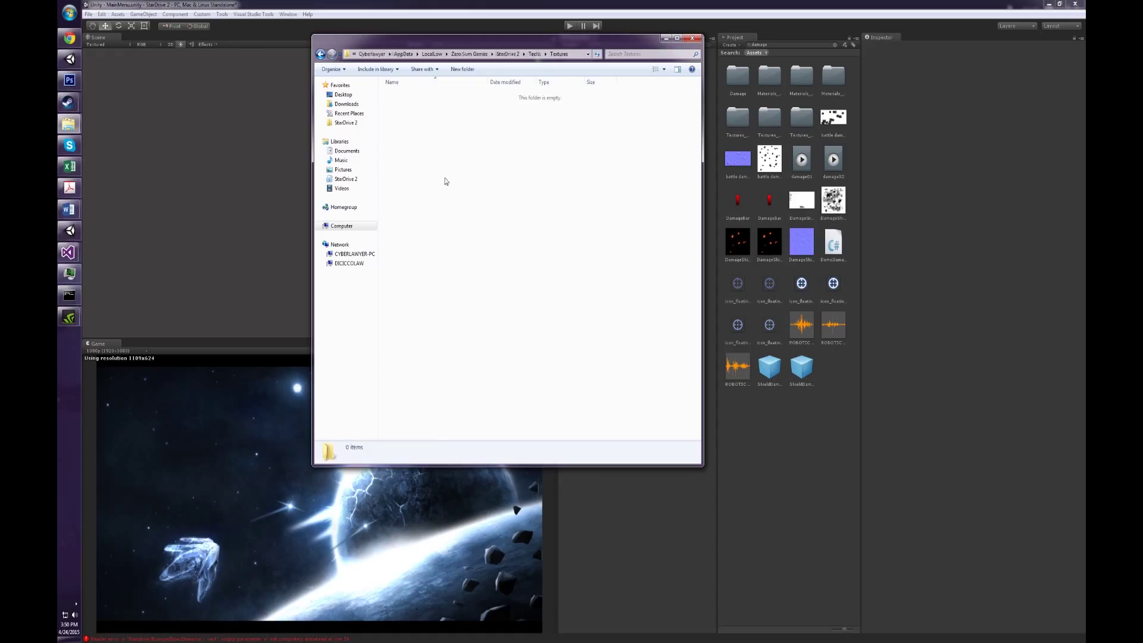
Navigate from Zero Sum Games into the StarDrive 2 Techs folder
key("alt+Up")
key("alt+Up")
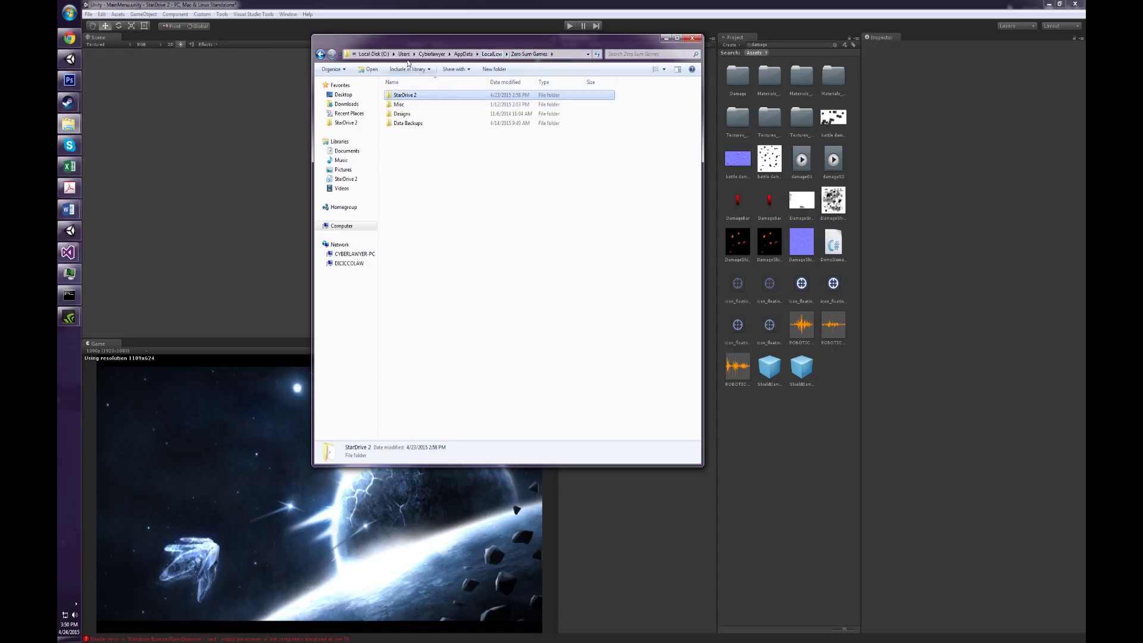
double_click(421, 94)
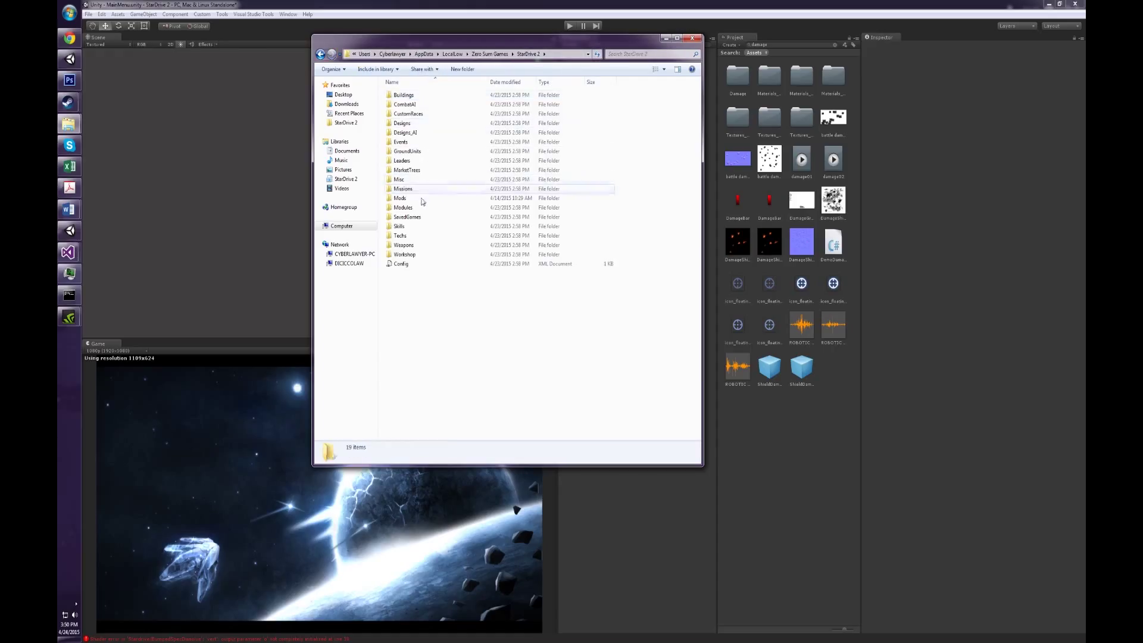
double_click(417, 236)
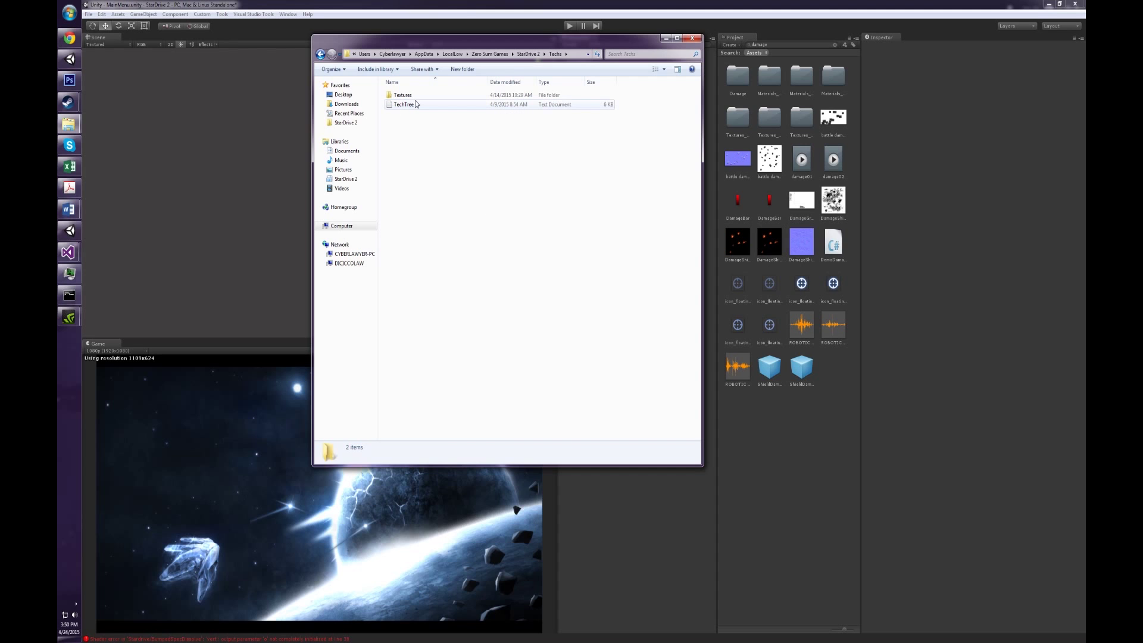
Bring Excel forward and drag the TechTree file into it to open the tech table
left_click(65, 4)
left_click(65, 3)
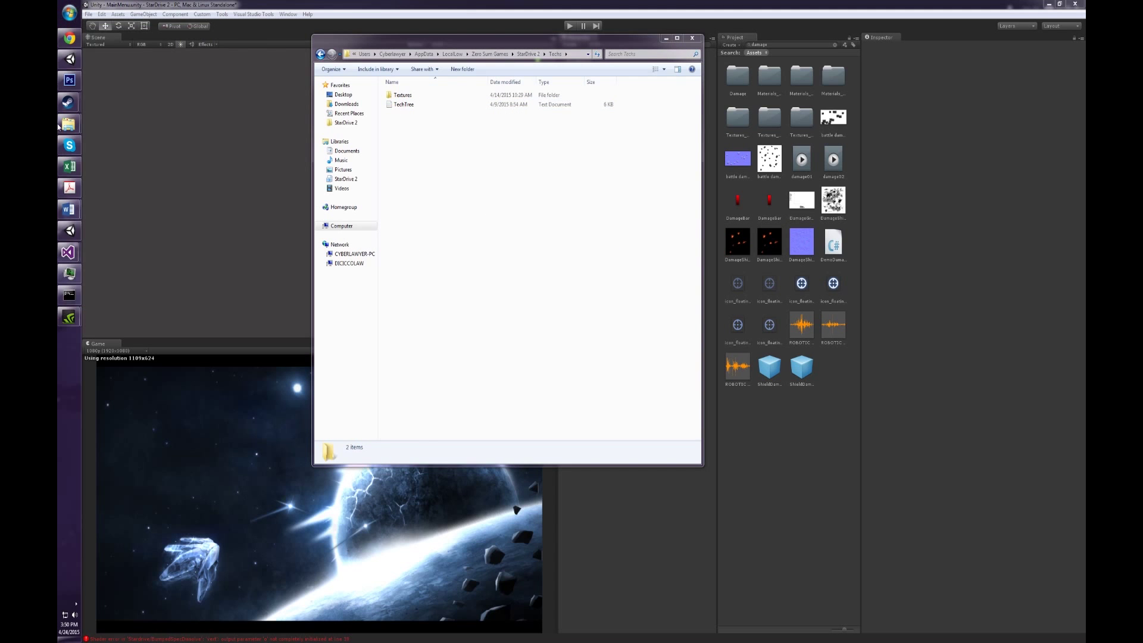
left_click(69, 167)
left_click_drag(400, 47, 618, 142)
left_click_drag(416, 101, 783, 296)
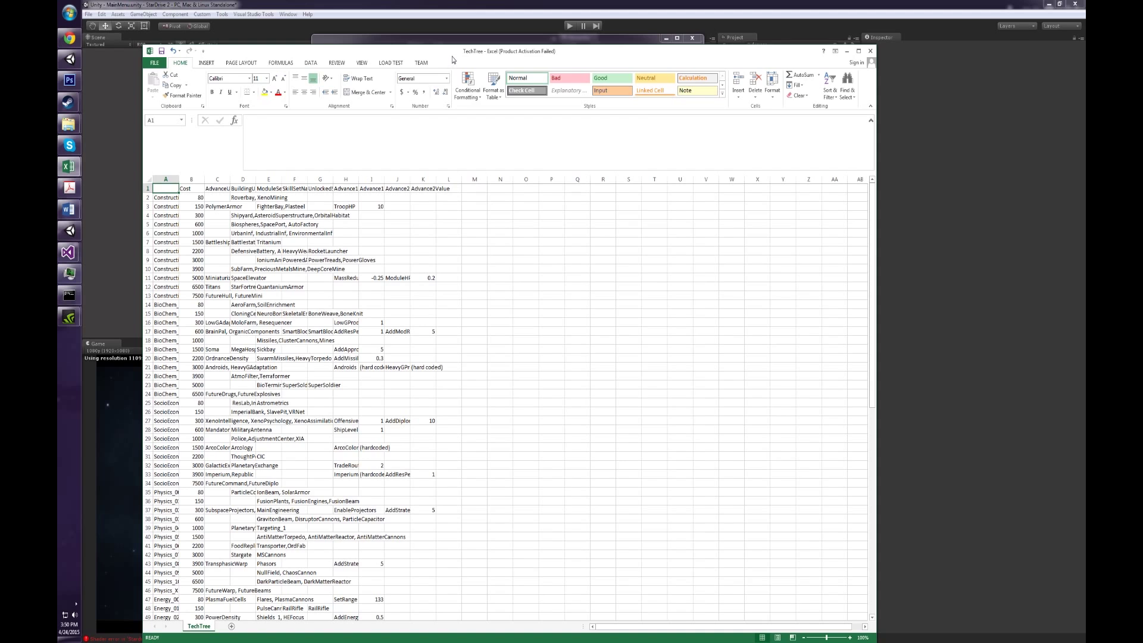
Maximize the TechTree window and AutoFit columns B through K
double_click(451, 53)
left_click(141, 131)
left_click(336, 128)
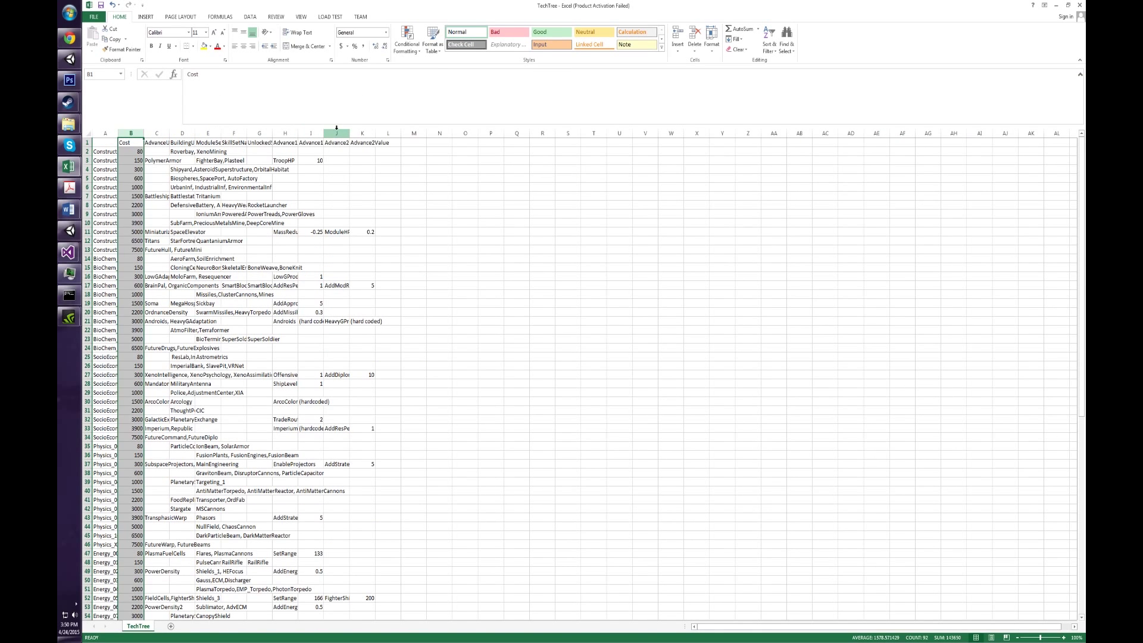
left_click(361, 132, "shift")
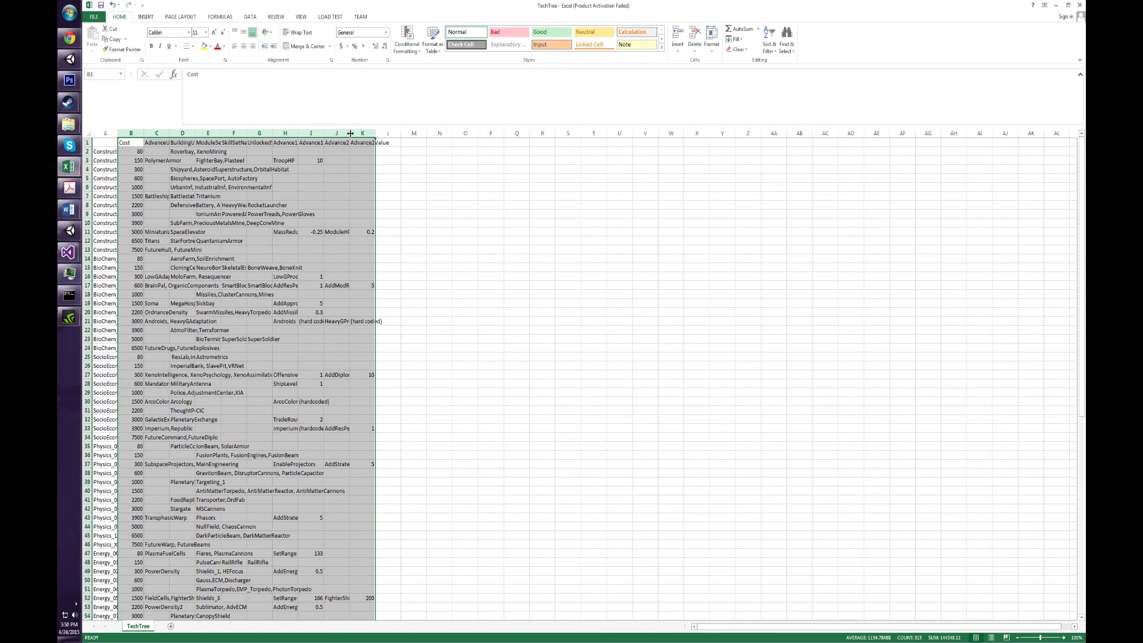
double_click(350, 133)
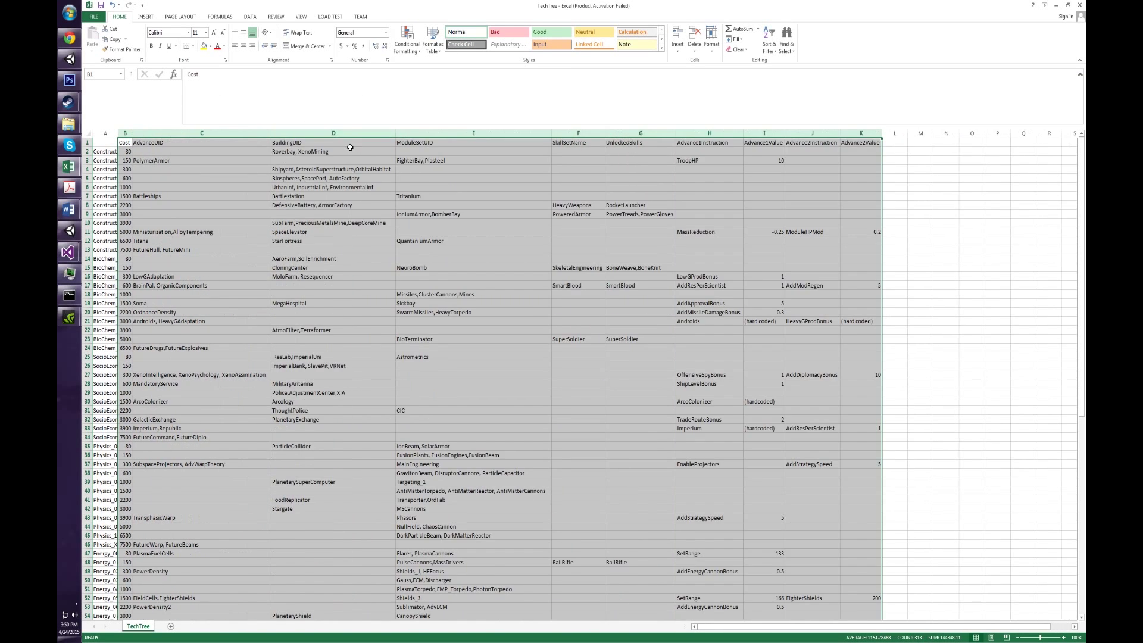
AutoFit column A to show full tech names, then inspect cell A13 without changing it
left_click(224, 214)
double_click(119, 134)
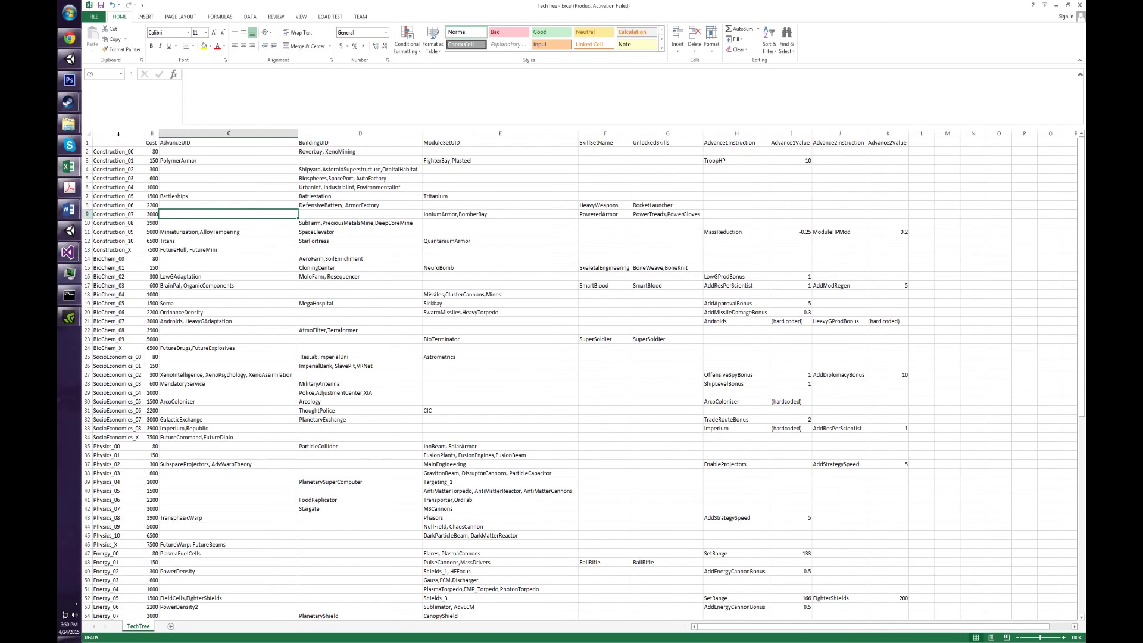
double_click(129, 250)
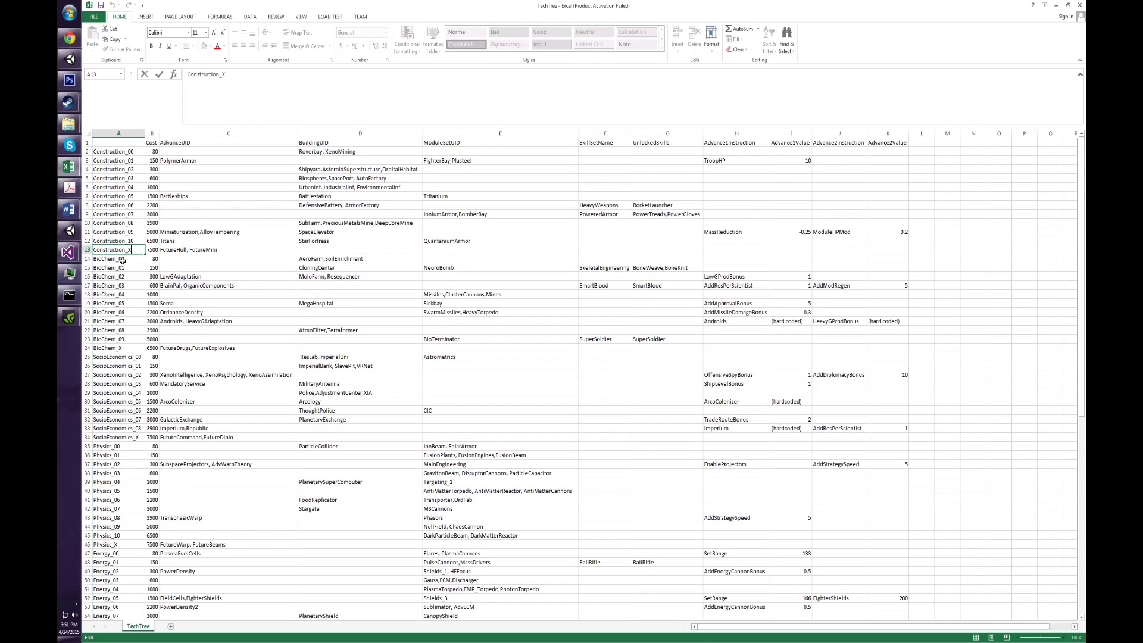
left_click(122, 260)
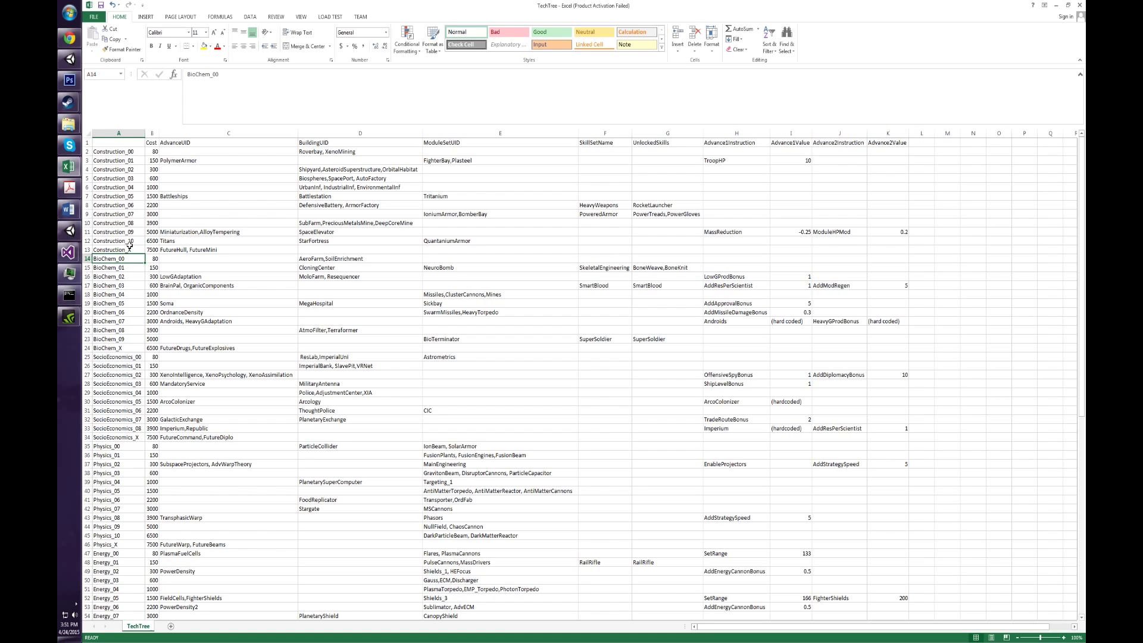
left_click(153, 143)
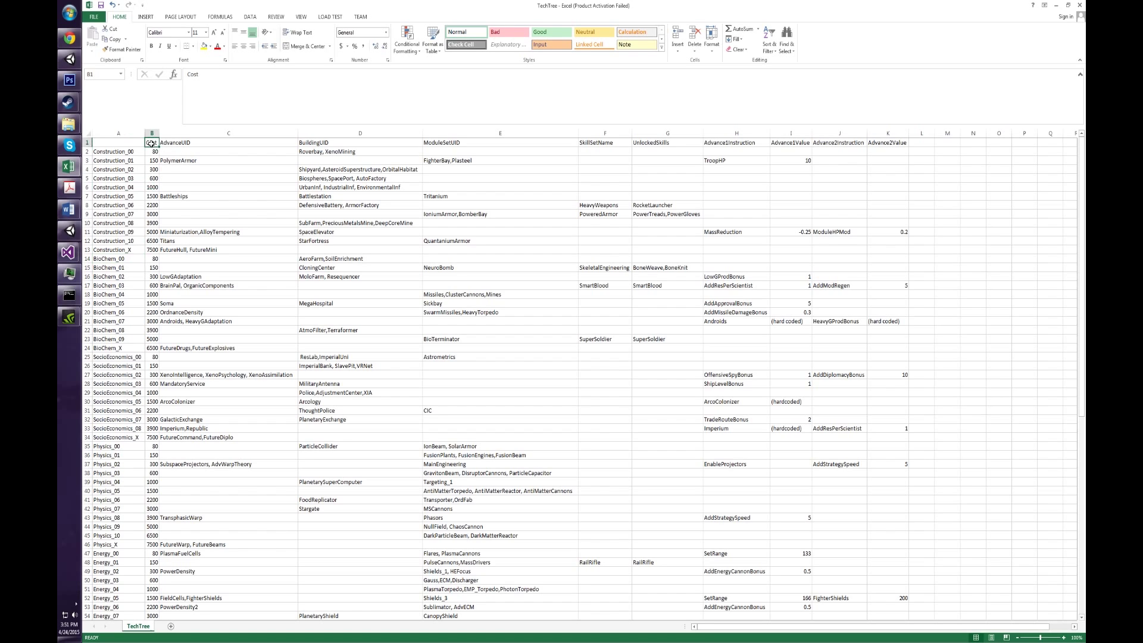
left_click(206, 144)
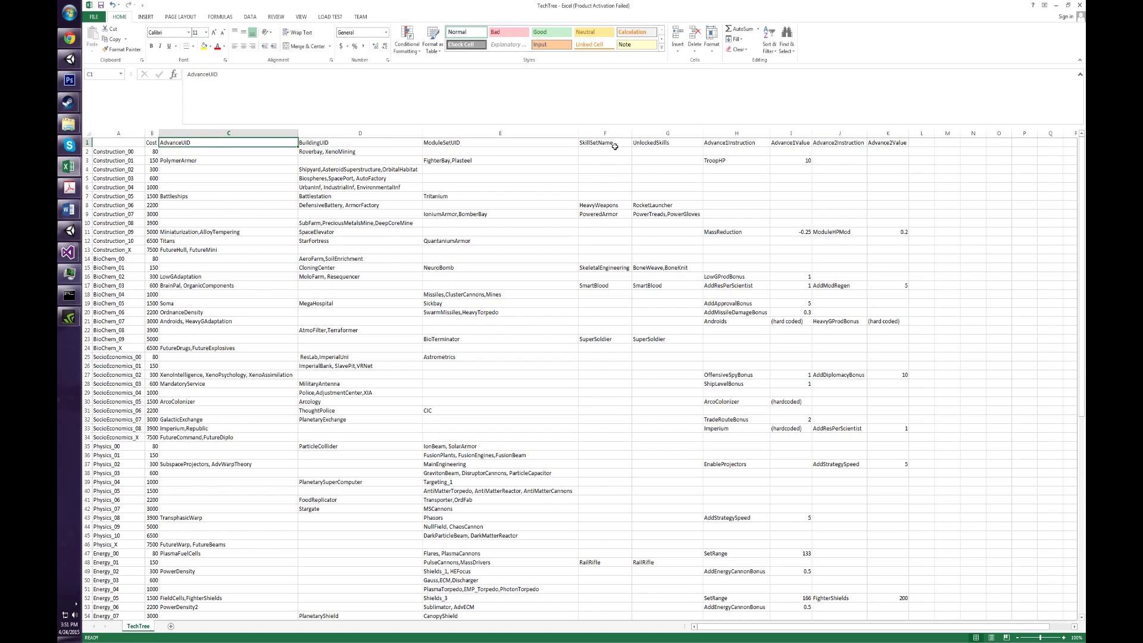
left_click(222, 161)
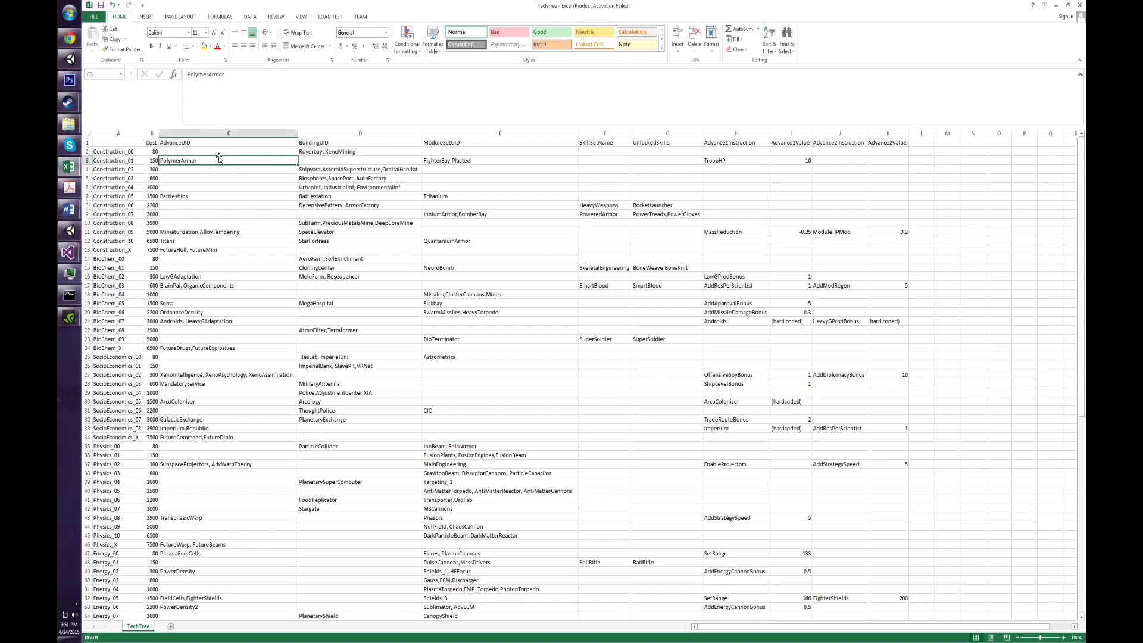
left_click(198, 132)
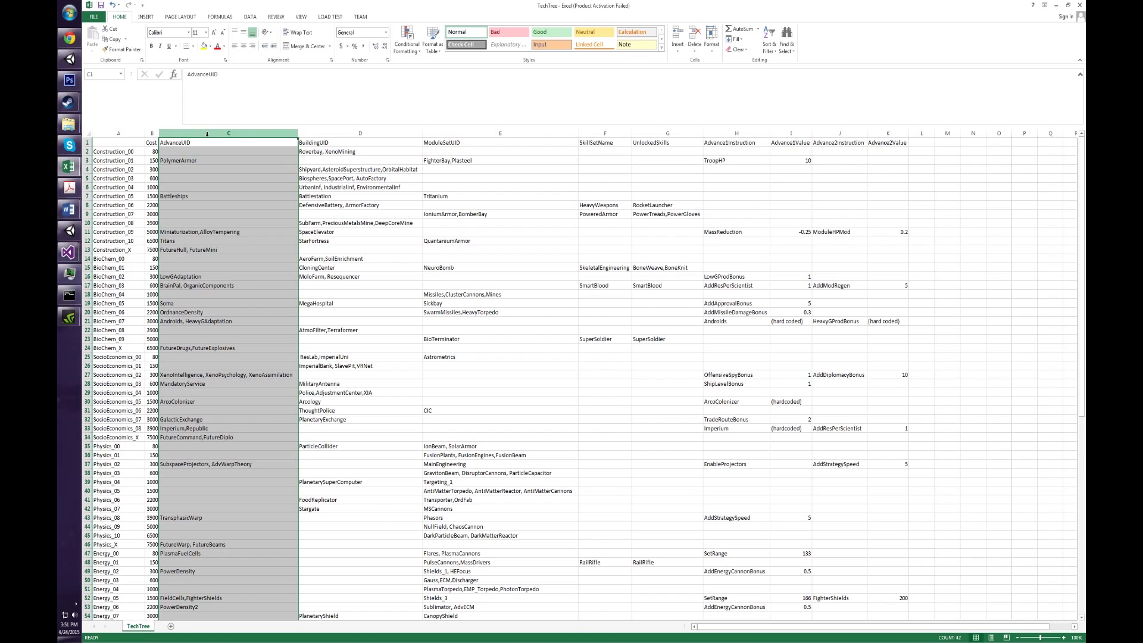
left_click(366, 132)
left_click(456, 130)
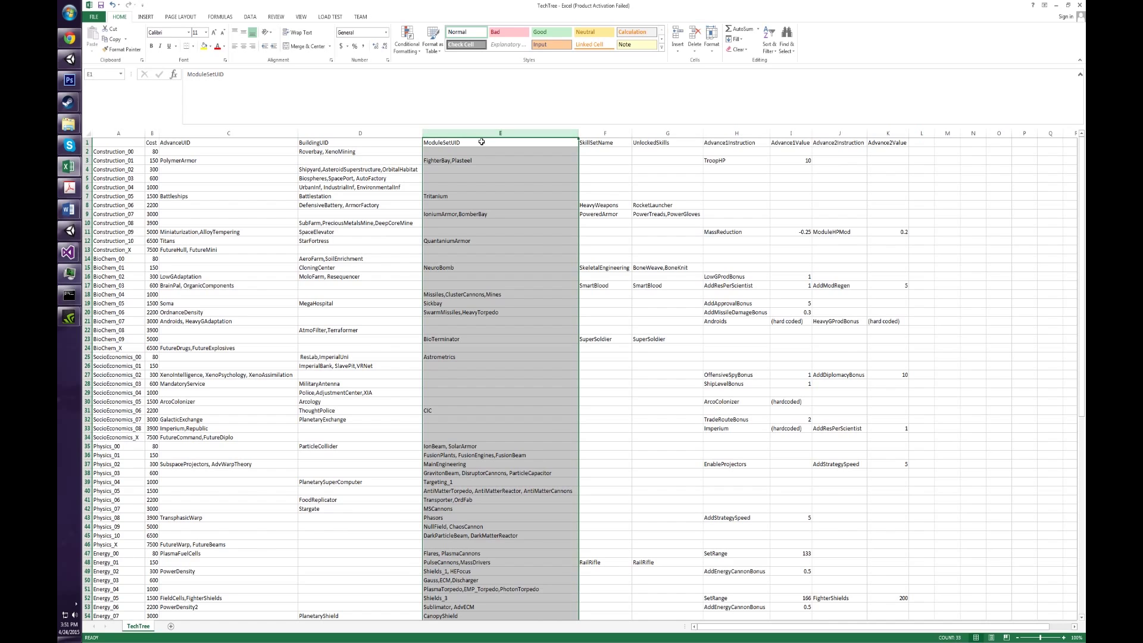
left_click(605, 130)
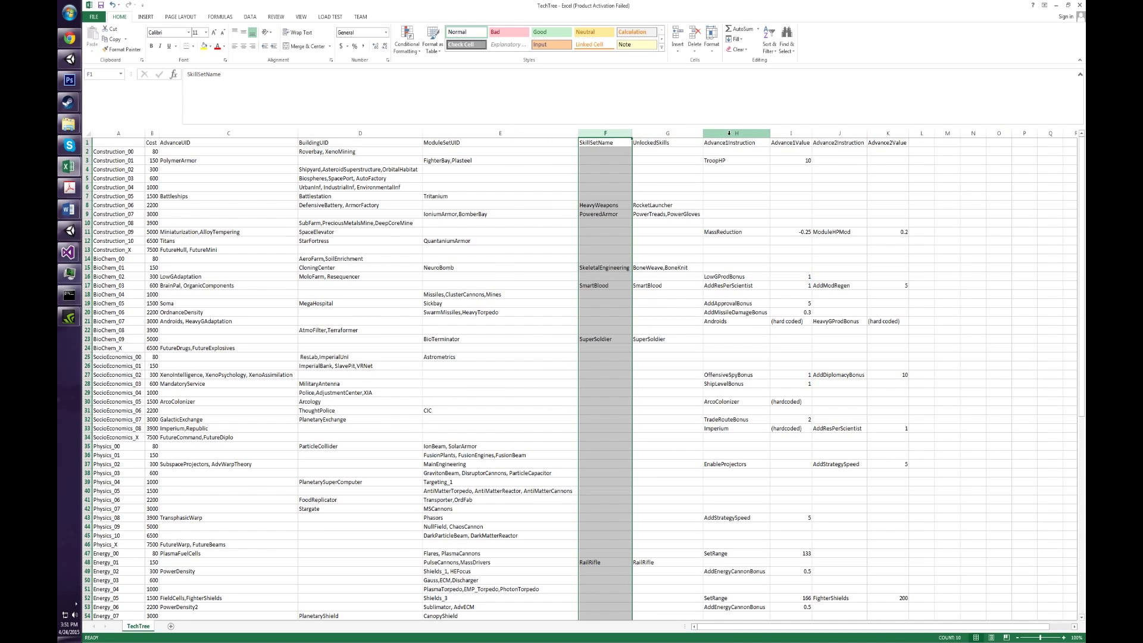
left_click_drag(755, 132, 881, 132)
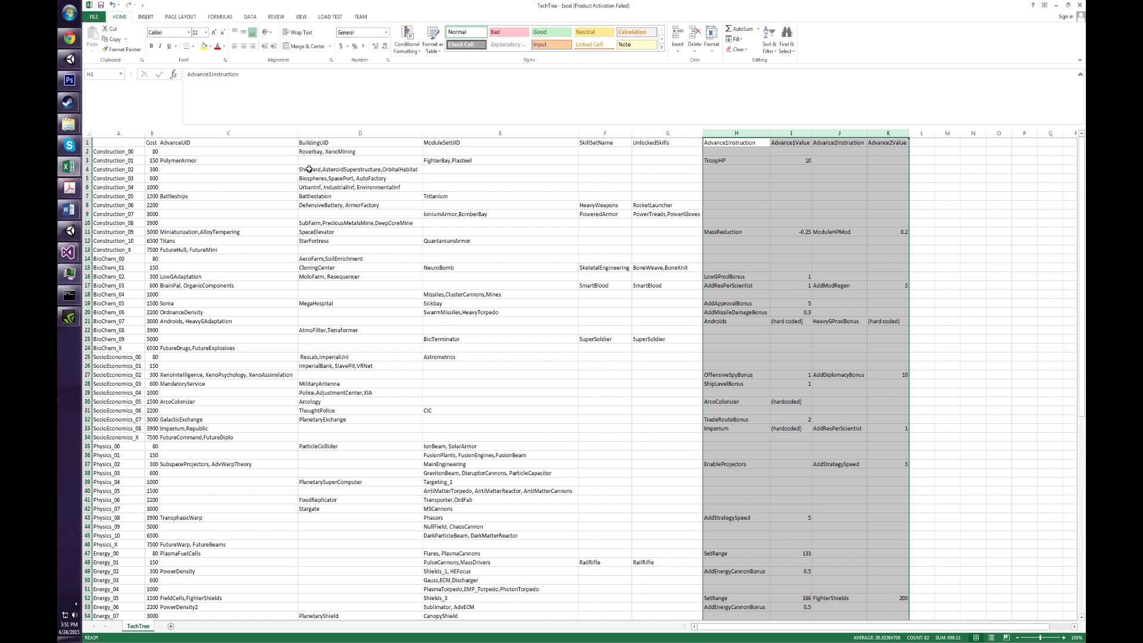
Append ',ModForum' to Construction_00's building list in D2, giving Roverbay, XenoMining,ModForum
left_click(332, 150)
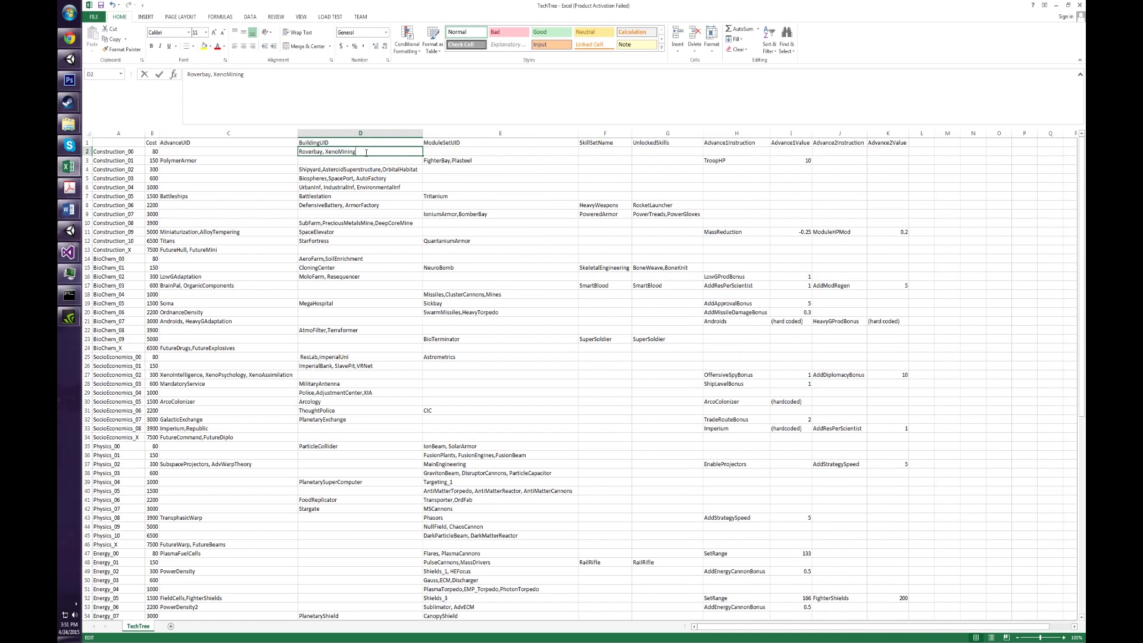
double_click(366, 153)
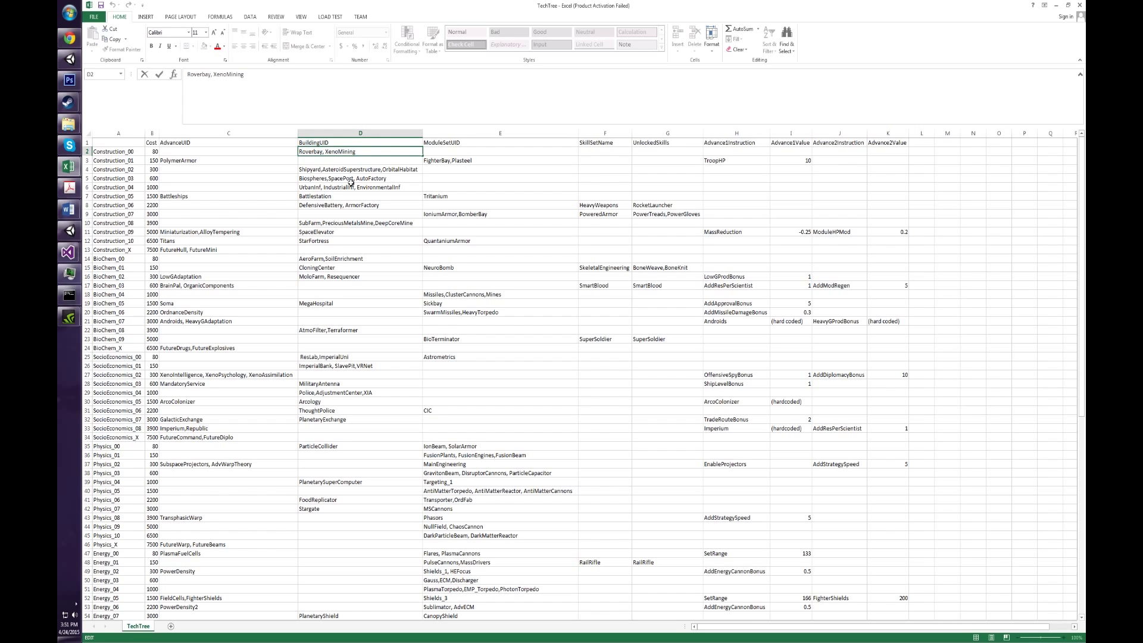
type(",ModForum")
key("Return")
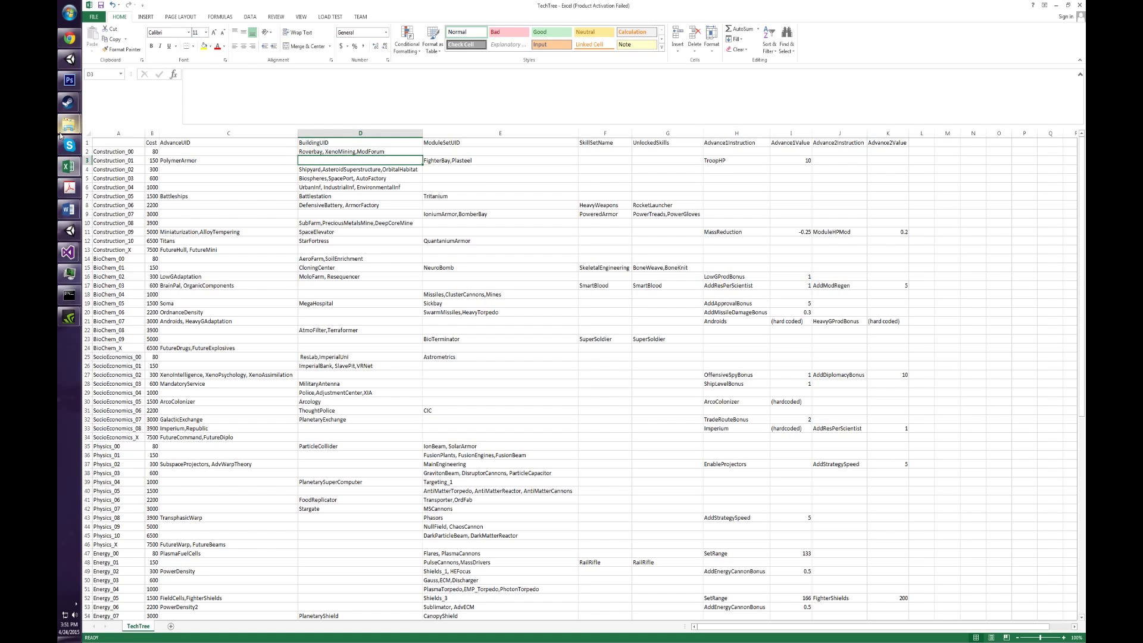
mouse_move(60, 136)
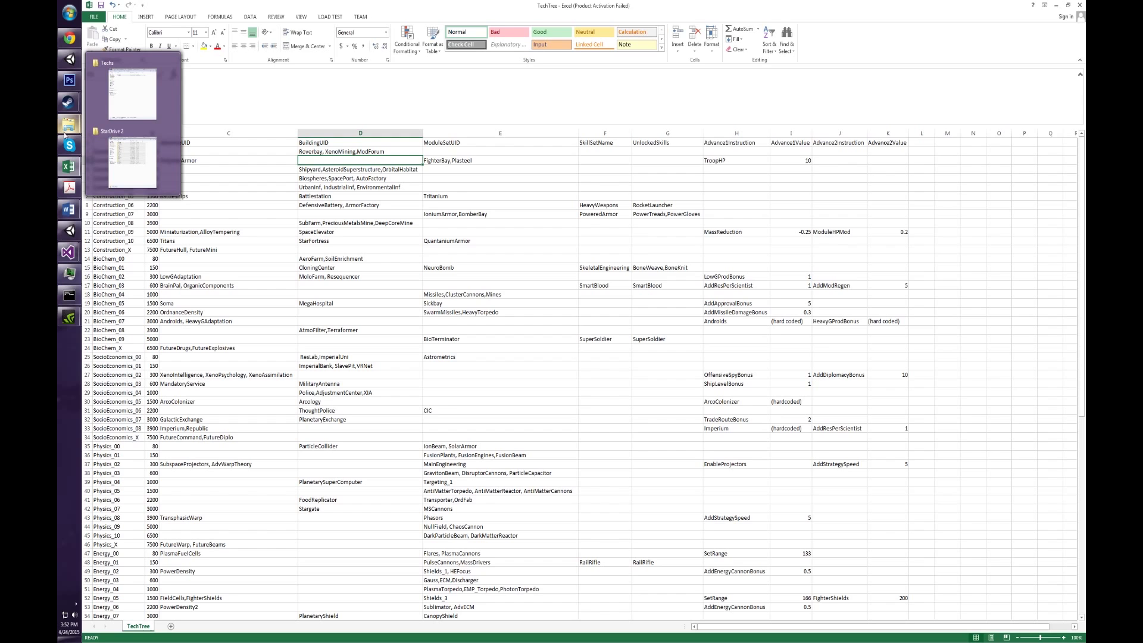
Open Buildings.xml from the StarDrive 2 Buildings folder in Visual Studio
left_click(130, 158)
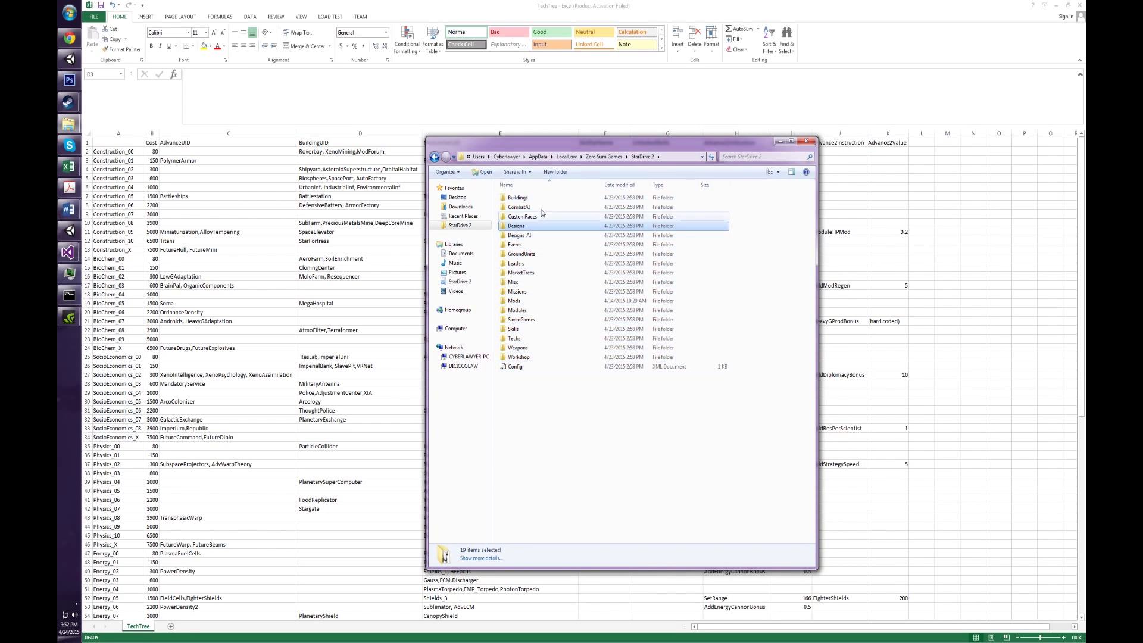
double_click(546, 198)
key("Down")
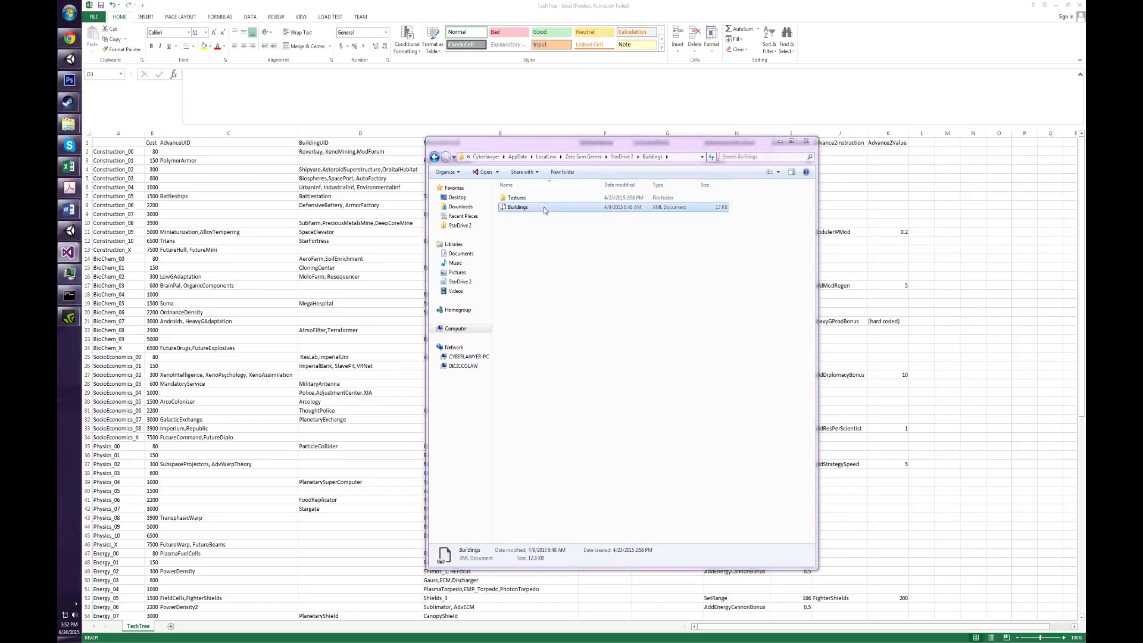
key("Return")
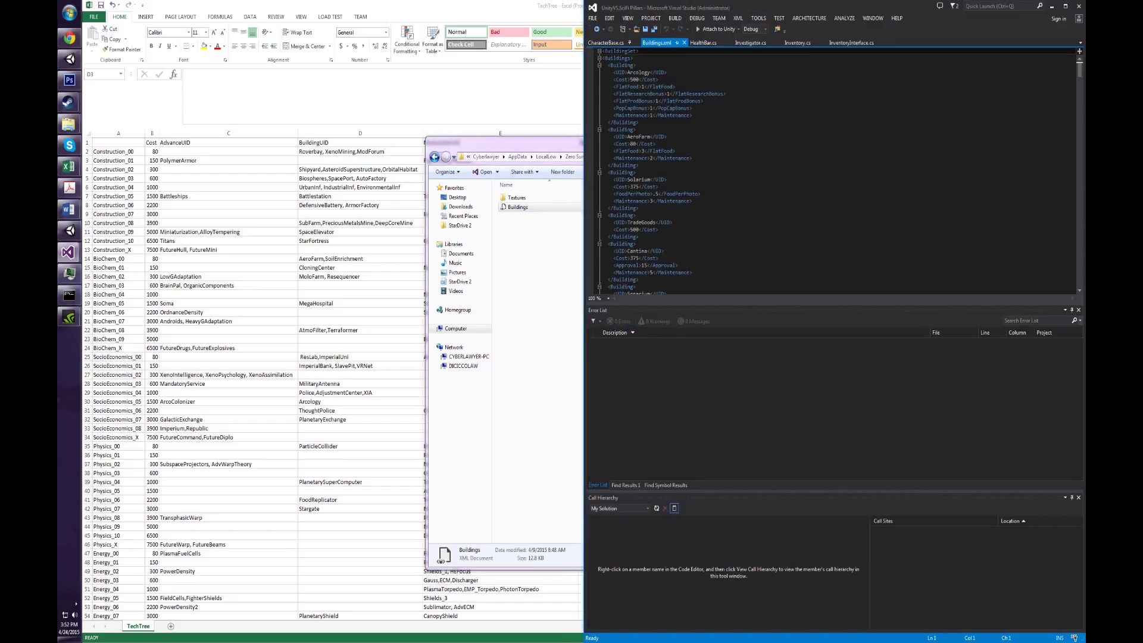
Duplicate the AeroFarm building block, rename its UID to ModForum, and save
left_click_drag(666, 168, 599, 129)
key("ctrl+c")
left_click(650, 165)
key("Return")
key("ctrl+v")
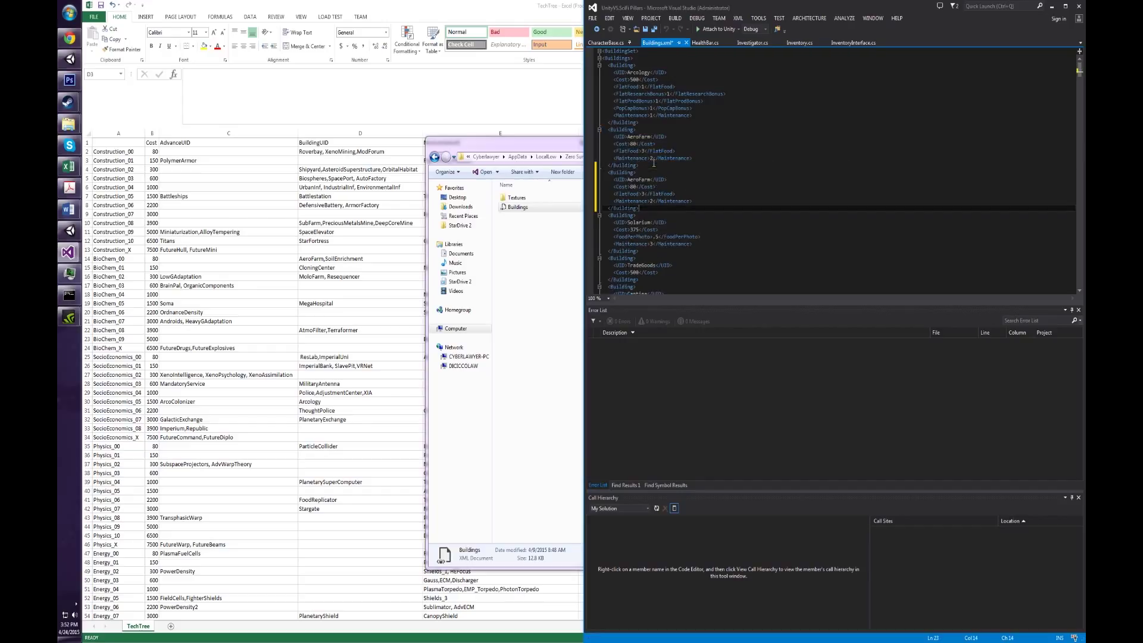
double_click(639, 179)
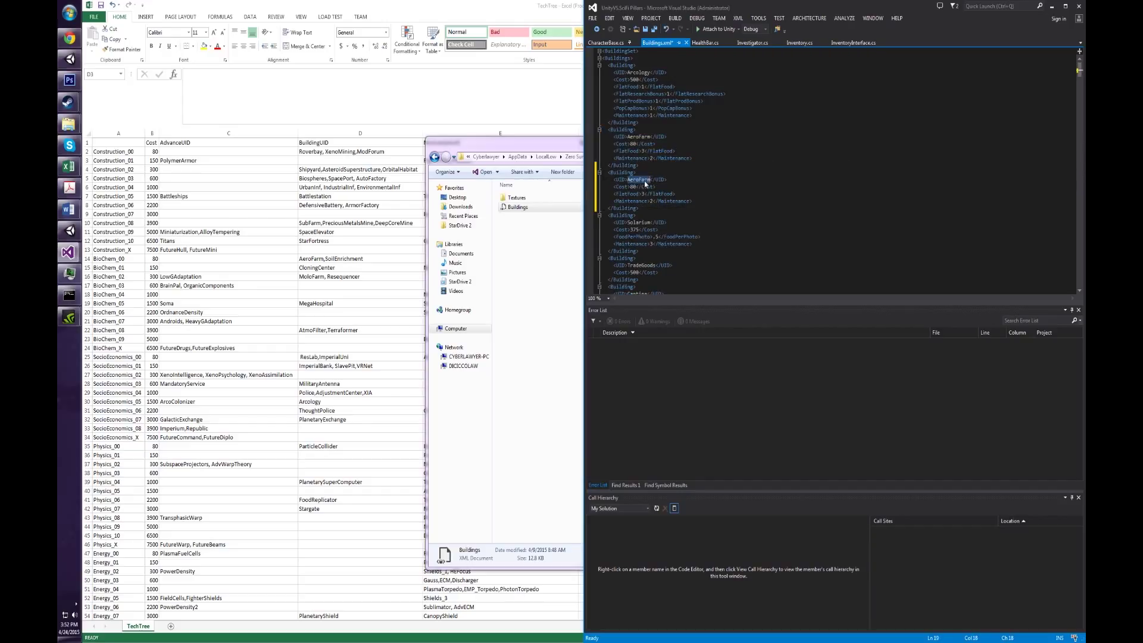
type("Nof")
type("Foru")
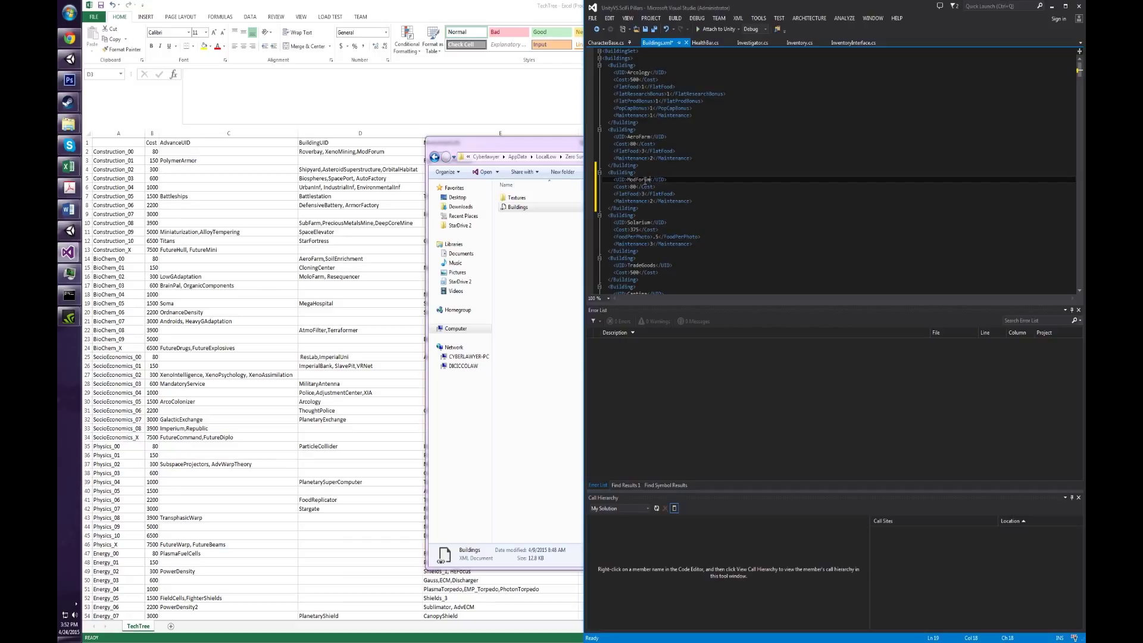
key("ctrl+s")
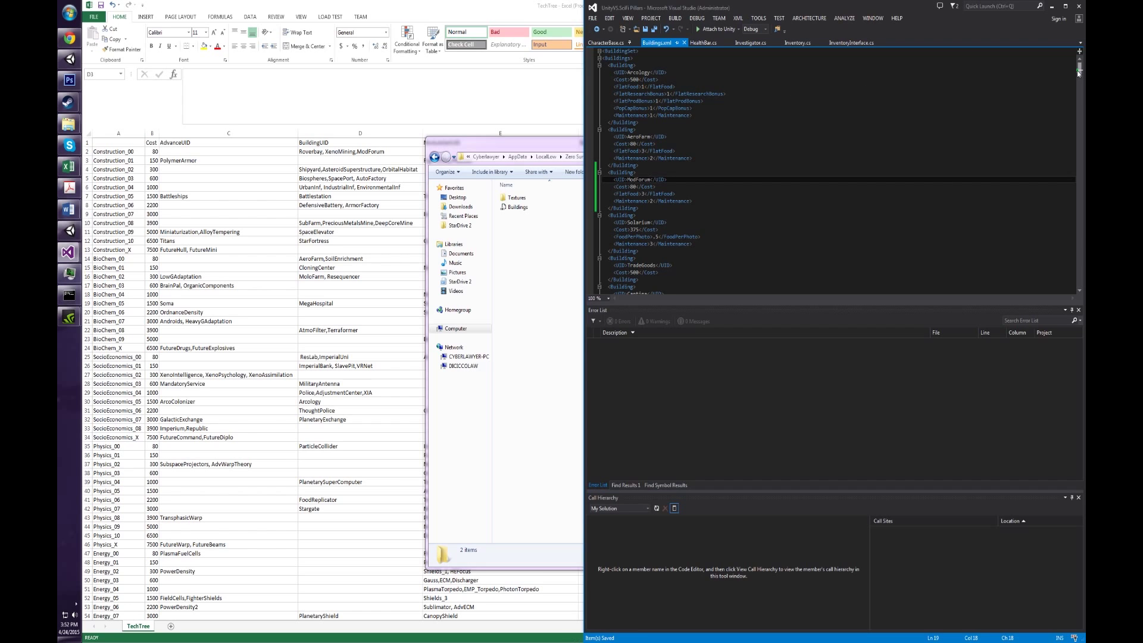
scroll(1080, 71, "down", 2)
scroll(1082, 71, "up", 2)
In the Textures folder, duplicate AeroFarm.png and rename the copy ModForum
left_click(559, 261)
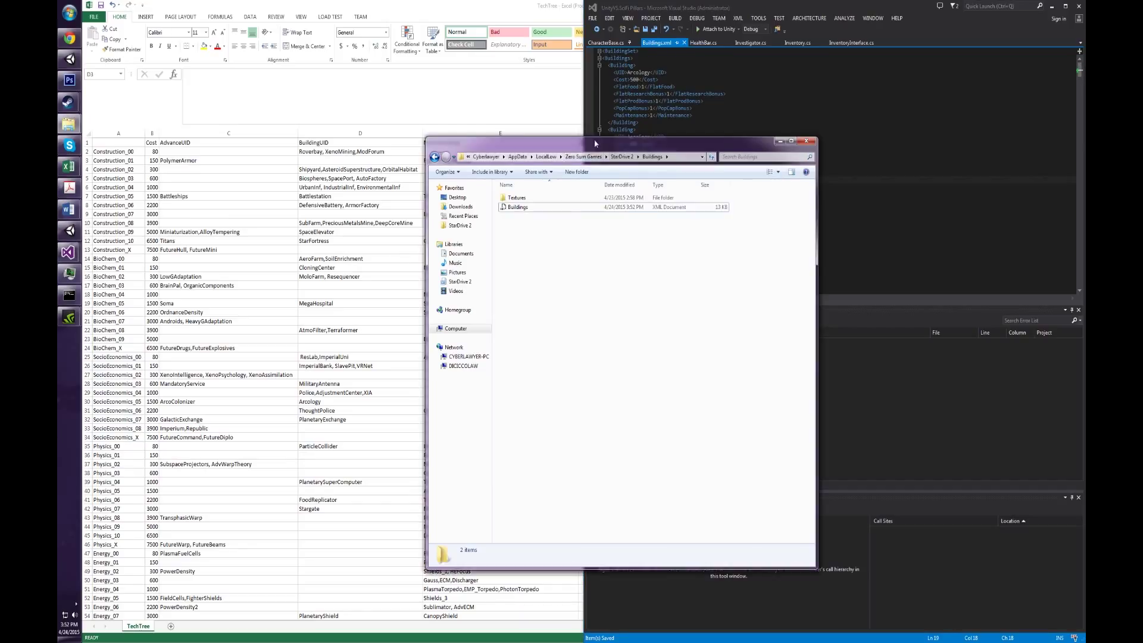
left_click_drag(589, 147, 519, 151)
left_click(451, 205)
double_click(451, 205)
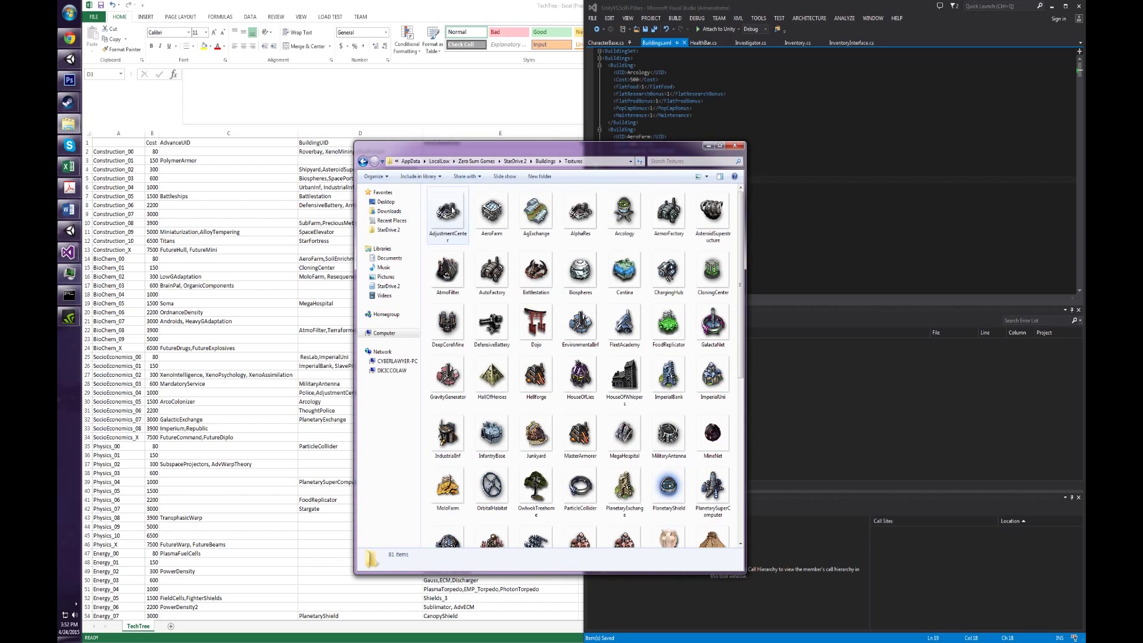
left_click(492, 218)
key("ctrl+c")
key("ctrl+v")
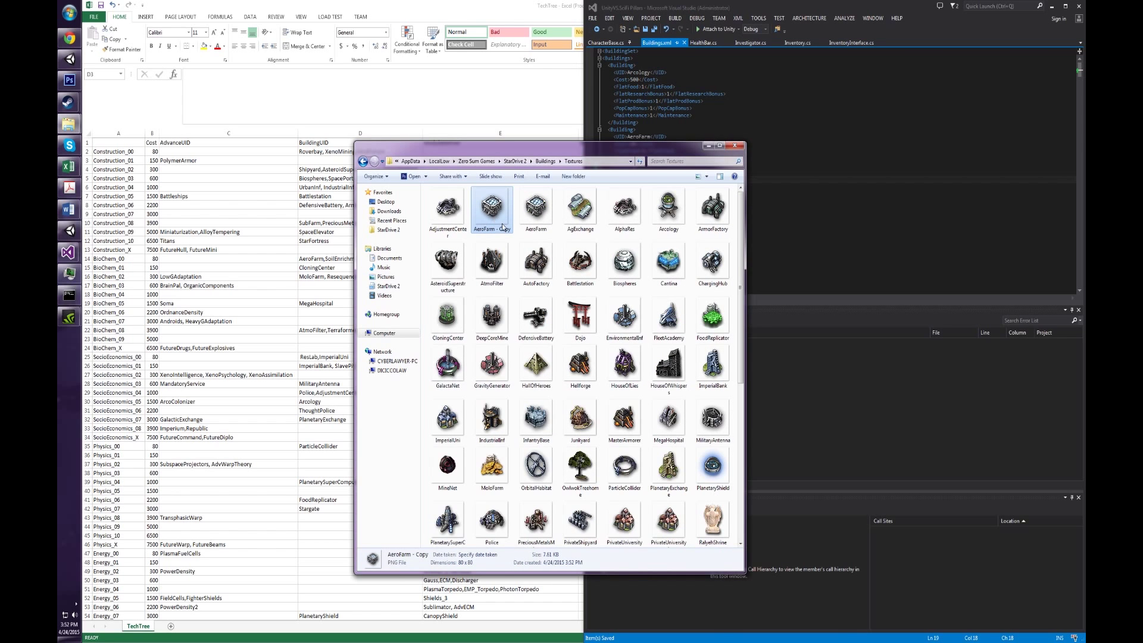
left_click(500, 231)
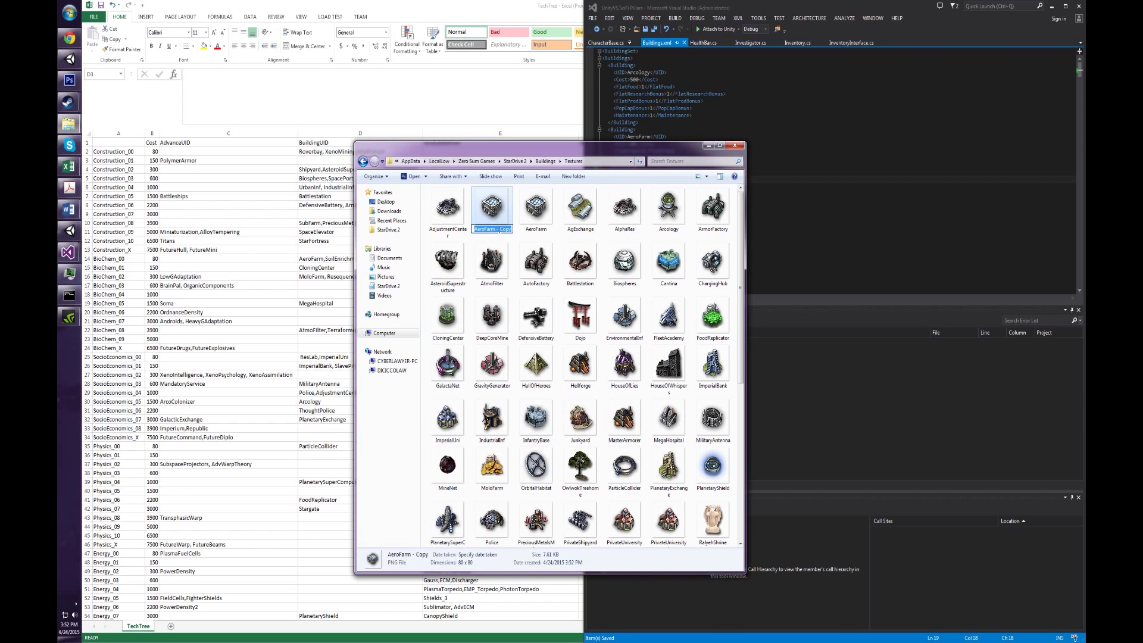
type("ModForum")
key("Return")
Scribble over the ModForum icon in red pencil in the image editor and check the result
right_click(444, 456)
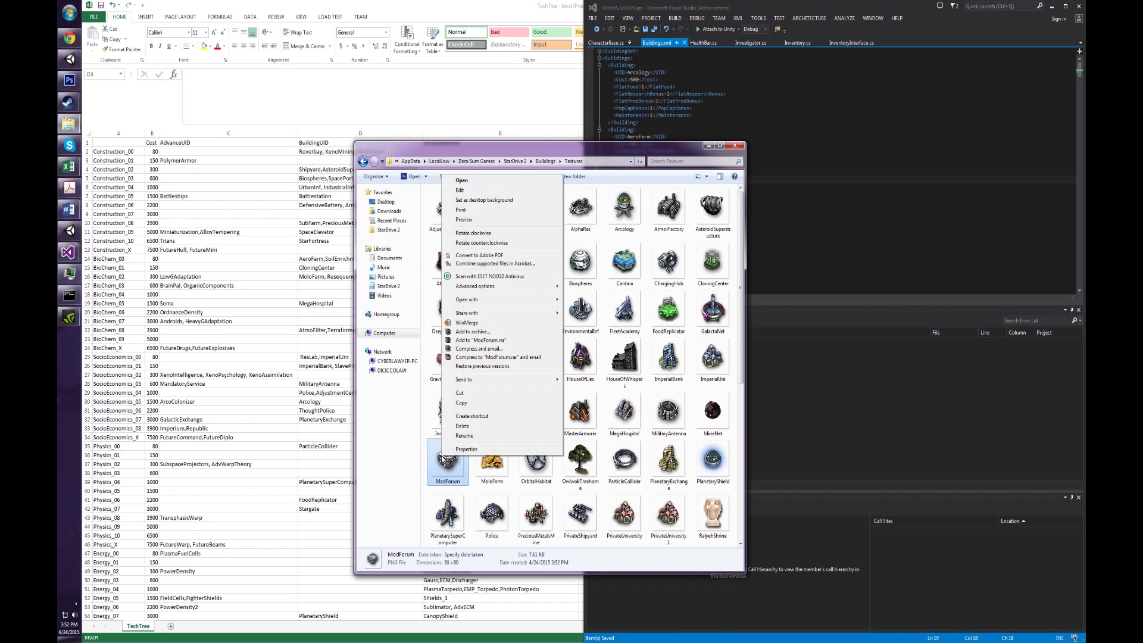
mouse_move(476, 299)
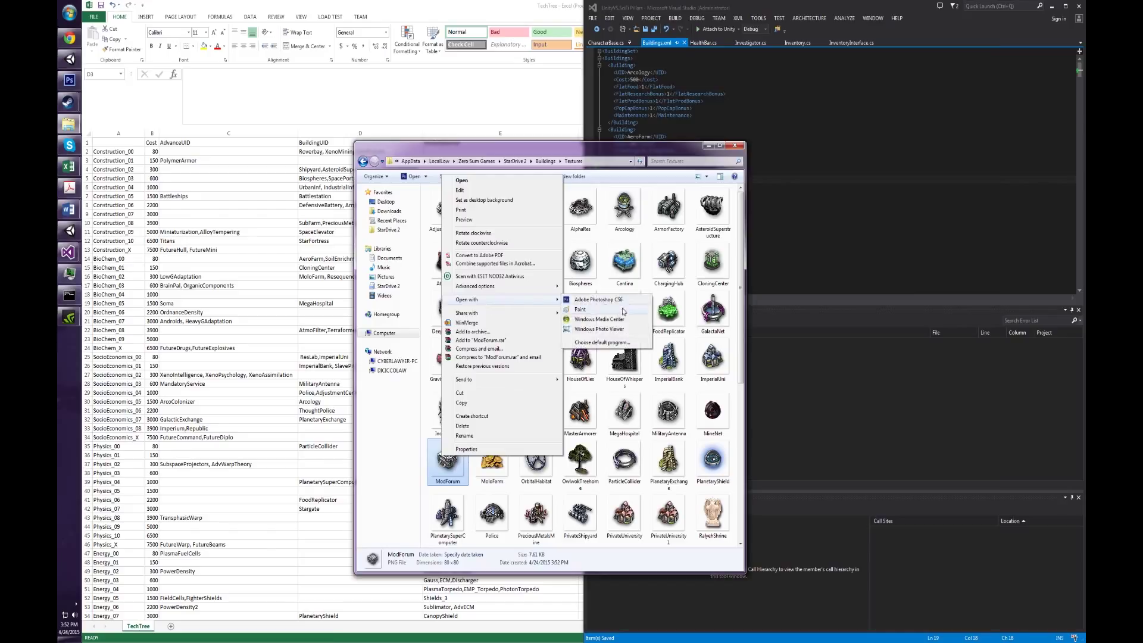
left_click(628, 305)
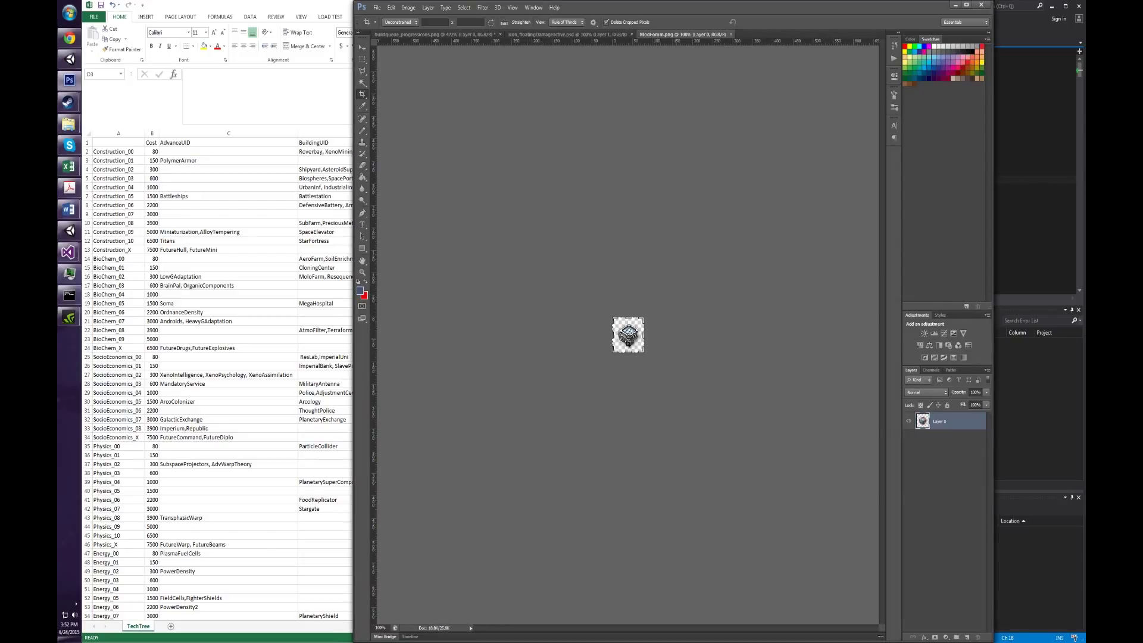
left_click(365, 282)
key("b")
mouse_move(630, 325)
left_mouse_down()
mouse_move(639, 341)
mouse_move(624, 334)
mouse_move(620, 349)
mouse_move(640, 331)
left_mouse_up()
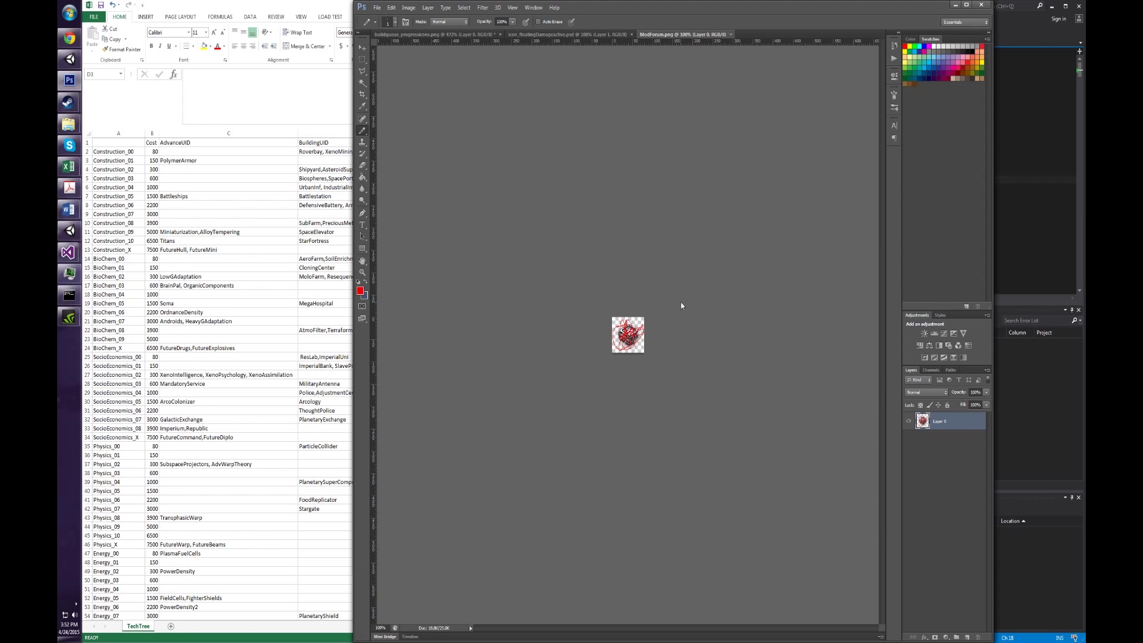
left_click(955, 5)
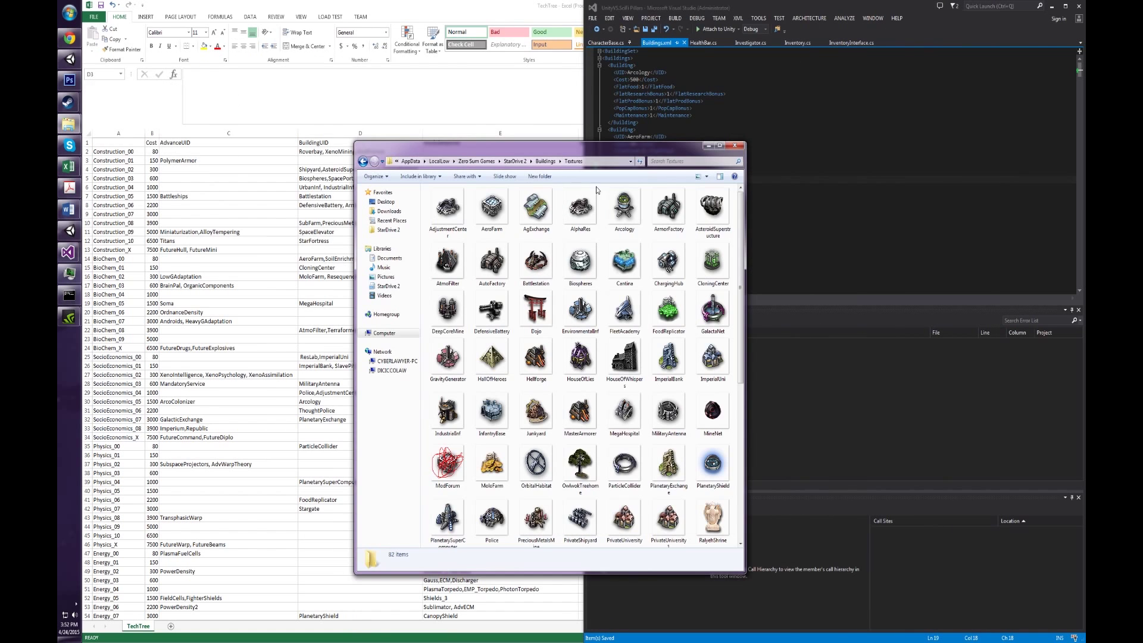
left_click(448, 462)
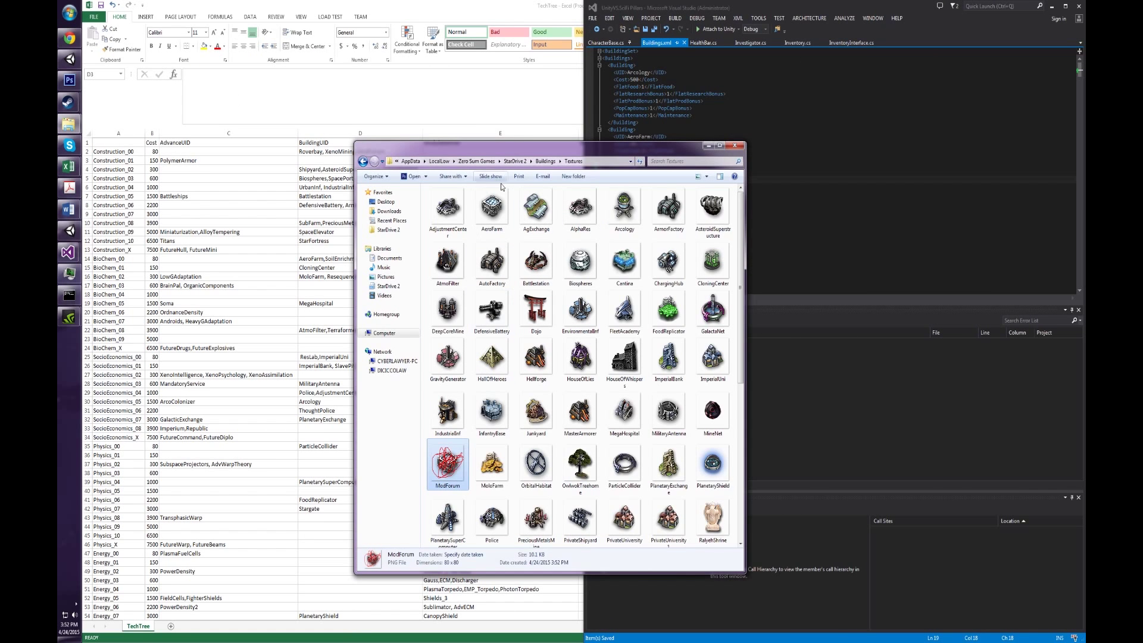
Go up through Buildings and Zero Sum Games back into the StarDrive 2 folder
left_click(545, 161)
left_click(479, 162)
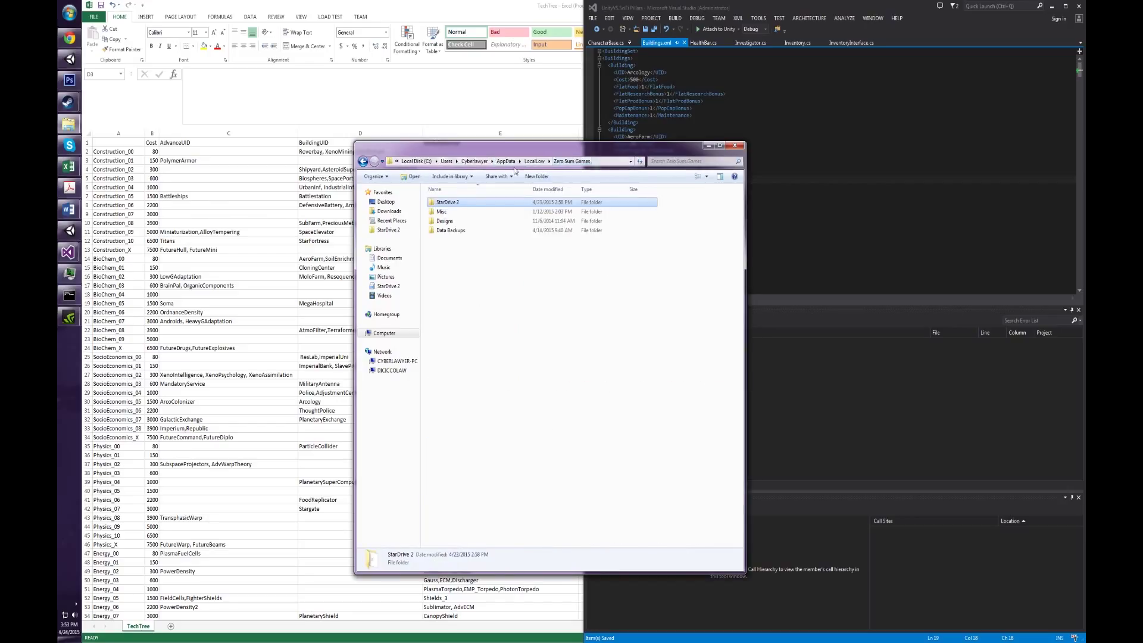
double_click(487, 205)
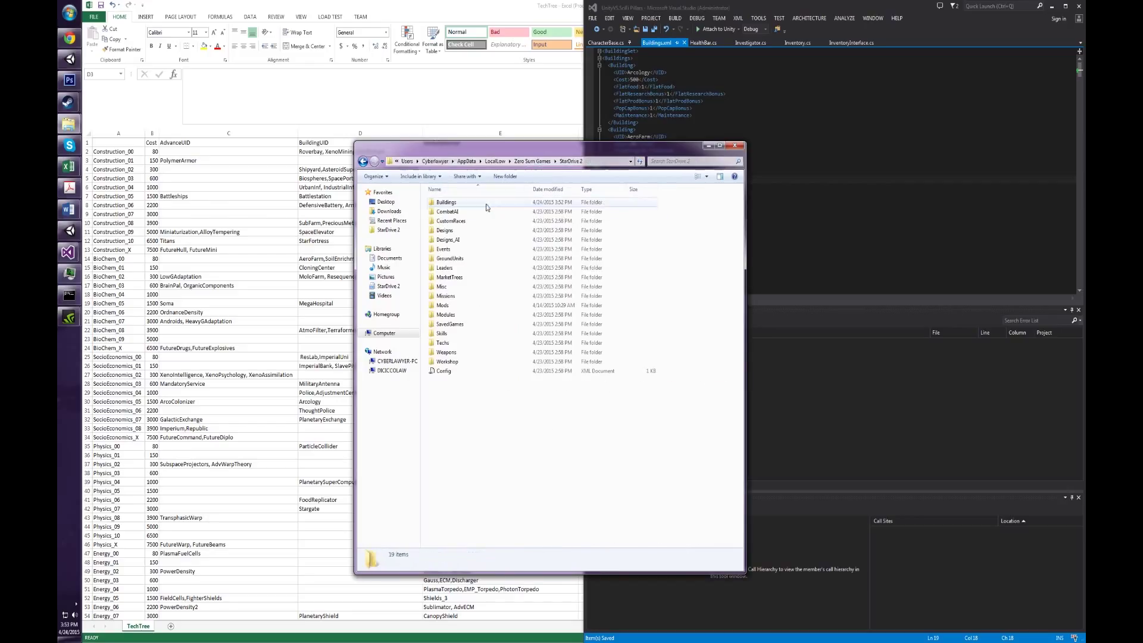
Open LocKit from the Misc folder in Notepad, look through it, and close it
double_click(466, 295)
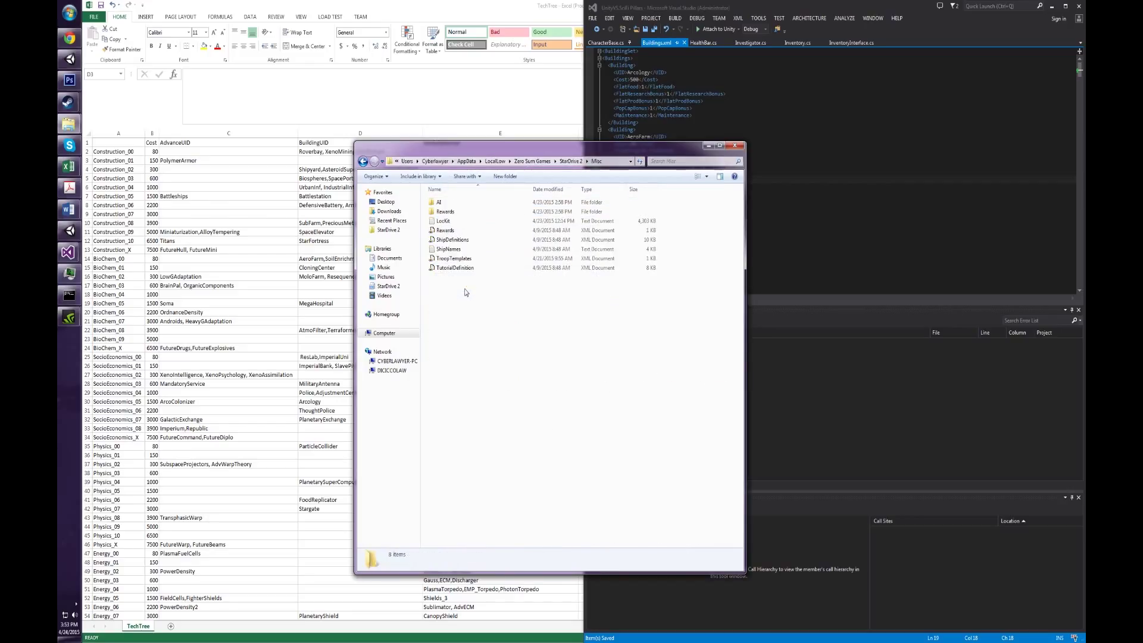
left_click(468, 221)
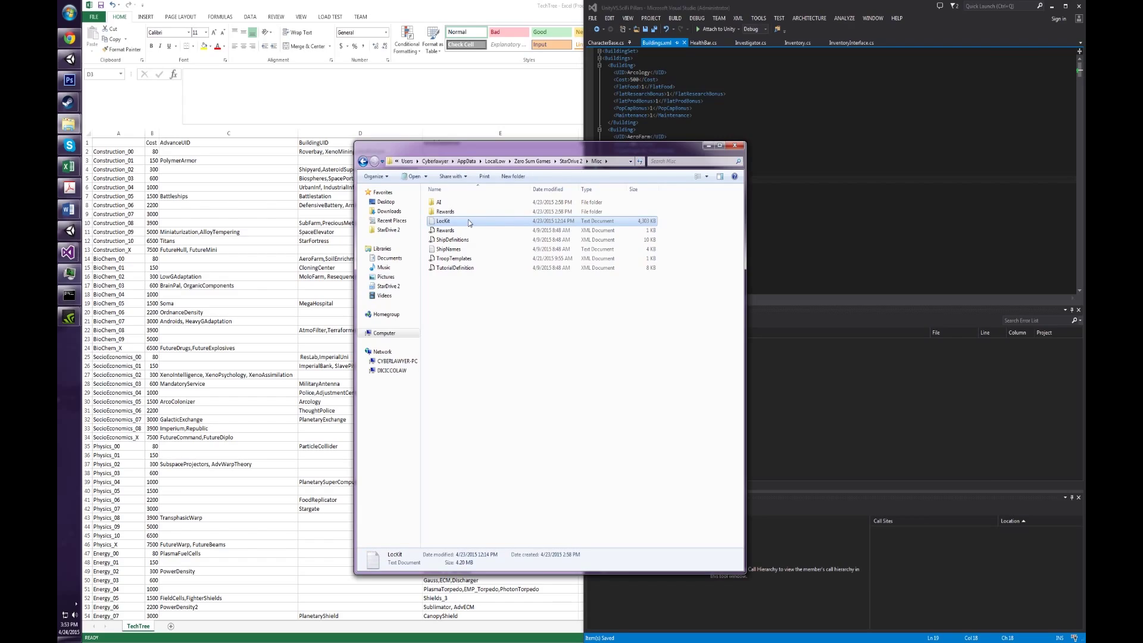
double_click(469, 223)
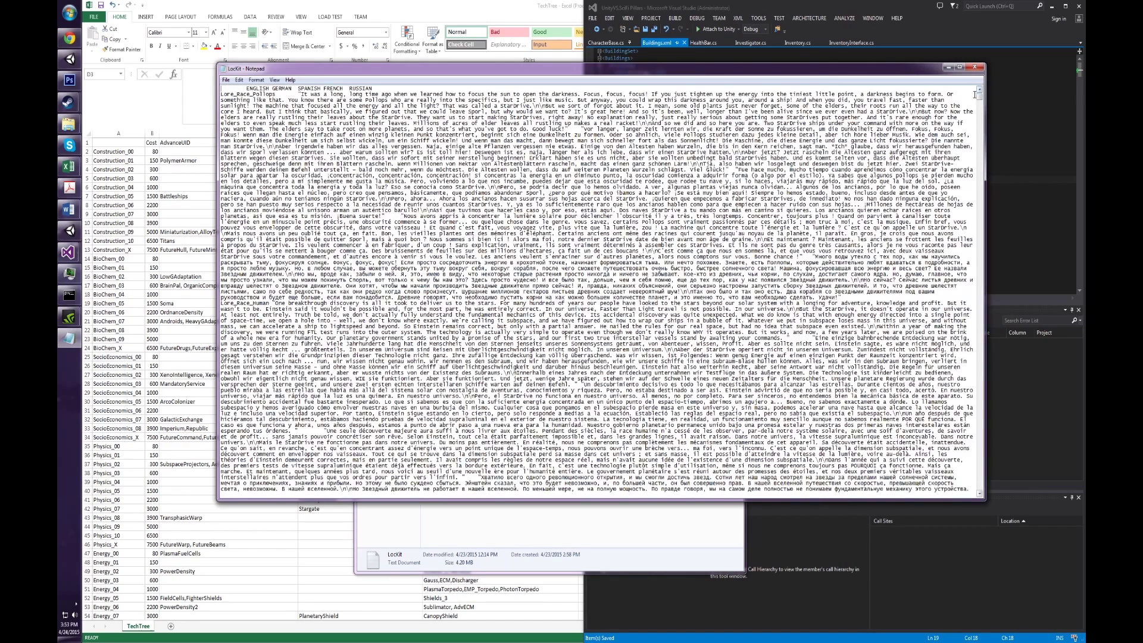
left_click_drag(979, 99, 979, 487)
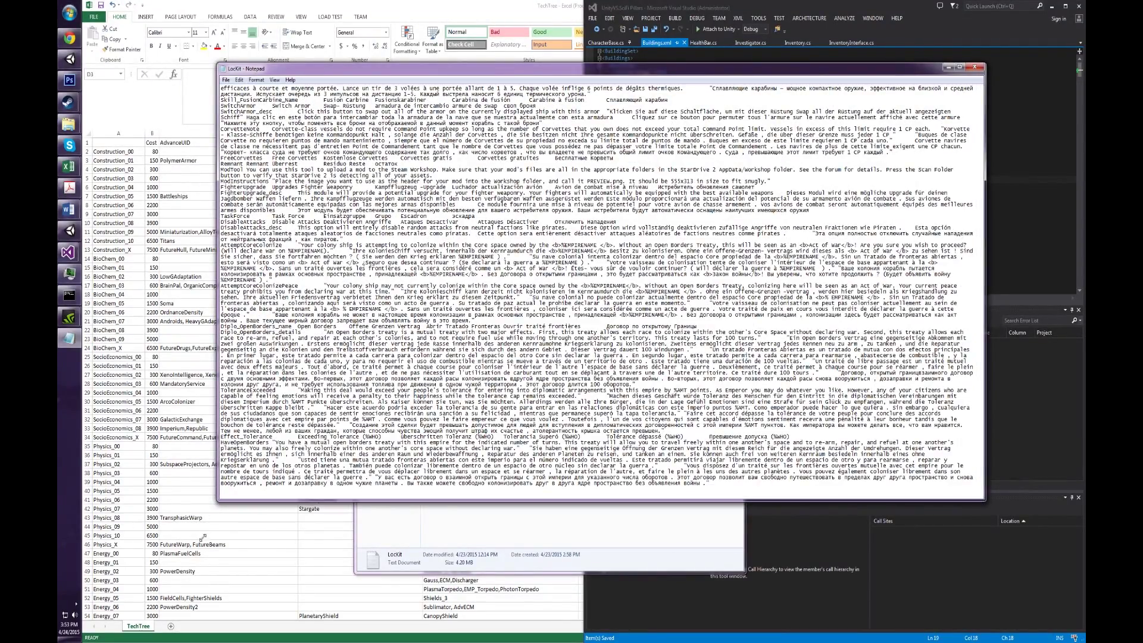
left_click_drag(217, 502, 233, 499)
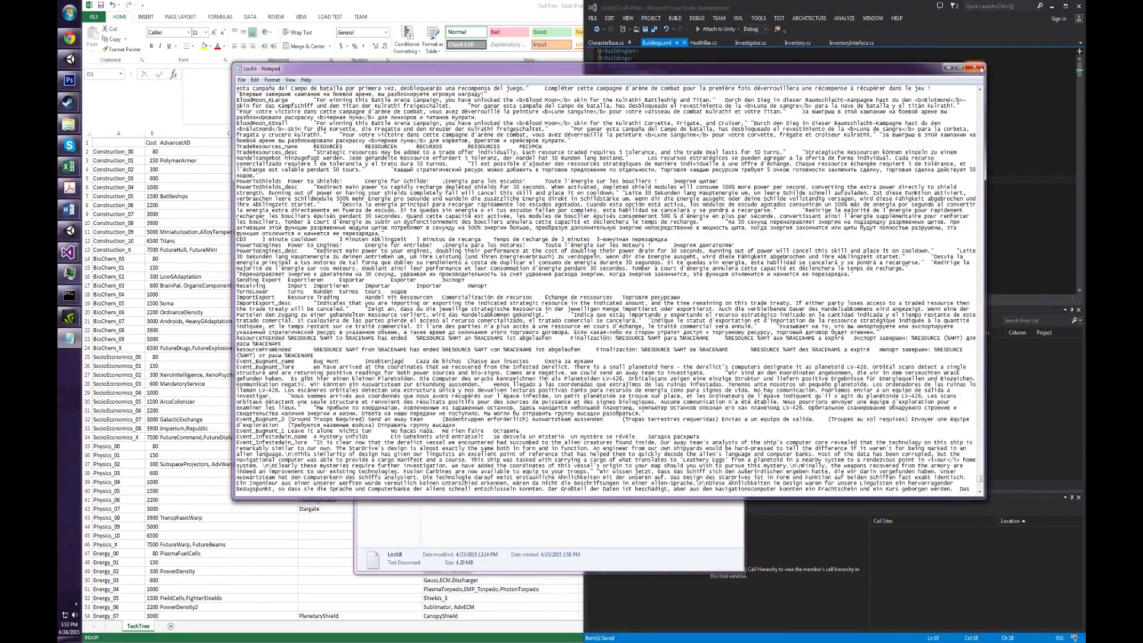
left_click(974, 66)
Restore the Excel window and drag the LocKit file onto it to open it
mouse_move(68, 166)
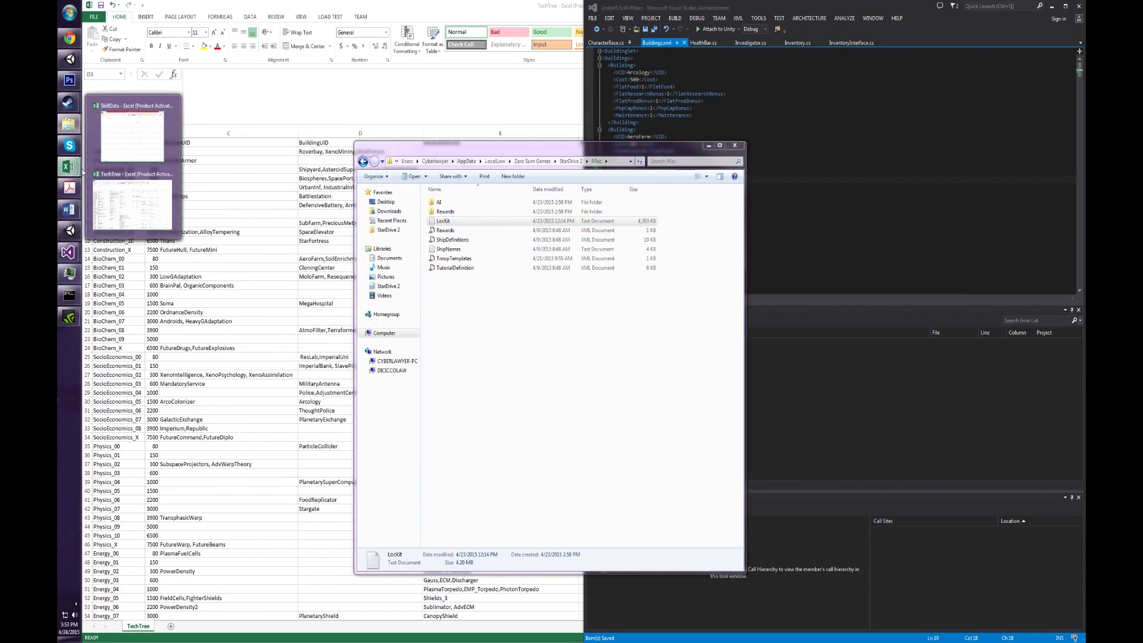
left_click(134, 203)
double_click(404, 7)
left_click_drag(404, 51, 700, 109)
left_click(312, 146)
left_click_drag(344, 213, 714, 237)
At the end of LocKit, widen column A and add Building_ModForum_name with text Modder's Forum
left_click(664, 62)
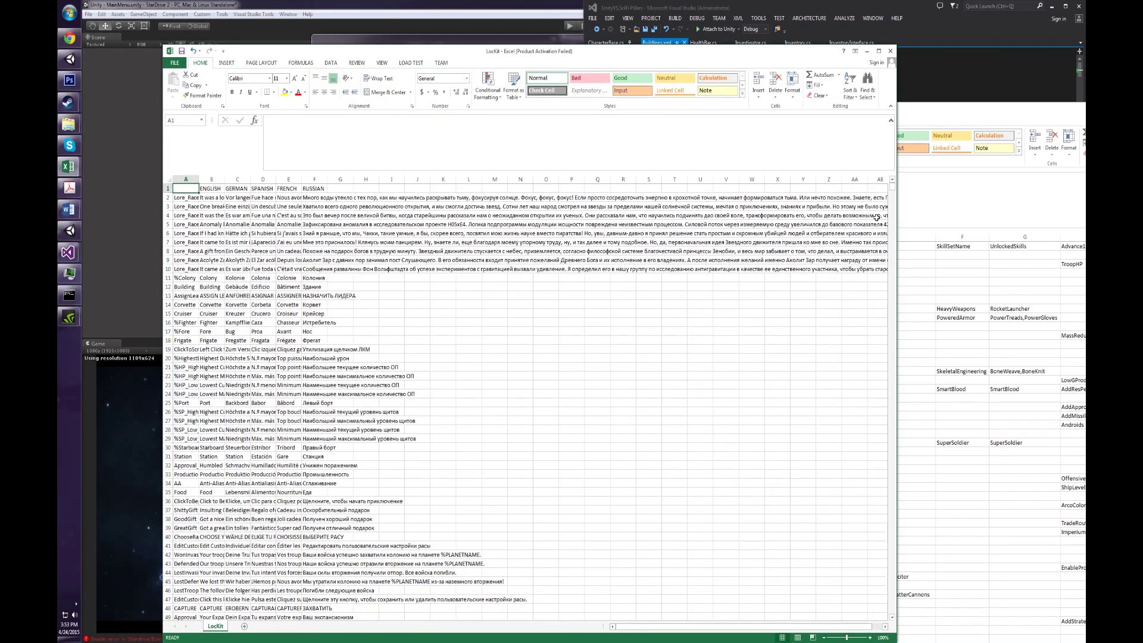
left_click_drag(892, 192, 887, 634)
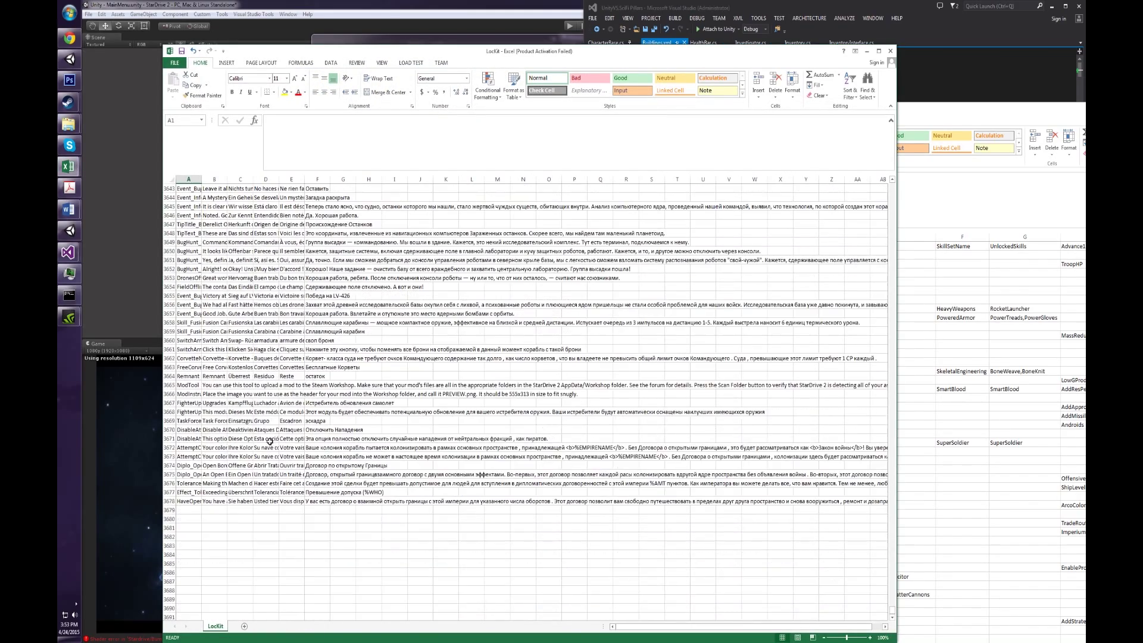
left_click(190, 511)
left_click_drag(201, 180, 242, 179)
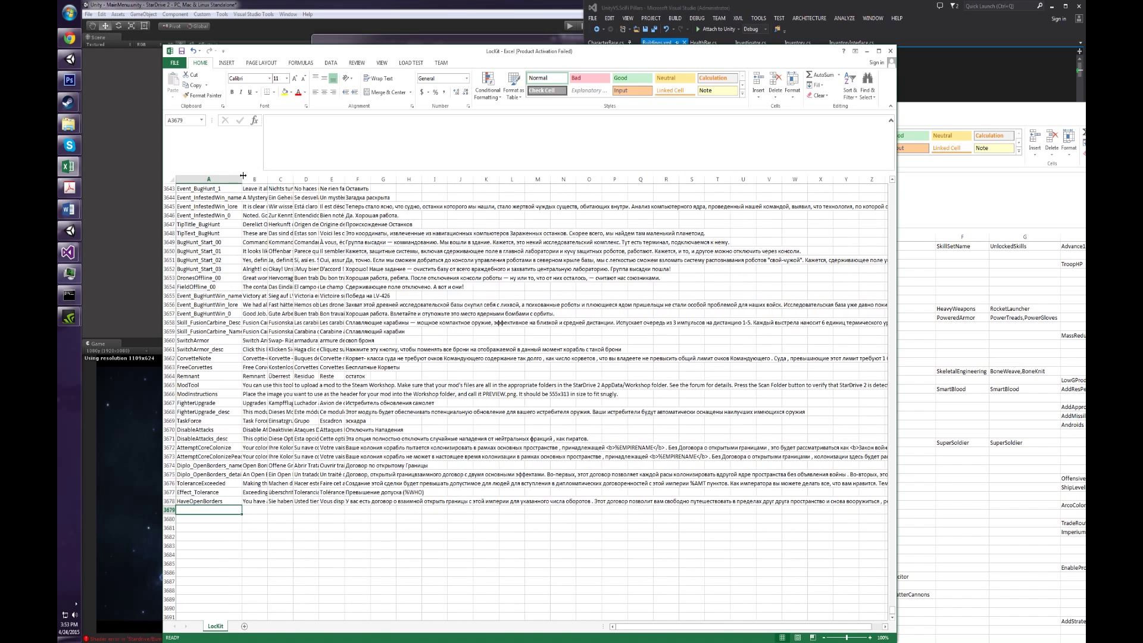
double_click(205, 509)
type("Buil")
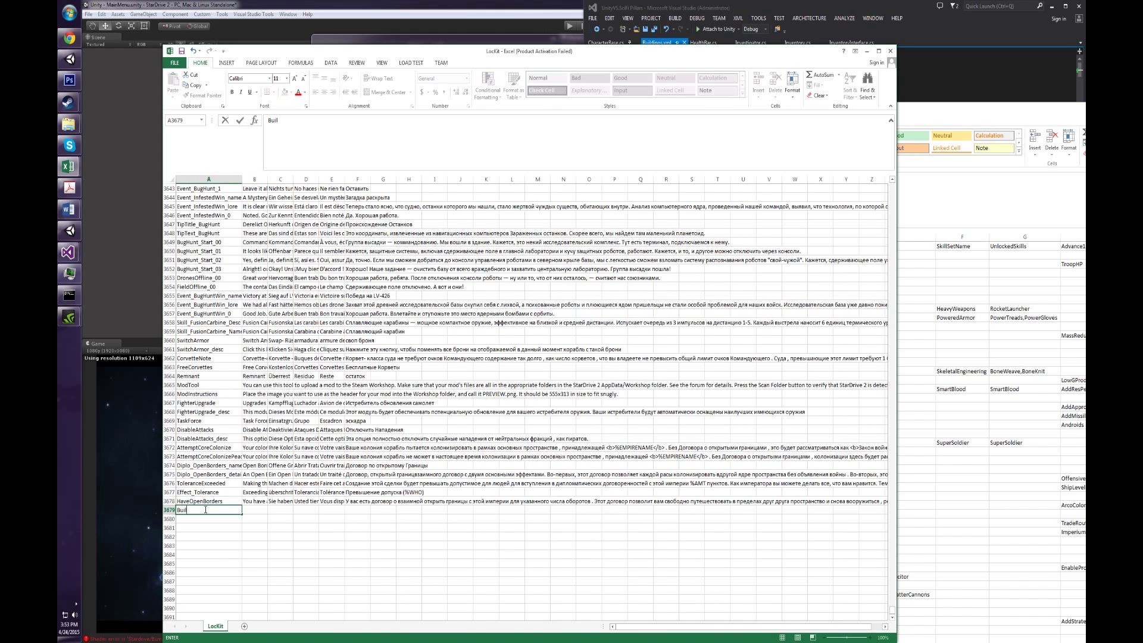
type("ding_ModForum_name")
key("Tab")
type("Mo")
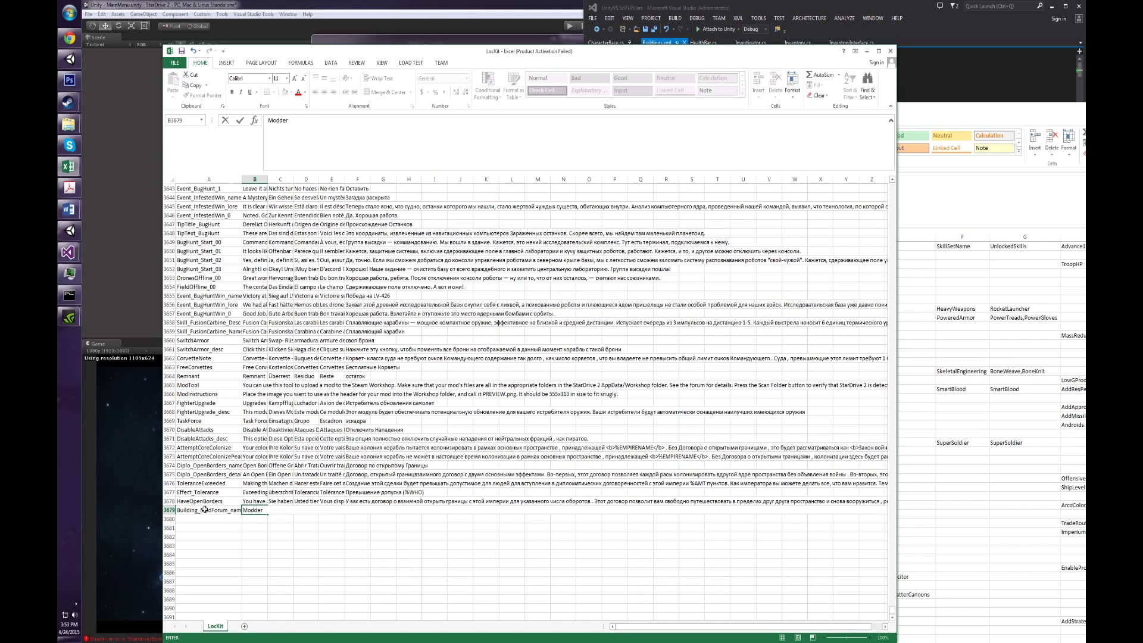
type("orum")
key("Return")
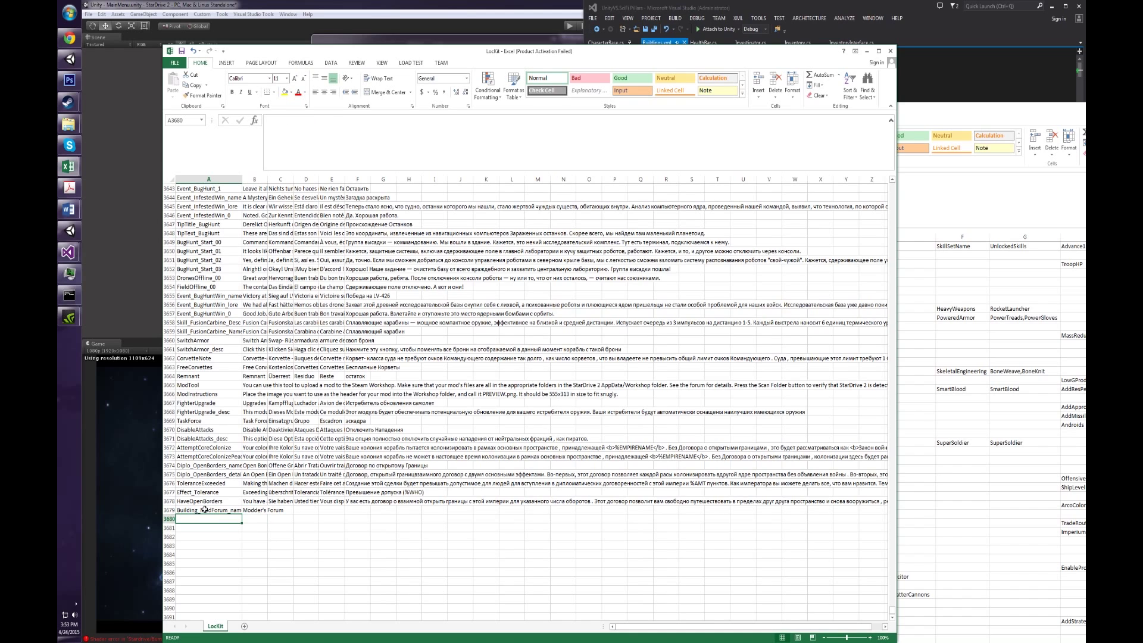
Add Building_ModForum_desc with text 'A place for modders to hang out'
type("Building_ModForum_name")
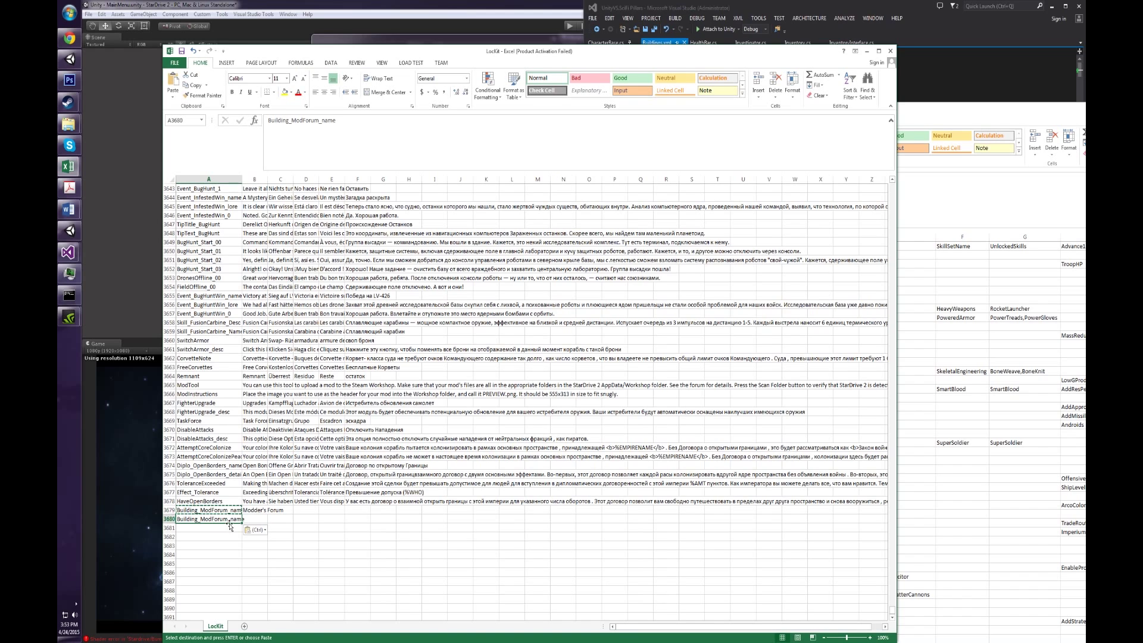
left_click(233, 520)
key("Delete")
key("Delete")
key("Delete")
key("Delete")
type("des")
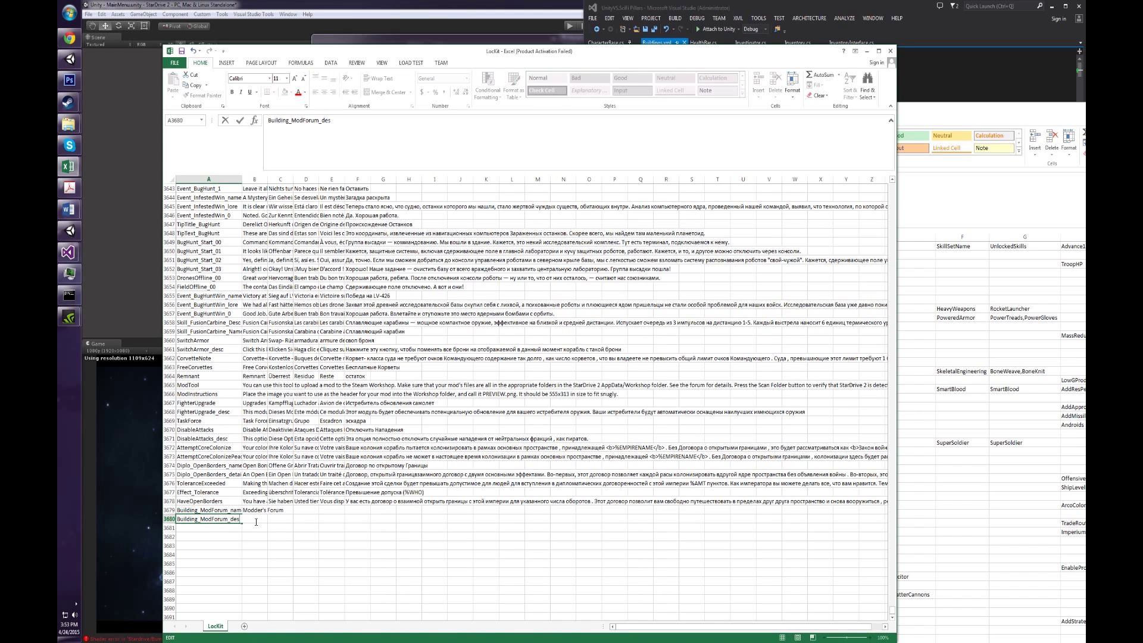
type("c")
left_click(260, 520)
type("A")
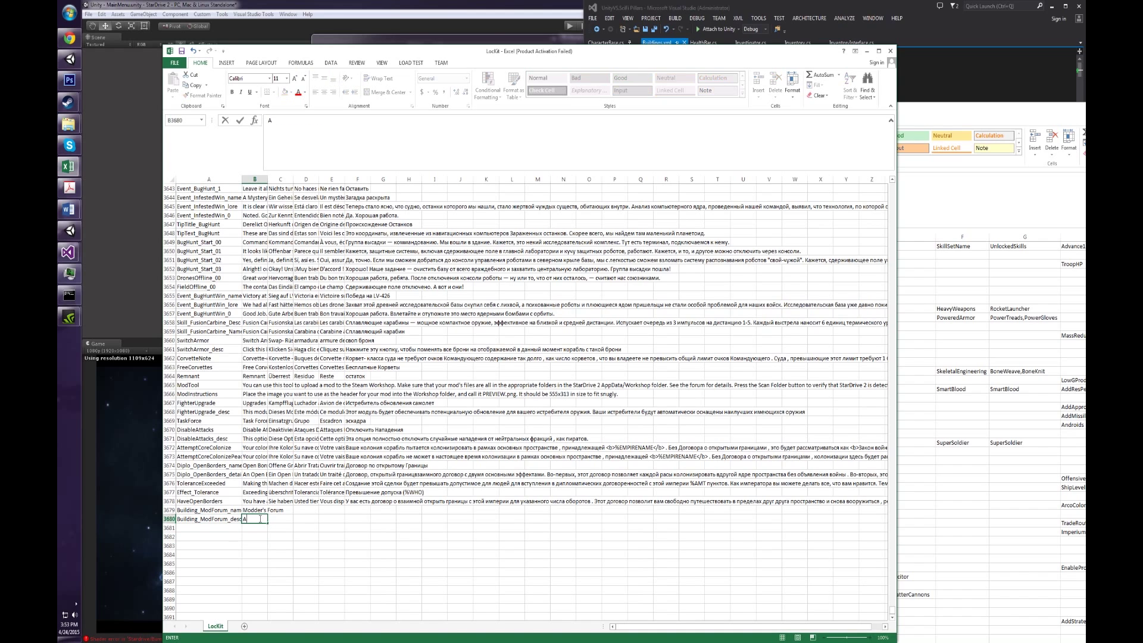
type(" place for modders to hang out")
key("Return")
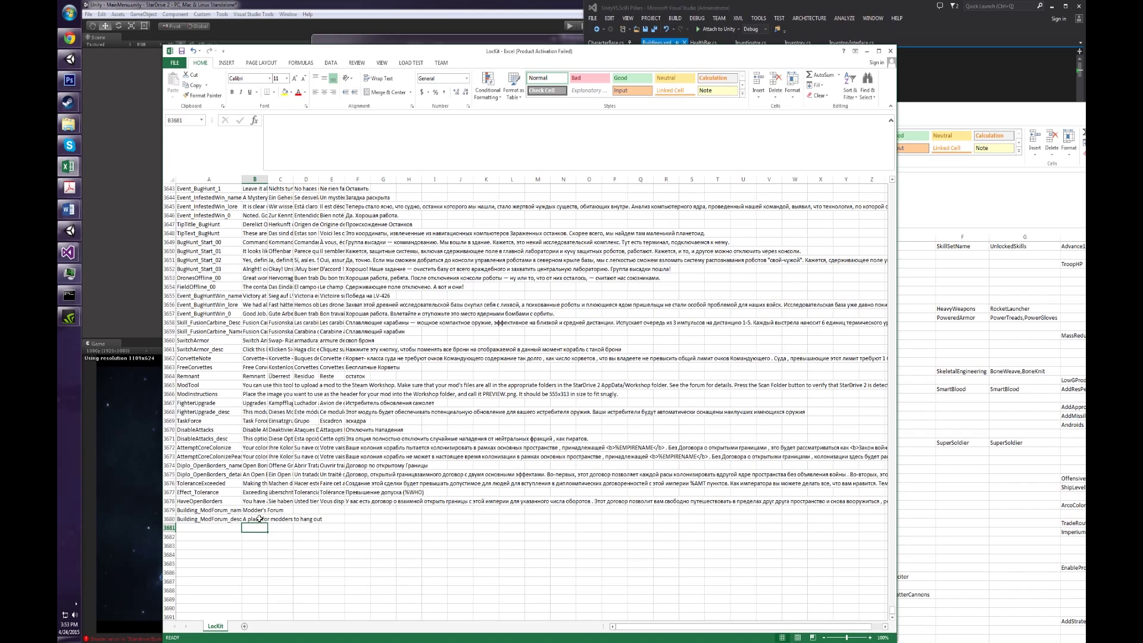
Add a Building_ModForum_details row with placeholder English text
left_click(200, 528)
left_click(200, 519)
key("ctrl+c")
left_click(200, 527)
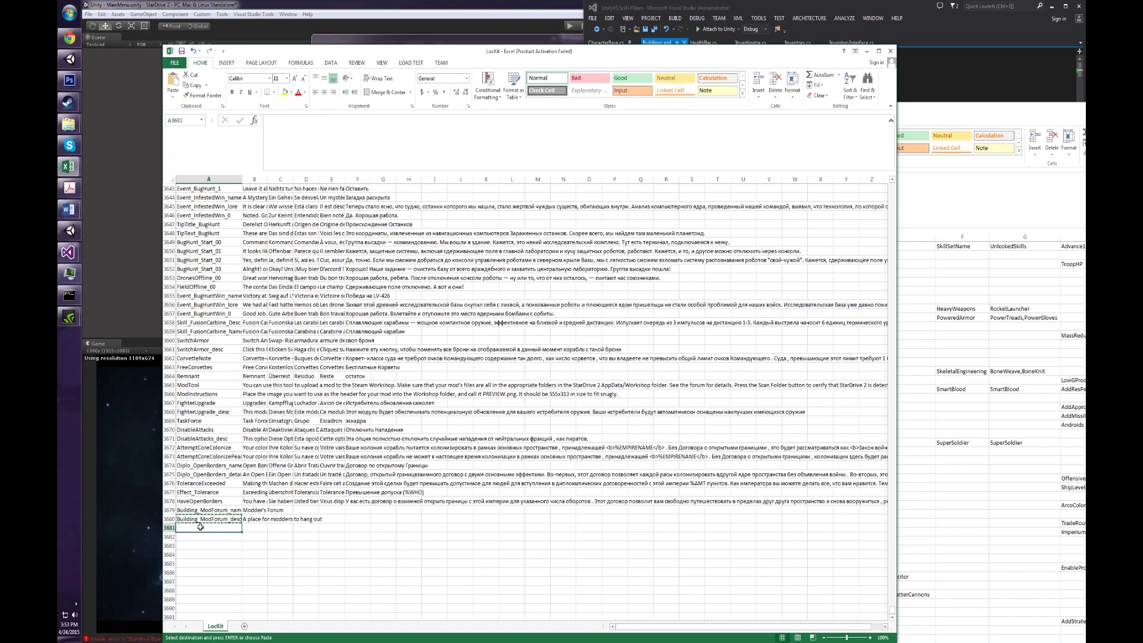
key("ctrl+v")
key("F2")
key("BackSpace")
key("BackSpace")
type("ta")
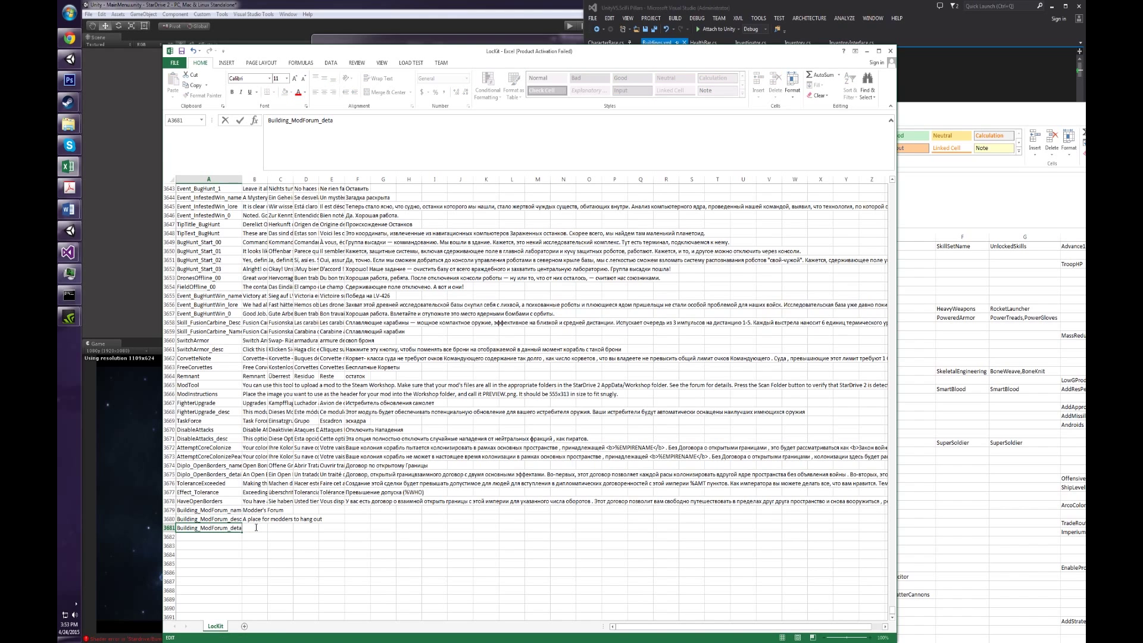
type("ils")
left_click(256, 528)
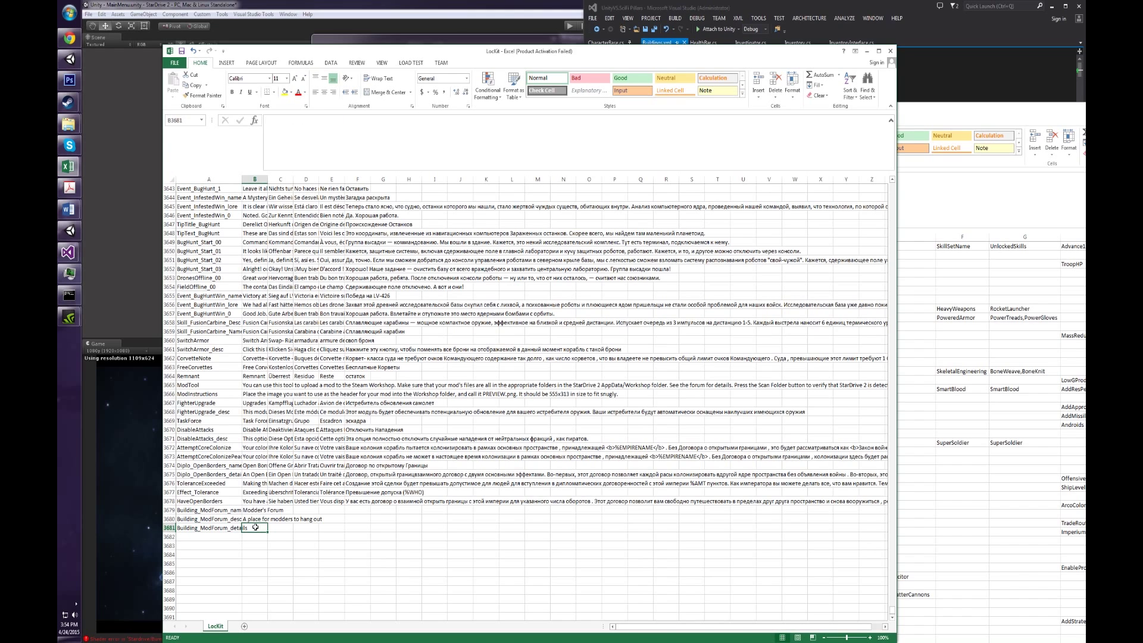
type("Bl")
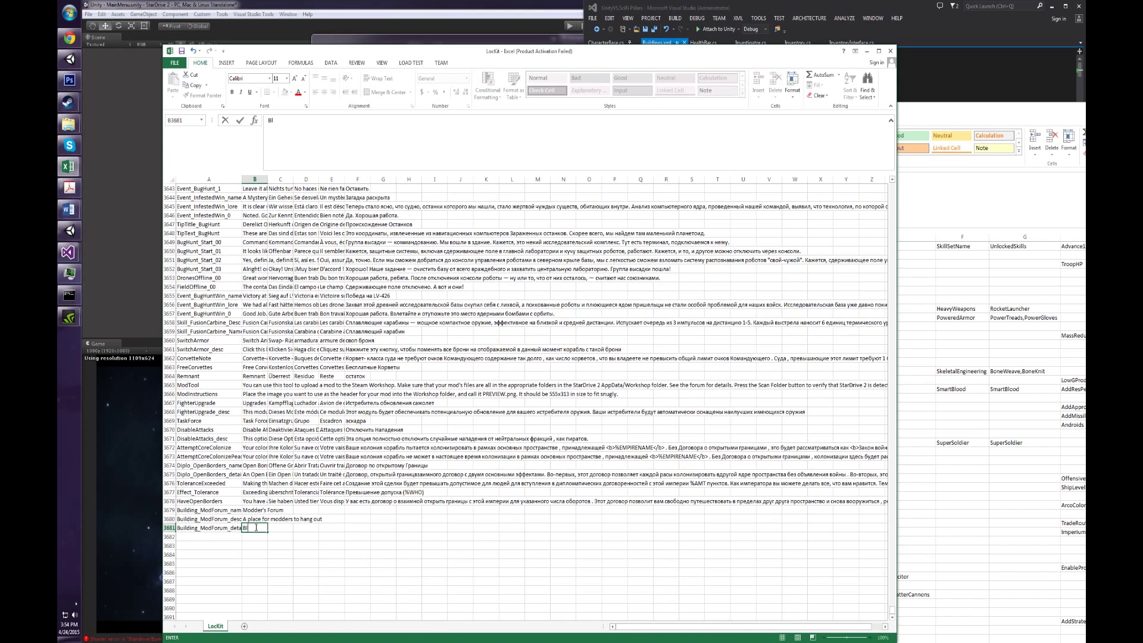
type("erdy blahasd kasjdlkajw elajd;lkanw;ldekjaw;dja;wlkdj;awlkdjawlkdj;lawkjd;lawjd")
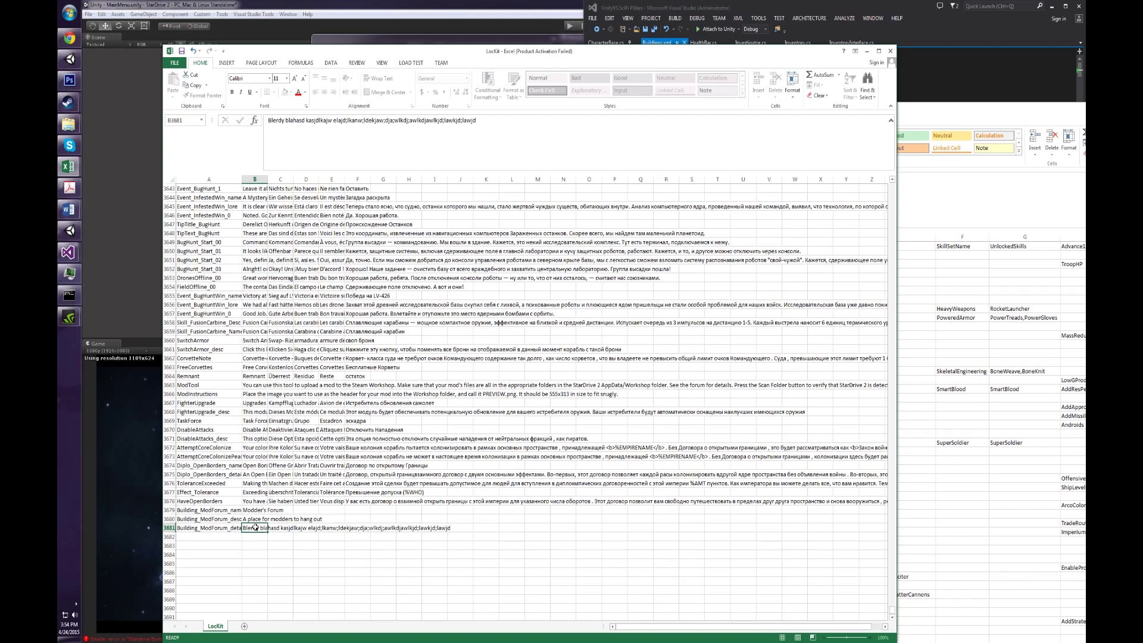
key("Return")
Save LocKit in Unicode Text format and close it, declining further changes
key("ctrl+s")
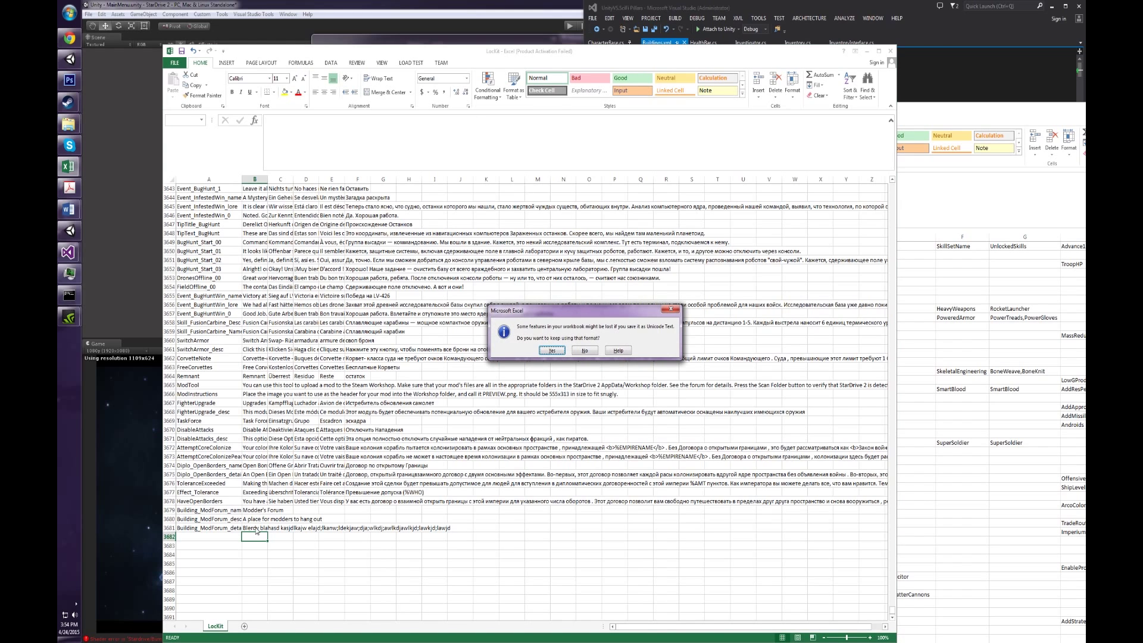
key("Return")
left_click(890, 51)
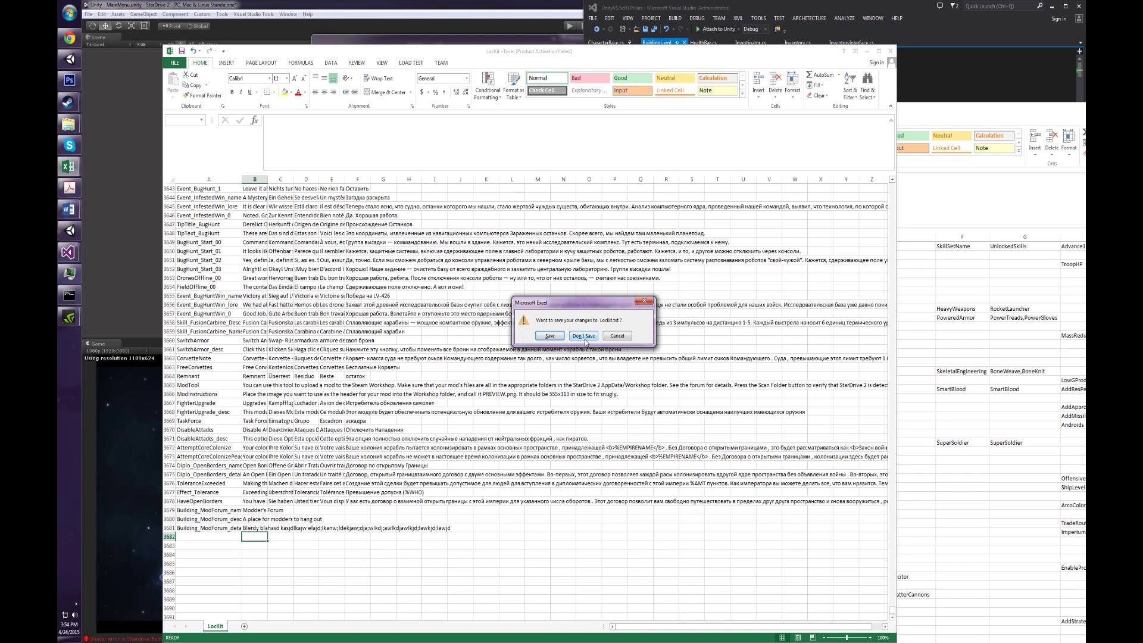
left_click(584, 336)
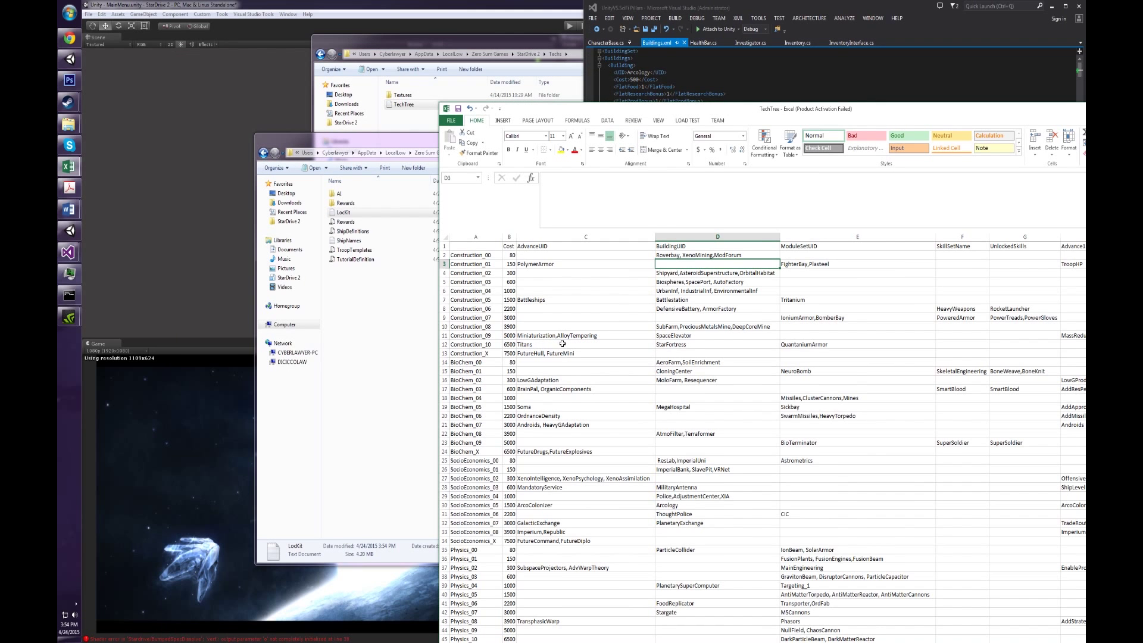
Check TechTree's D2 entry, then close TechTree discarding changes
left_click(748, 256)
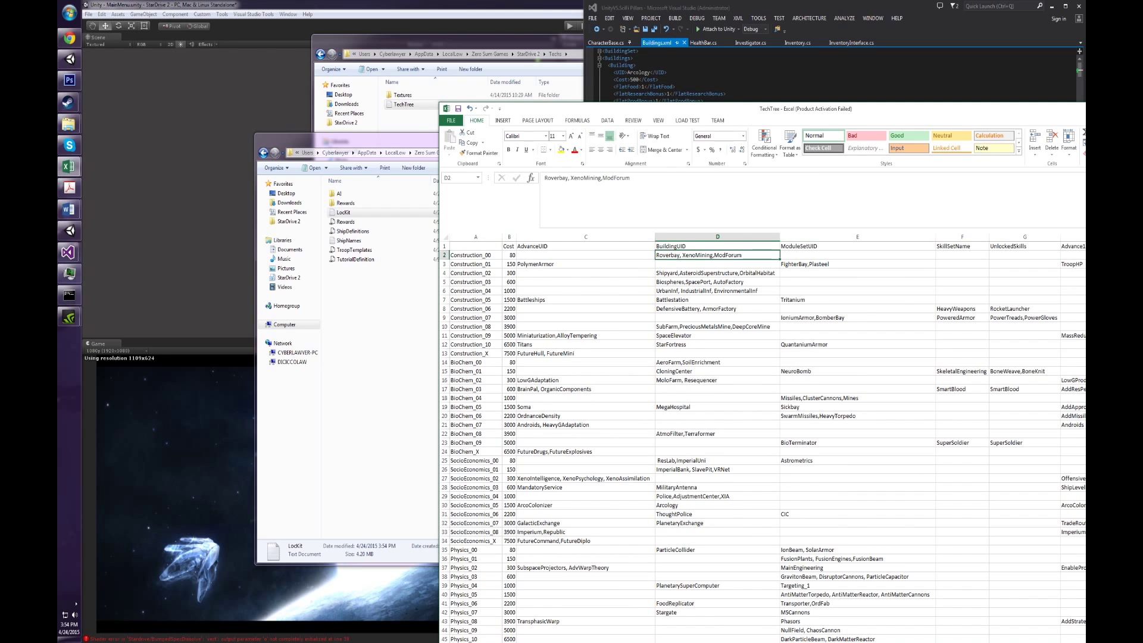
left_click_drag(1004, 111, 796, 84)
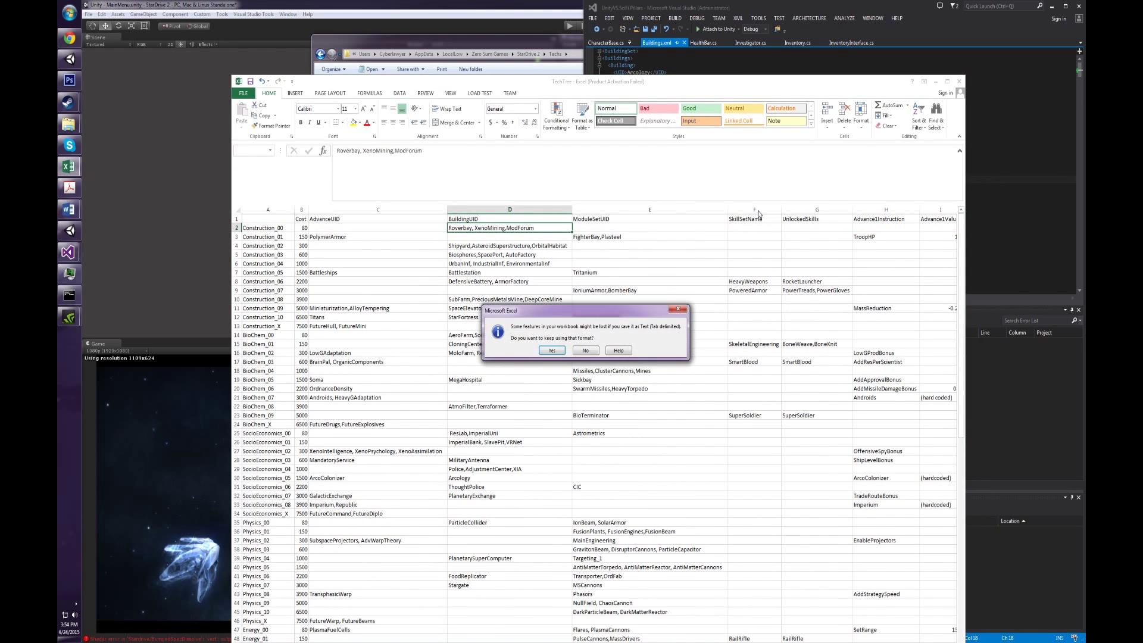
left_click(958, 81)
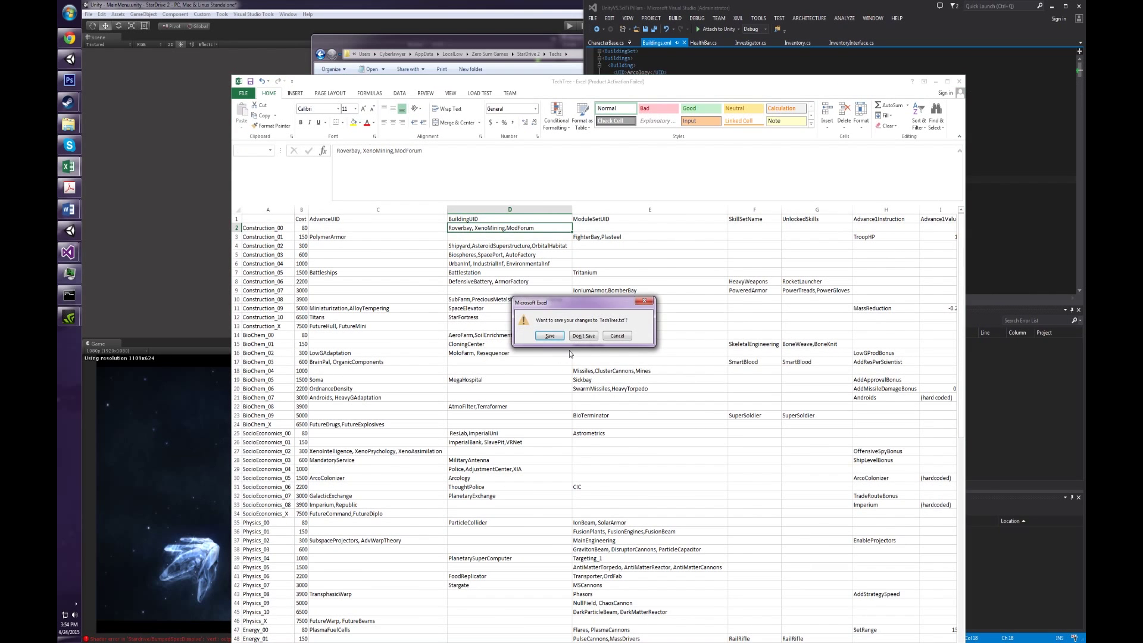
left_click(591, 337)
left_click(512, 411)
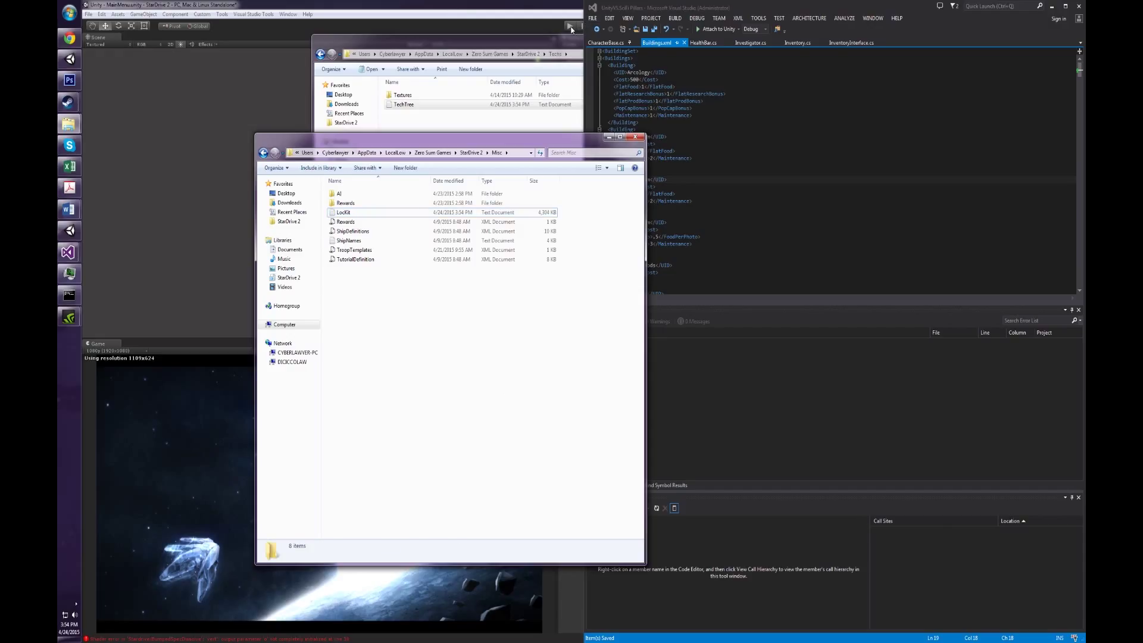
Start StarDrive 2 in Unity play mode and load the Have Open Borders save
left_click(570, 29)
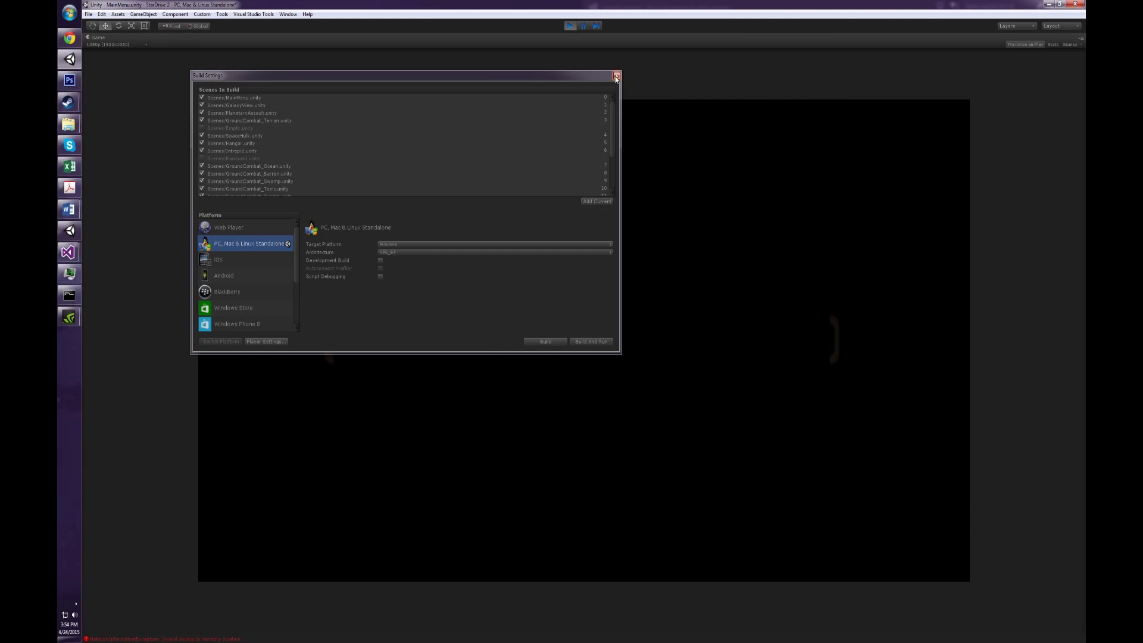
left_click(616, 77)
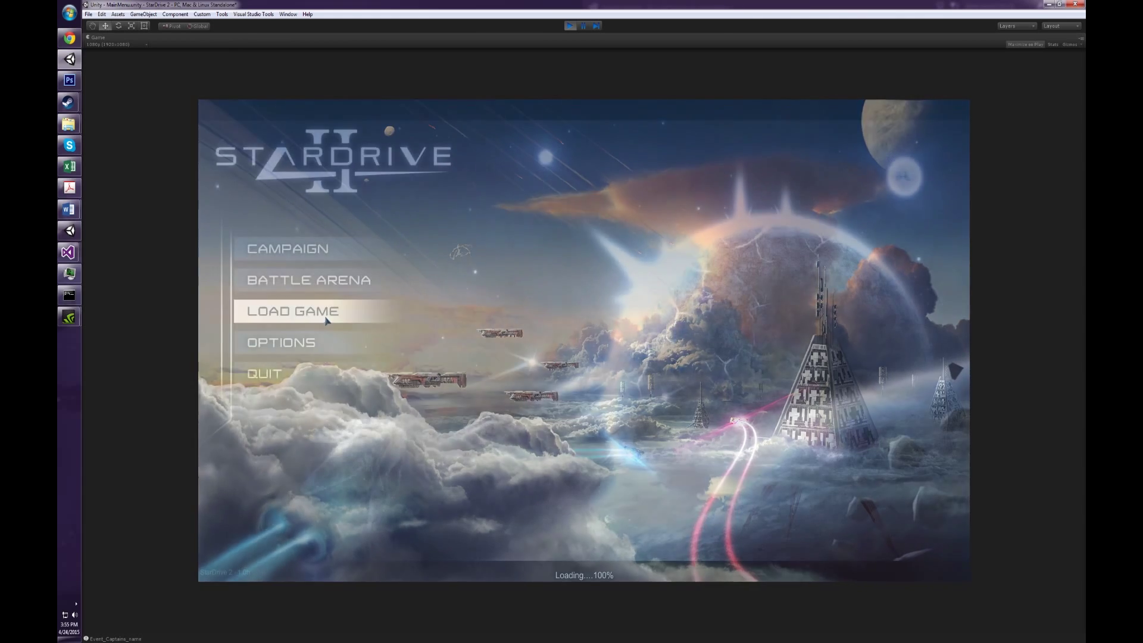
left_click(326, 320)
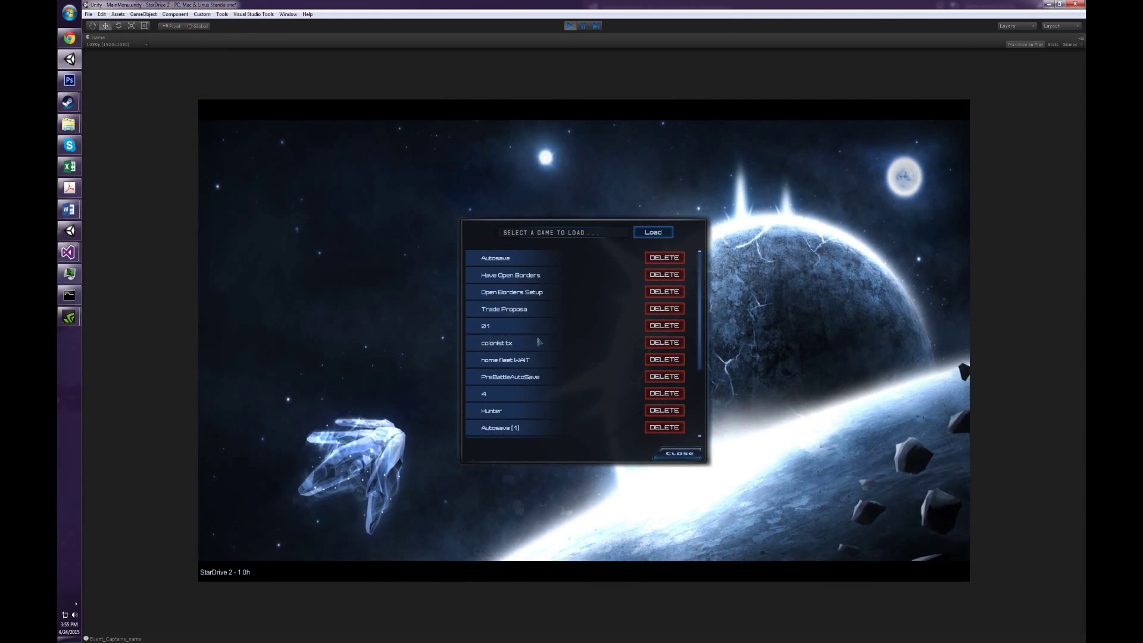
left_click(543, 275)
left_click(642, 235)
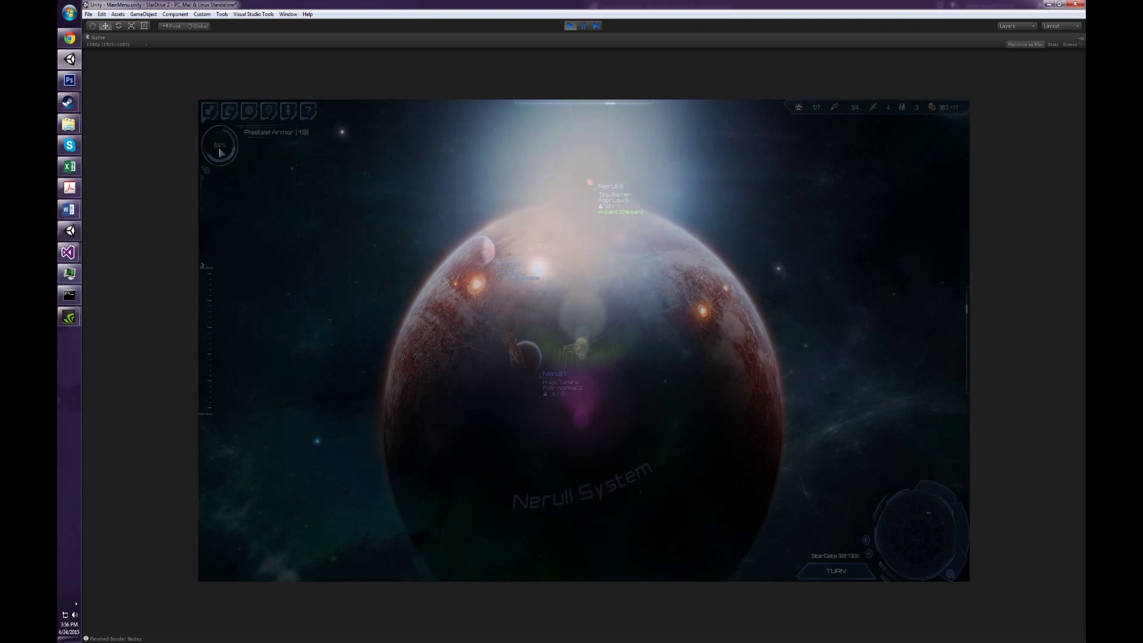
Check that Modder's Forum appears in the Construction research list, then return to the system map
left_click(229, 111)
key("c")
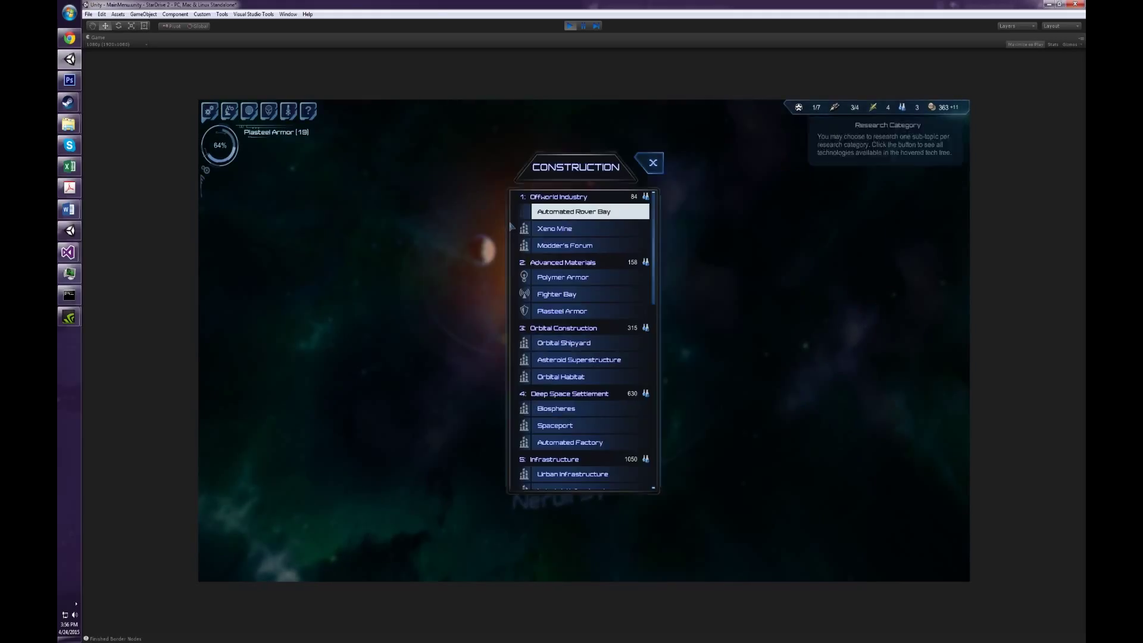
mouse_move(557, 246)
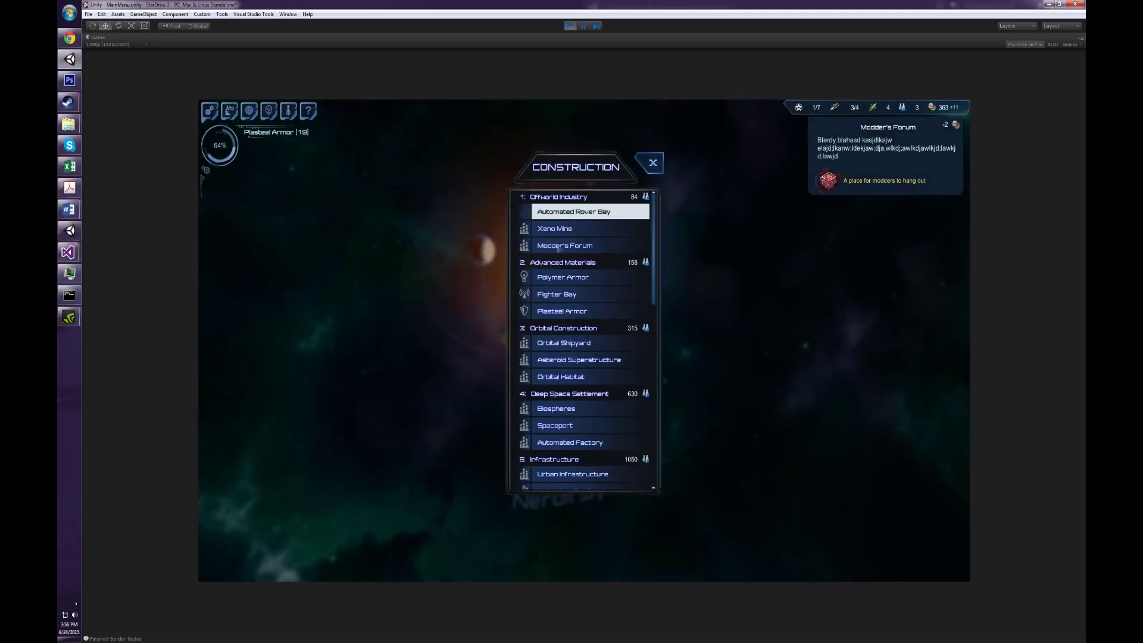
key("r")
key("Escape")
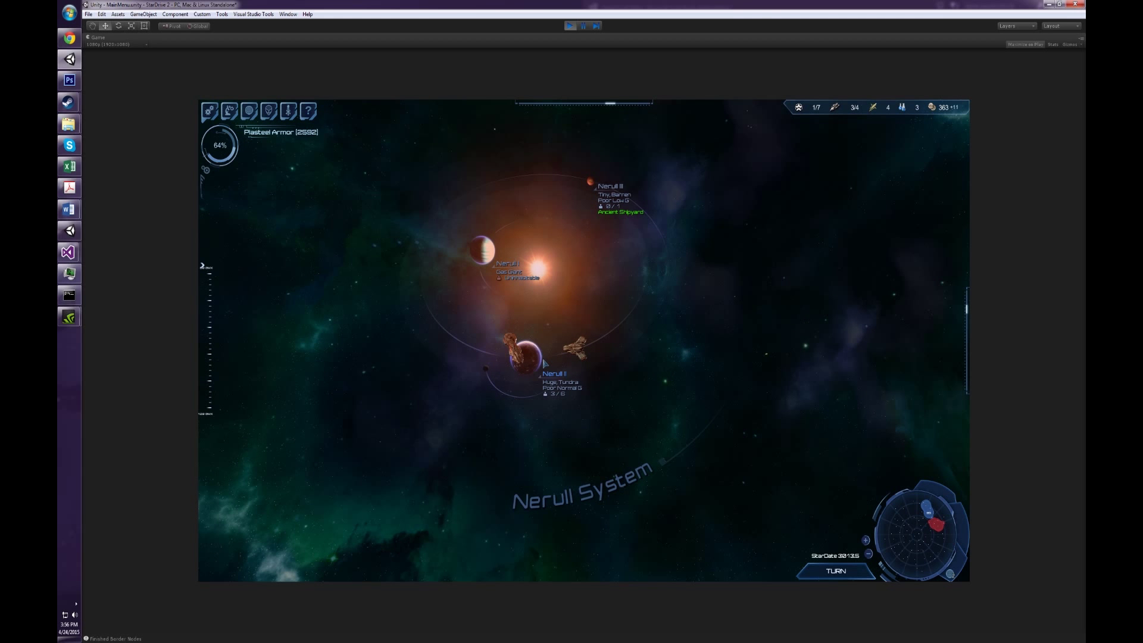
View Modder's Forum in Nerull II's build list, then stop play mode
left_click(543, 363)
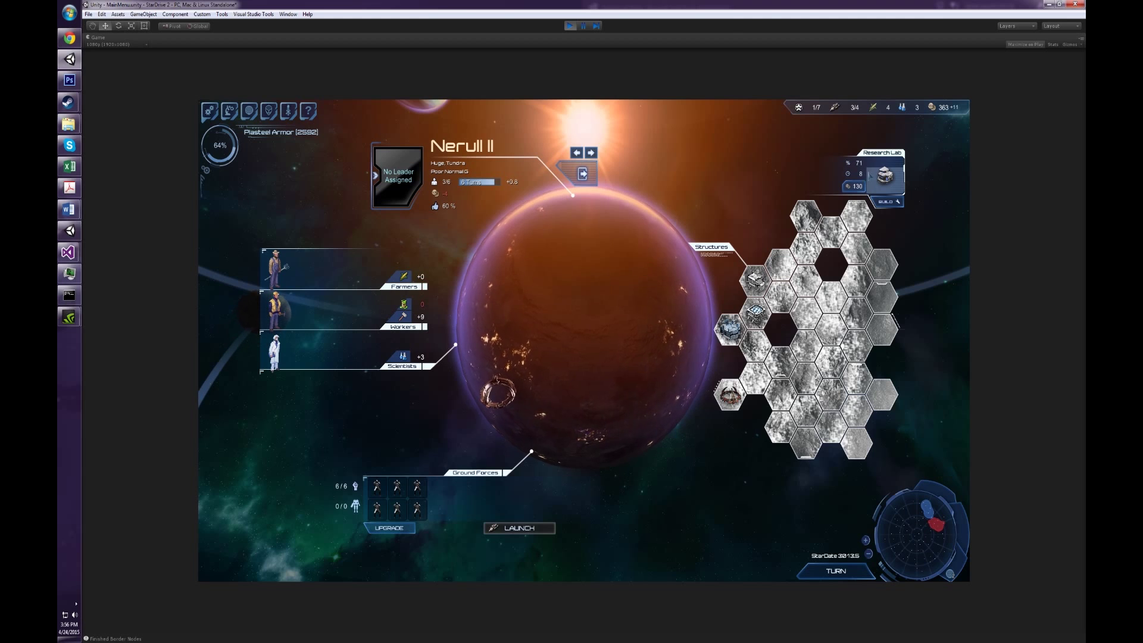
left_click(888, 202)
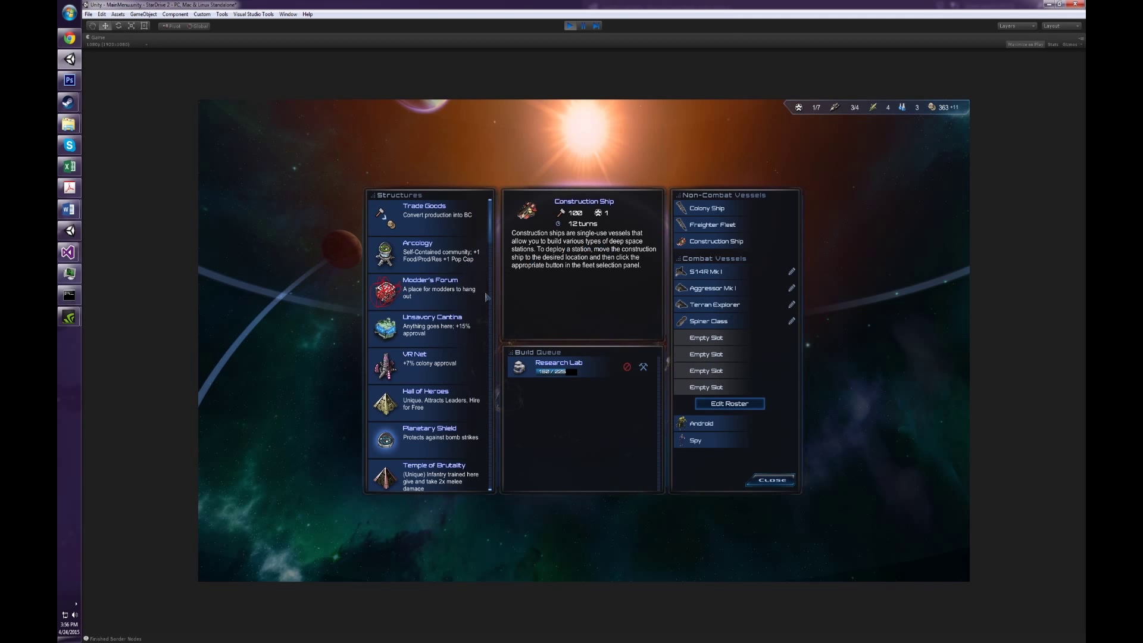
mouse_move(446, 303)
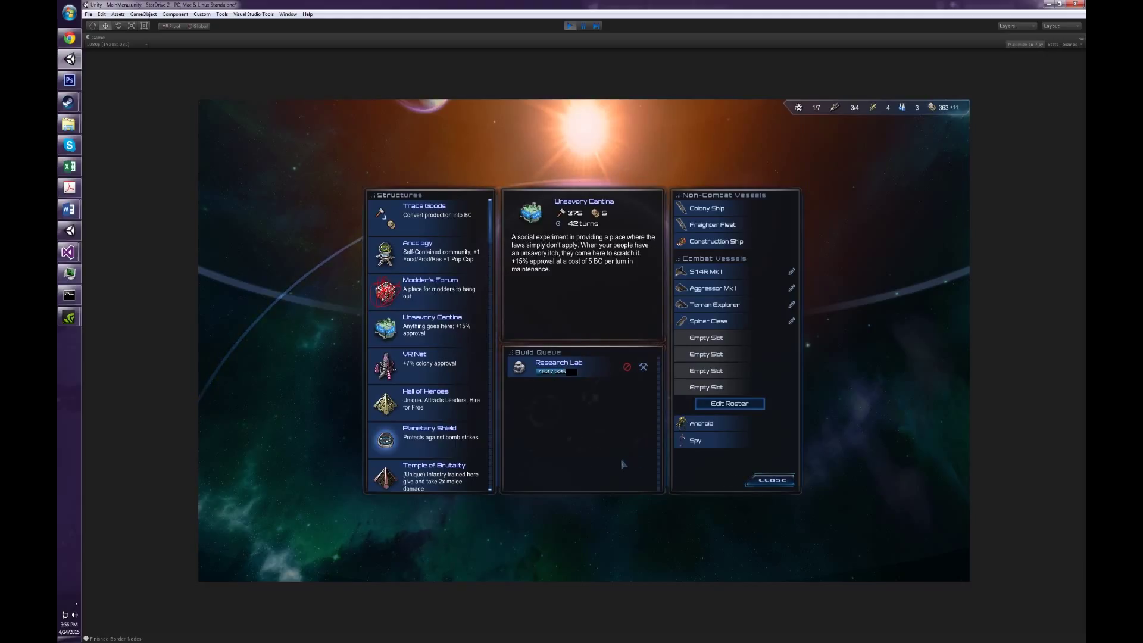
left_click(570, 28)
Bring up the Misc folder window and go up to the StarDrive 2 data folder
mouse_move(73, 131)
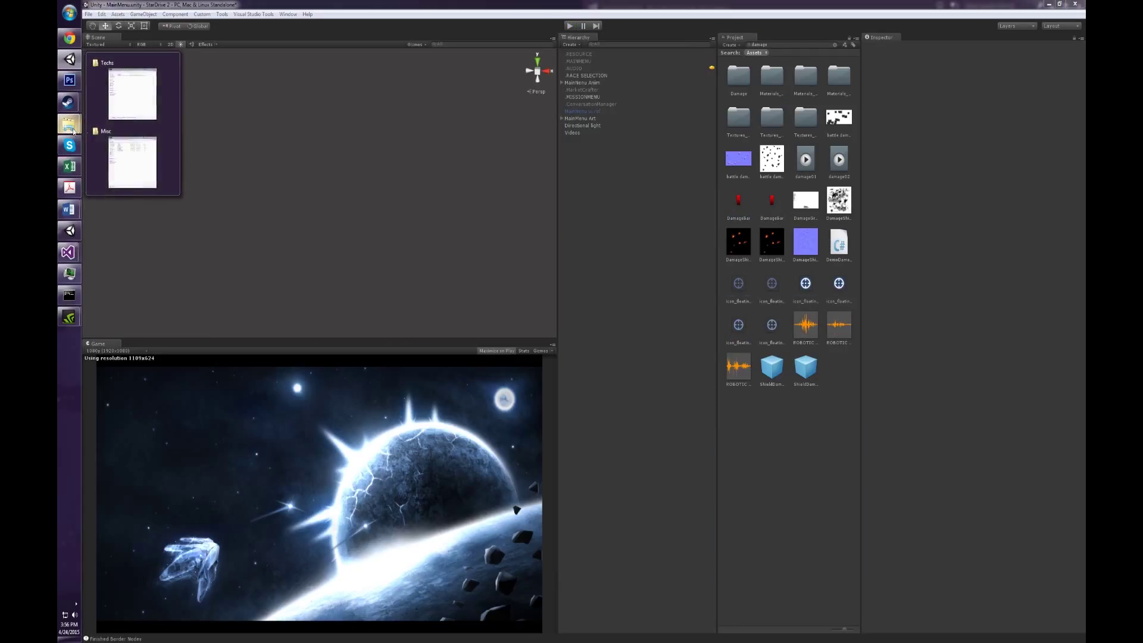
left_click(145, 173)
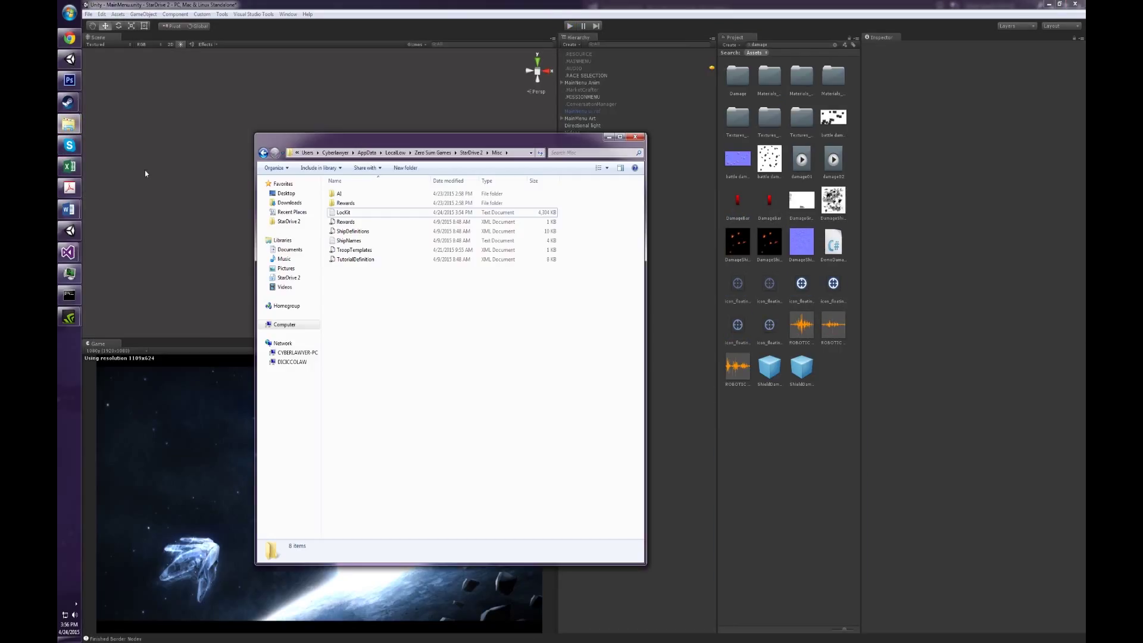
left_click(70, 166)
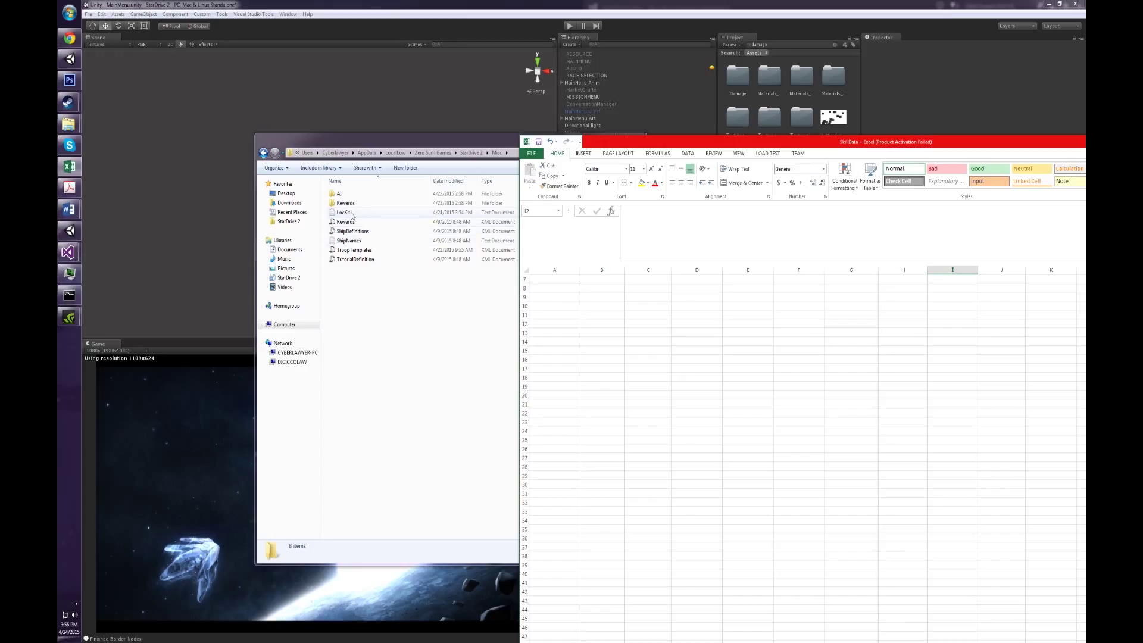
left_click(475, 153)
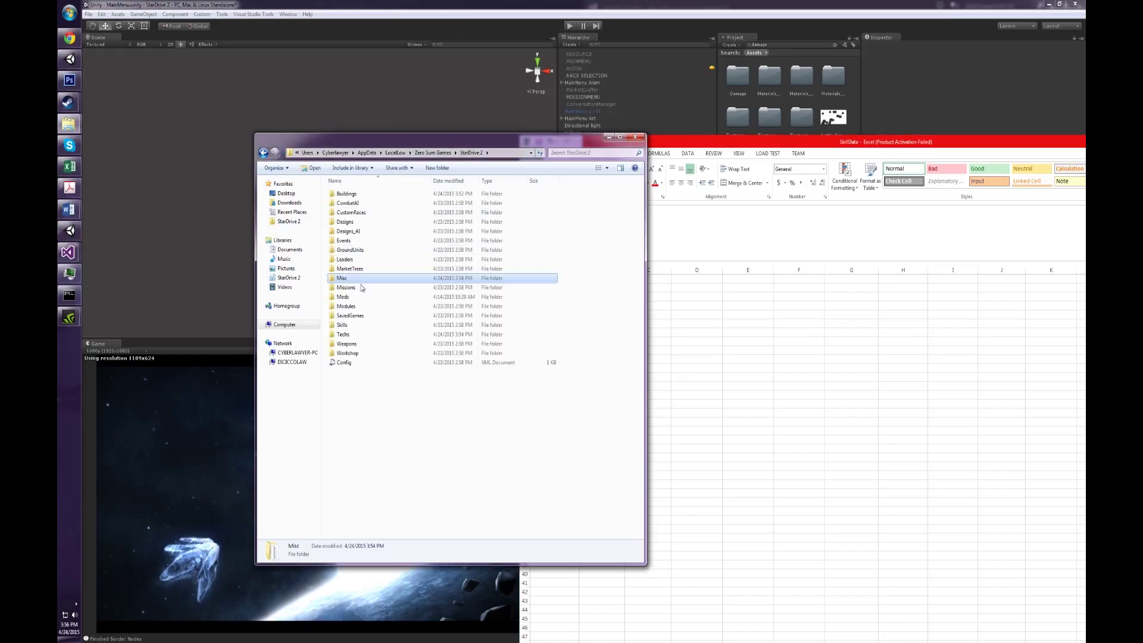
Open Techs\TechTree in Excel and autofit columns A–L to their contents
double_click(359, 331)
left_click(366, 205)
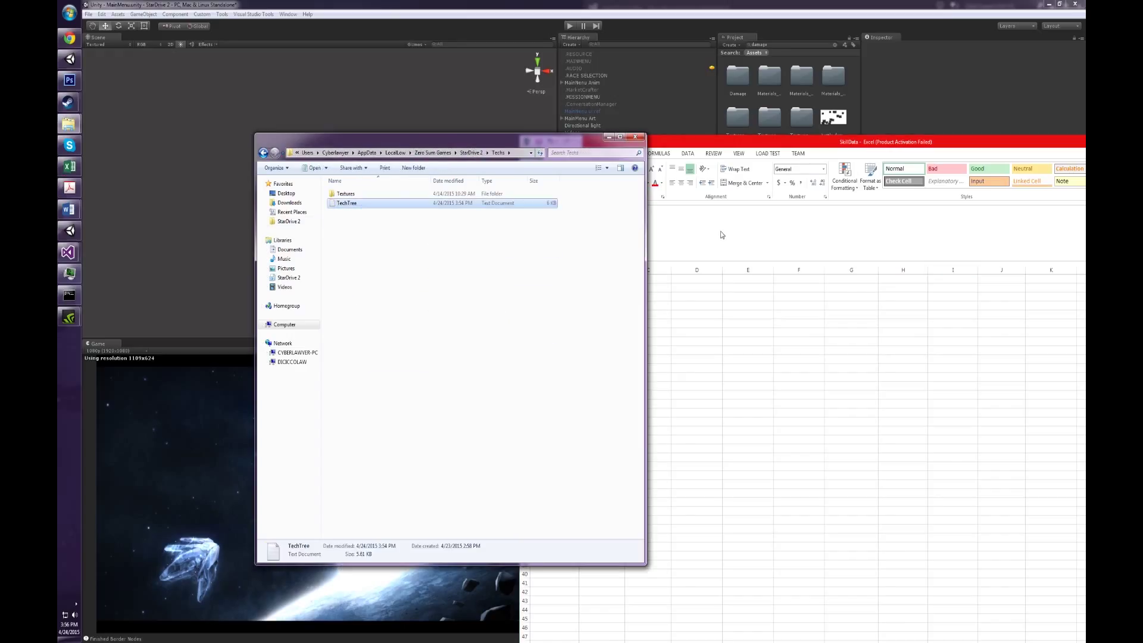
double_click(499, 208)
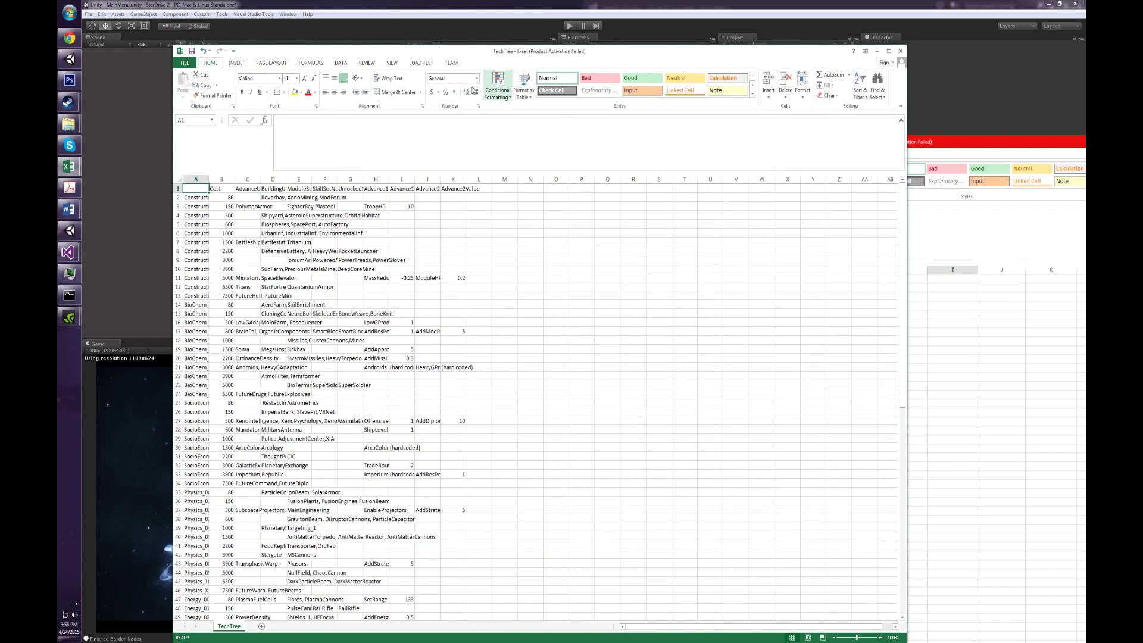
left_click(478, 179, "shift")
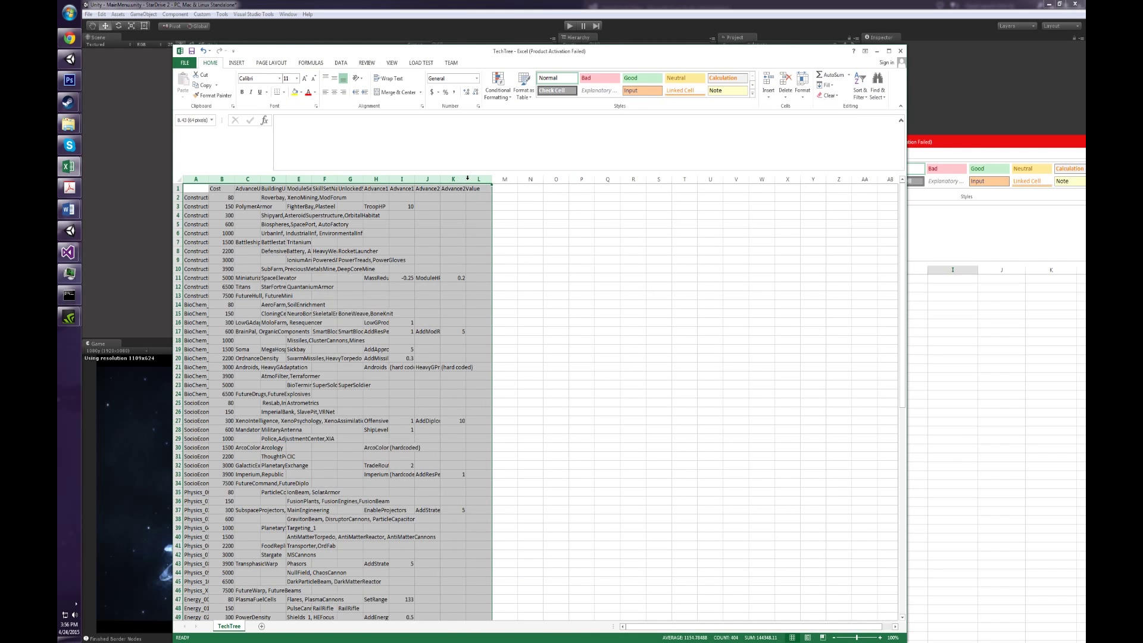
double_click(491, 179)
Delete ',ModForum' from D2 so Construction_00's buildings read Roverbay, XenoMining
double_click(439, 201)
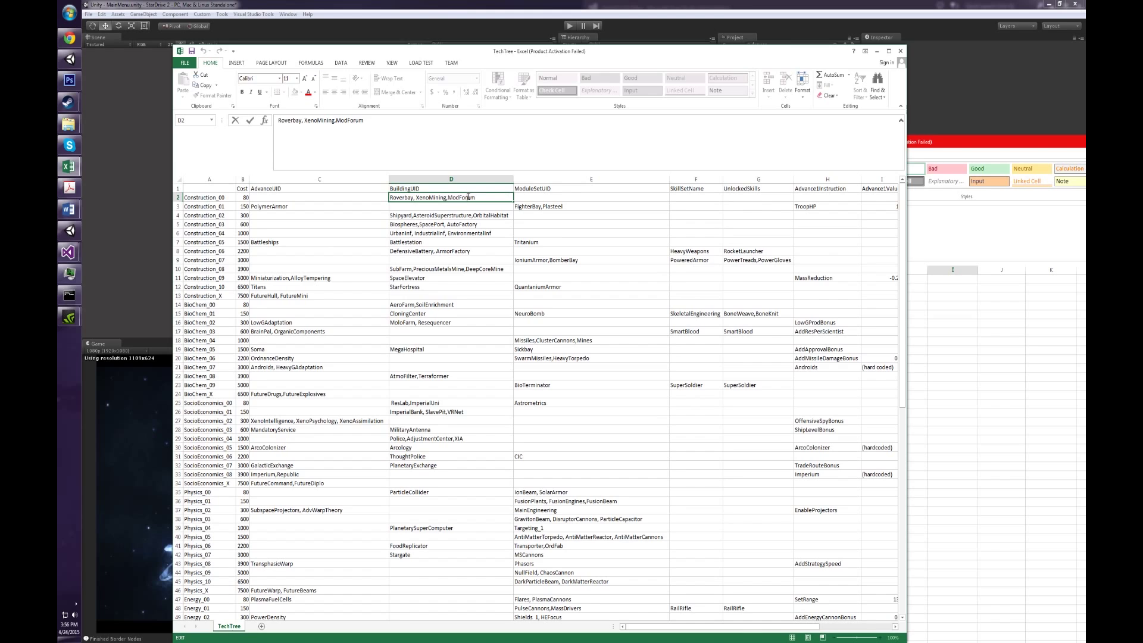
left_click_drag(476, 199, 447, 199)
key("BackSpace")
key("Return")
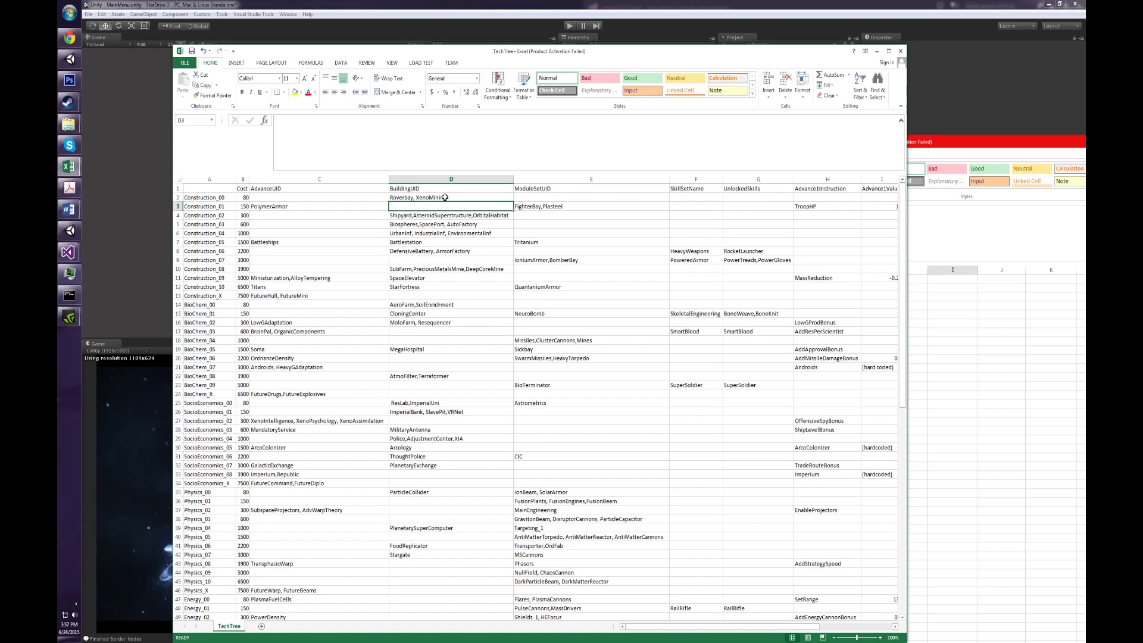
left_click(985, 189)
Open the LocKit file from the StarDrive 2 Misc folder in Excel
mouse_move(68, 123)
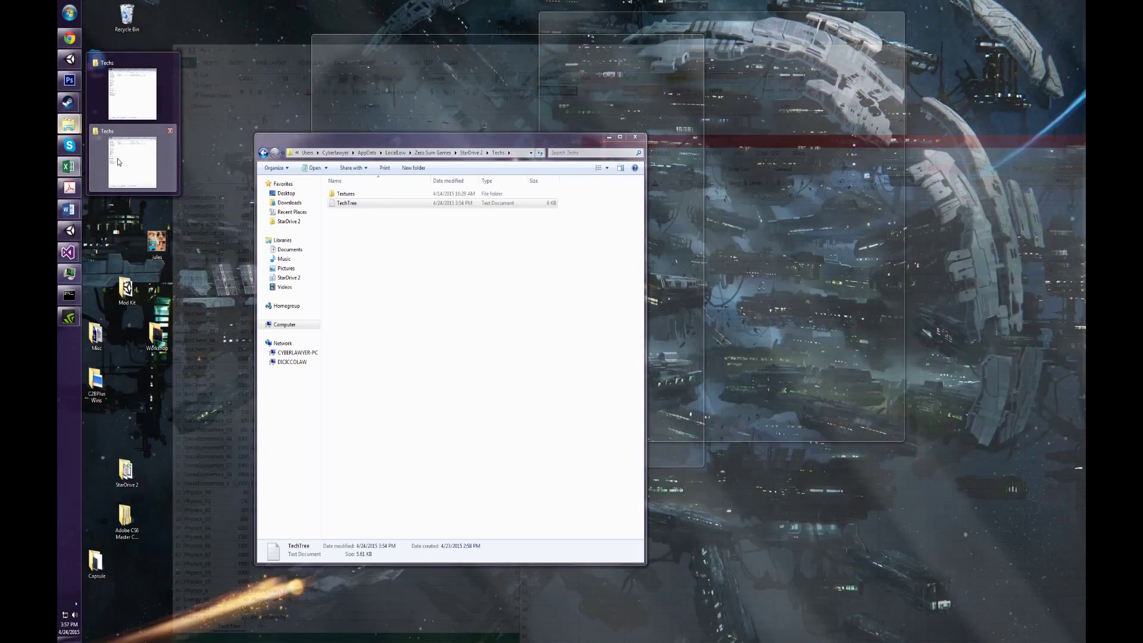
left_click(113, 151)
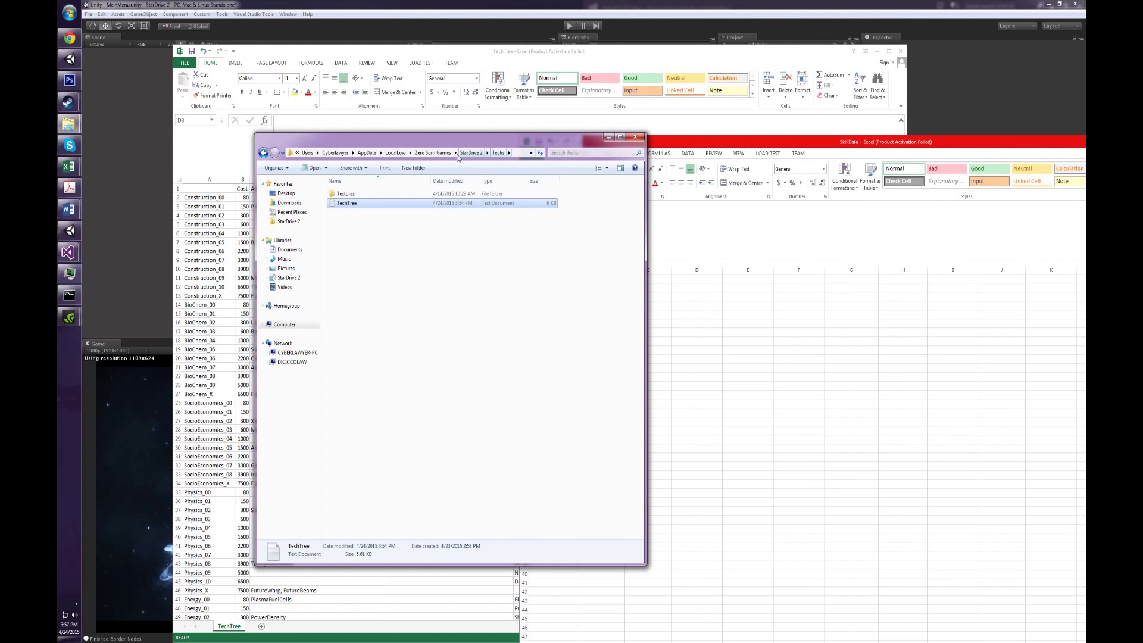
left_click(441, 153)
double_click(357, 203)
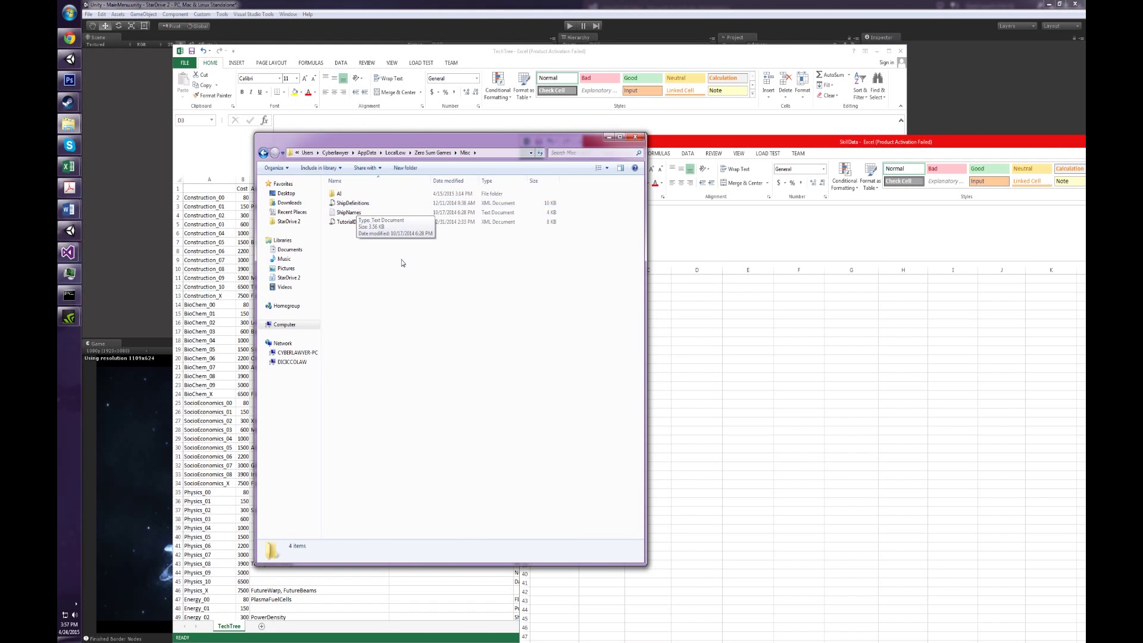
key("BackSpace")
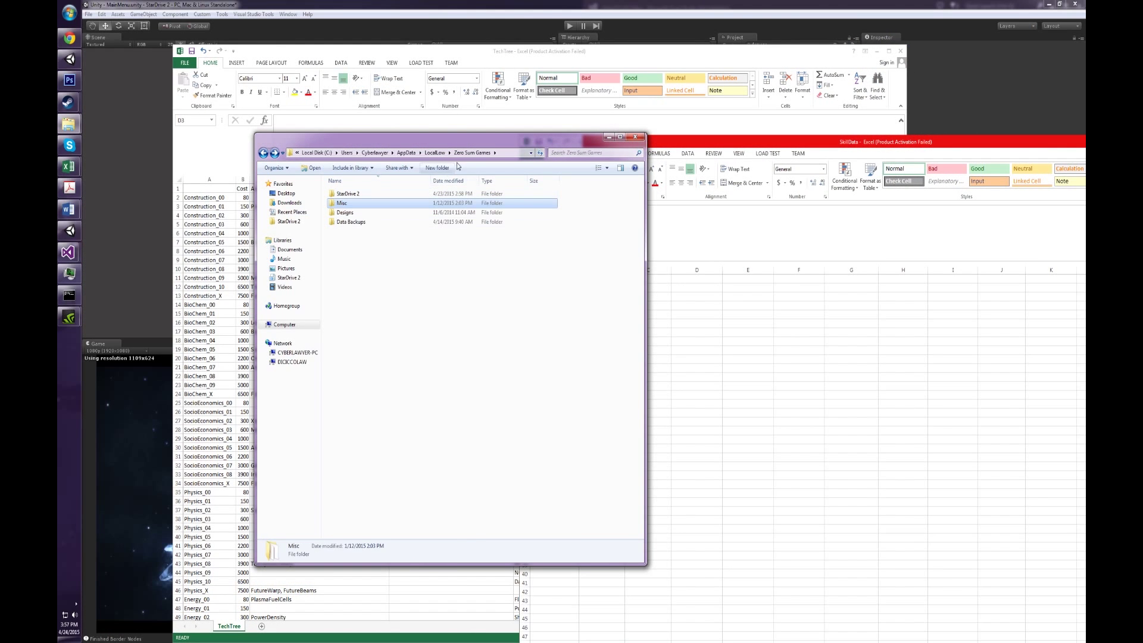
double_click(357, 194)
double_click(360, 288)
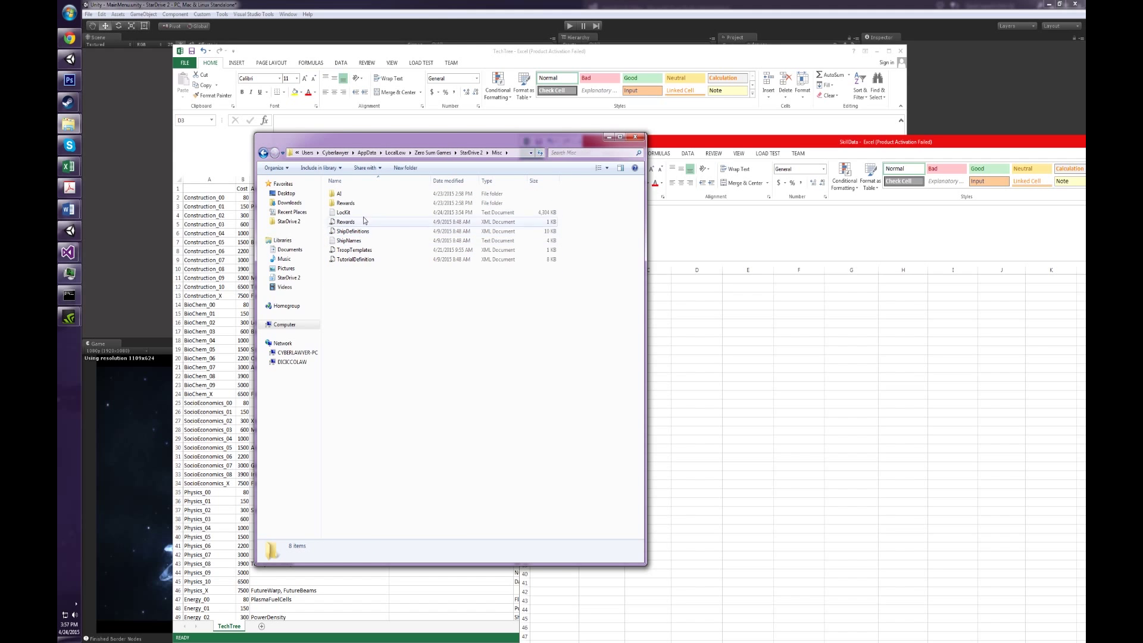
left_click_drag(351, 213, 719, 235)
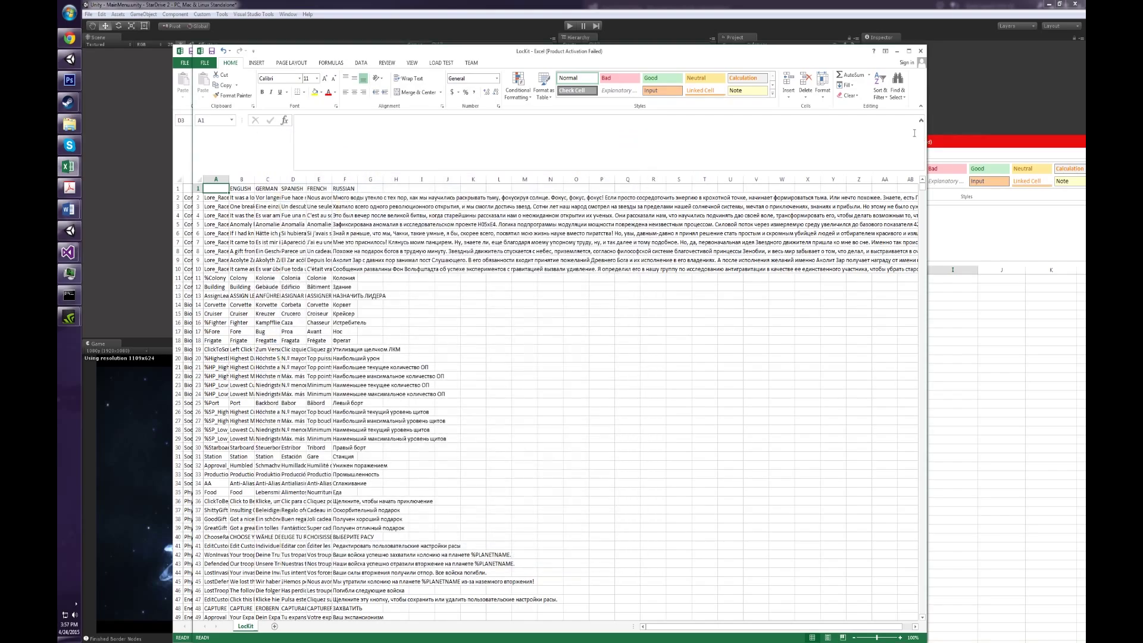
left_click_drag(925, 190, 923, 610)
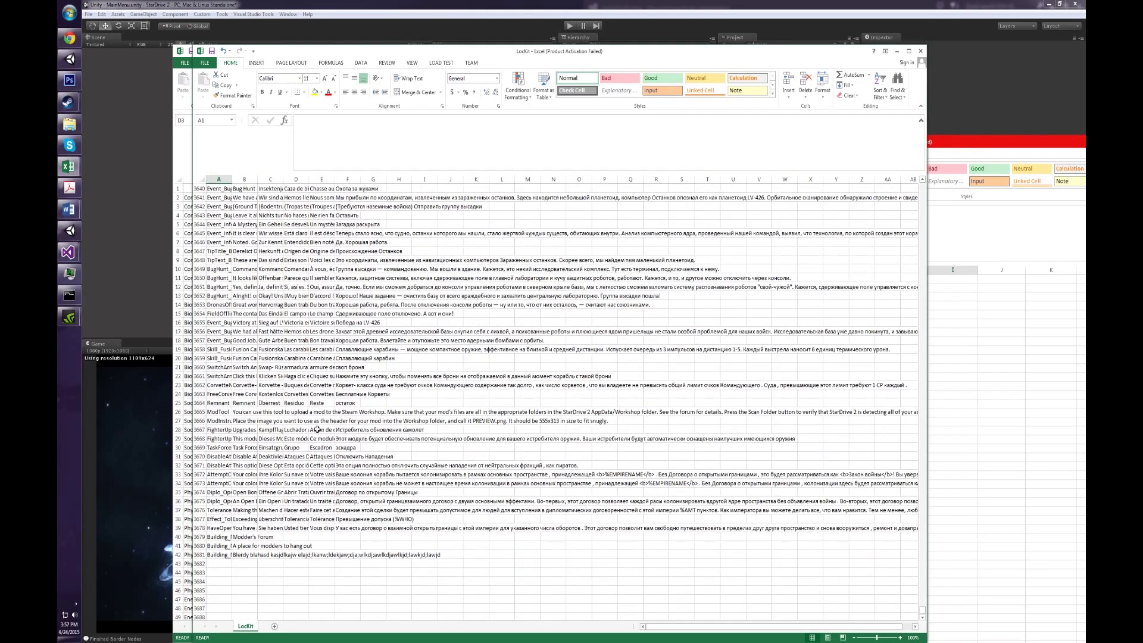
Widen column A to show the Building_ModForum keys, then move LocKit aside to reveal TechTree
left_click_drag(229, 181, 341, 181)
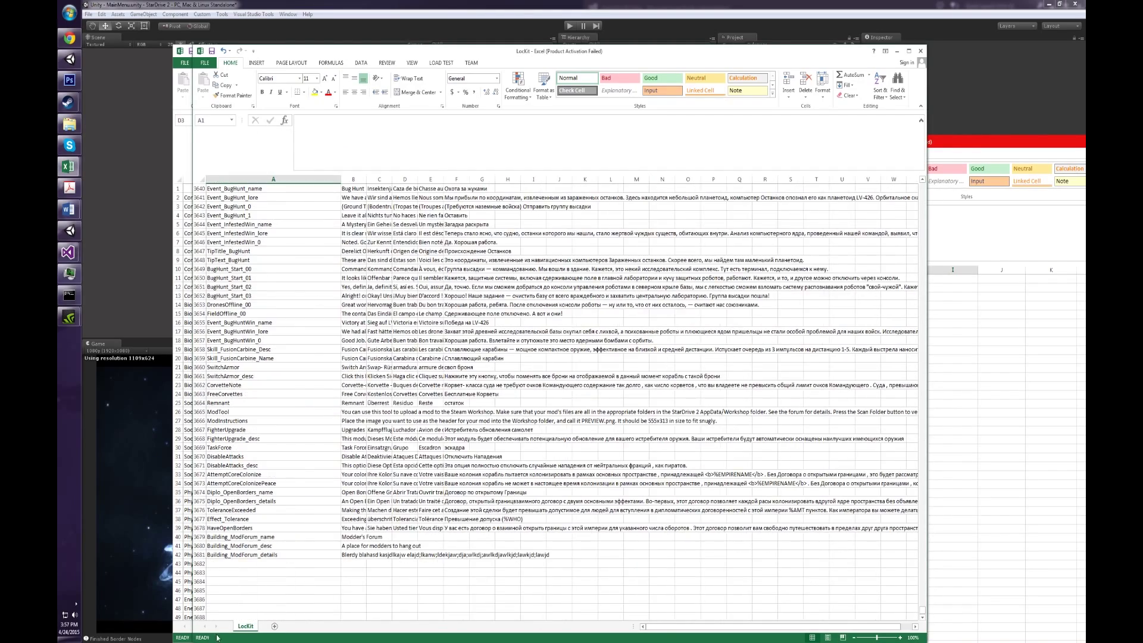
left_click(223, 537)
double_click(228, 536)
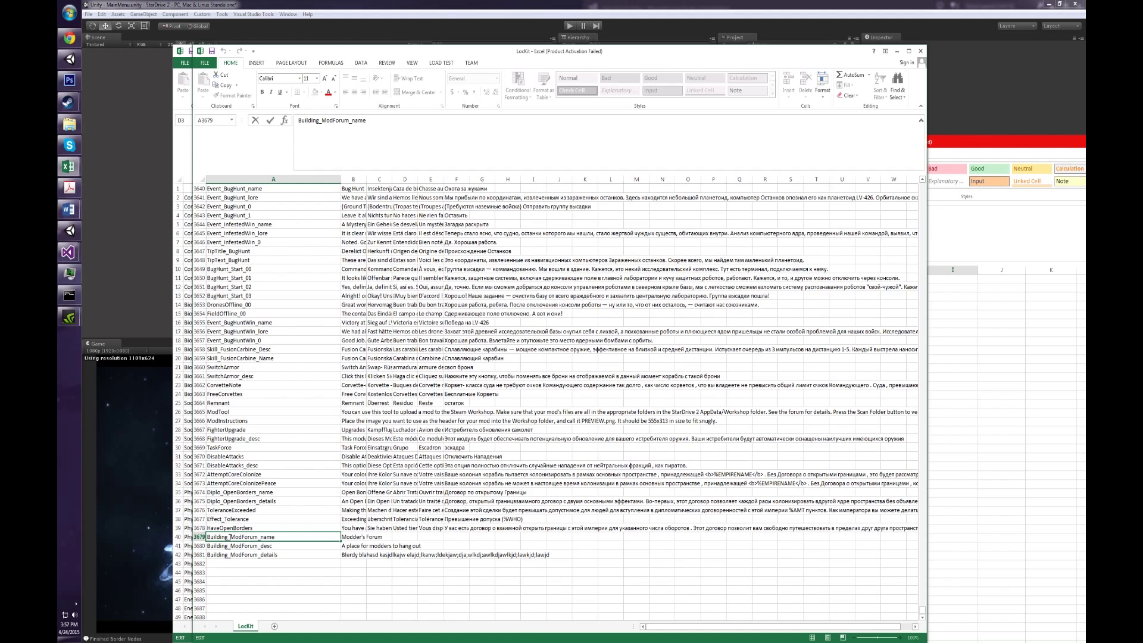
double_click(230, 537)
left_click_drag(232, 537, 275, 537)
left_click(261, 564)
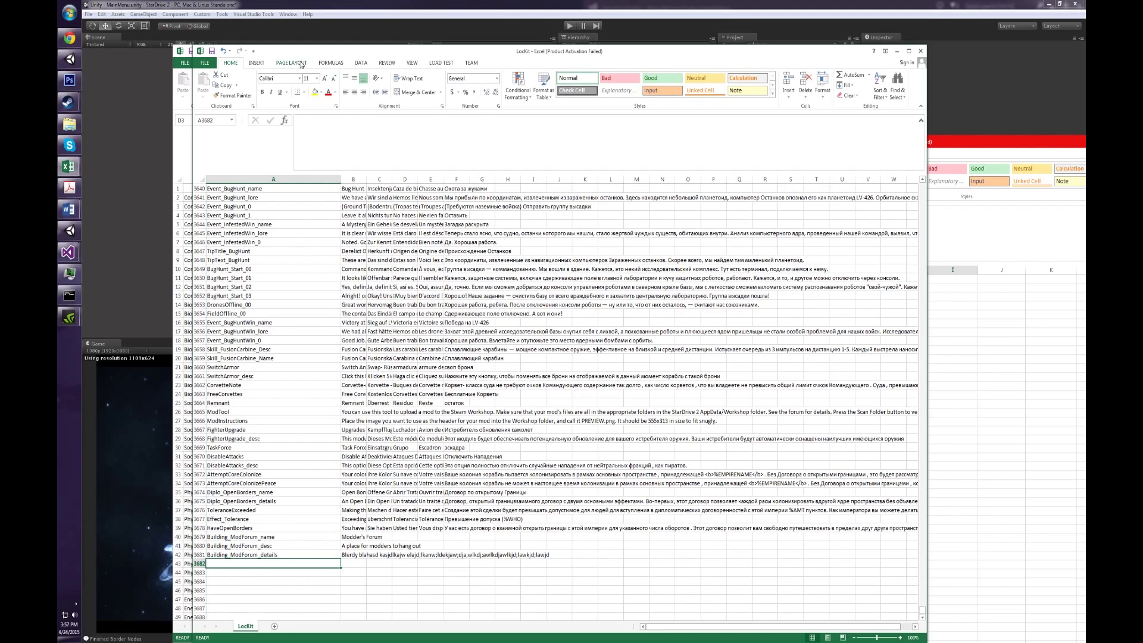
left_click_drag(332, 55, 459, 64)
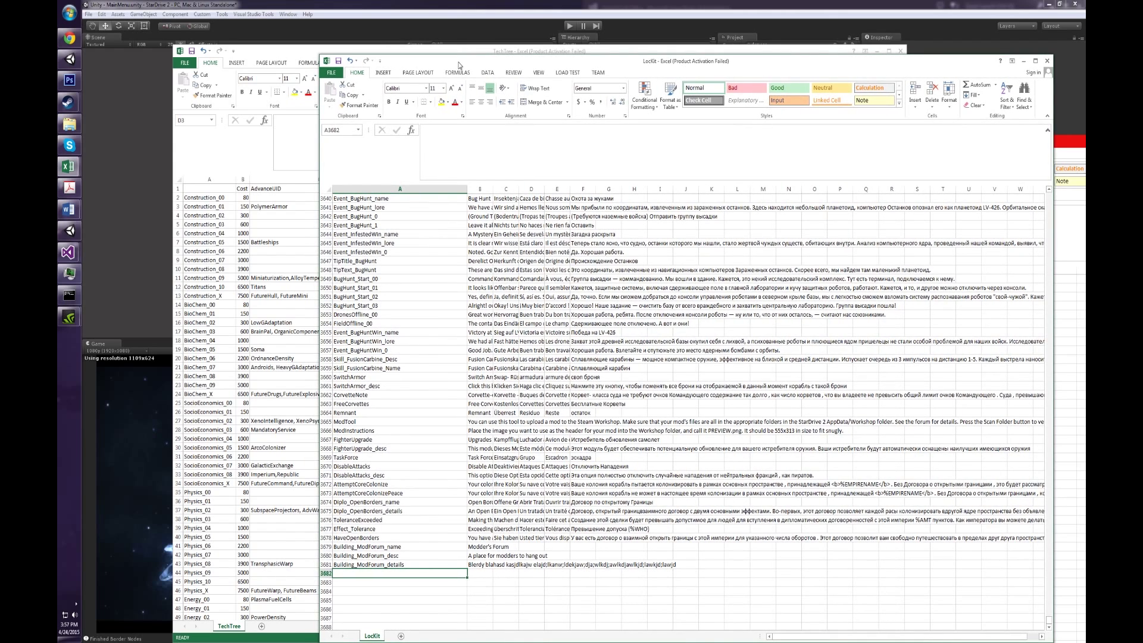
left_click(305, 55)
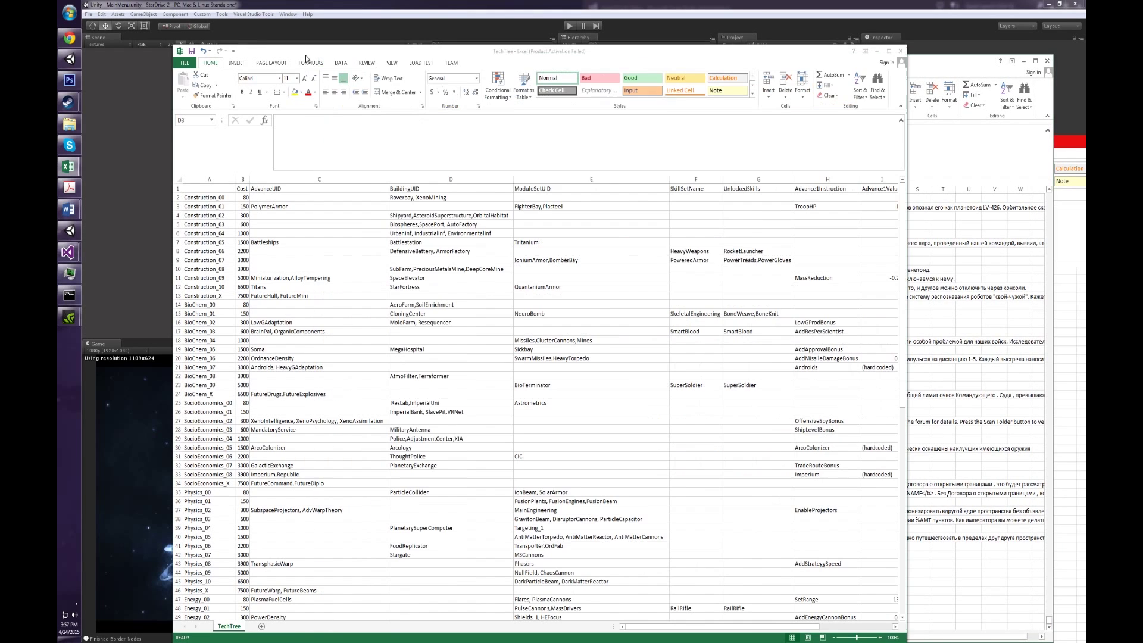
Inspect Construction_01's FighterBay,Plasteel module sets in E3 and shift the TechTree window left
left_click(542, 208)
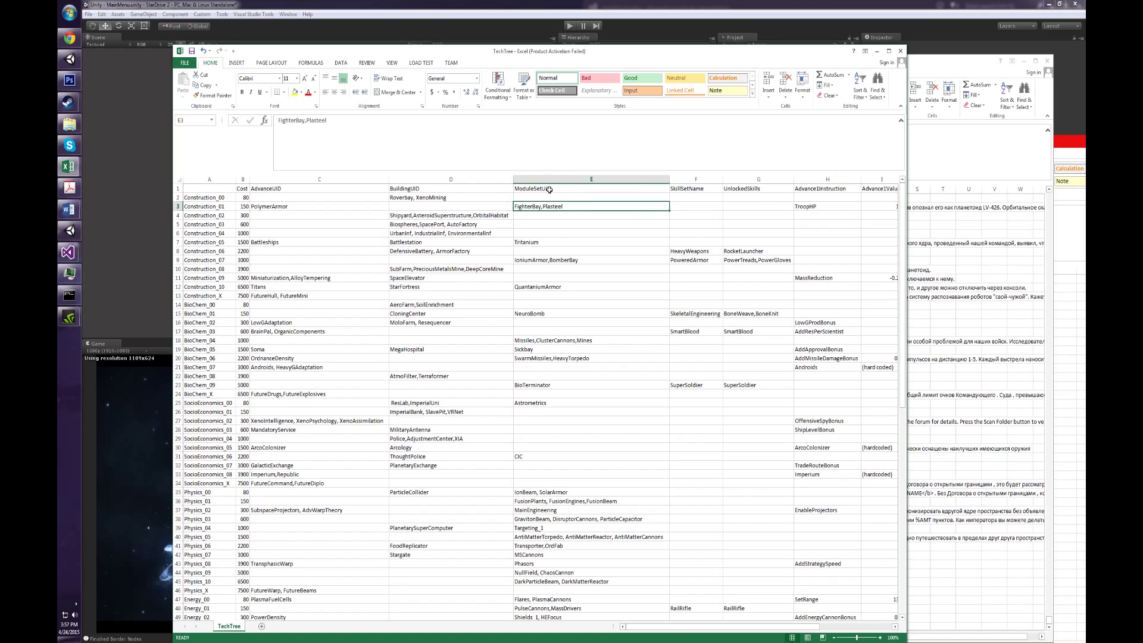
left_click(558, 189)
double_click(573, 208)
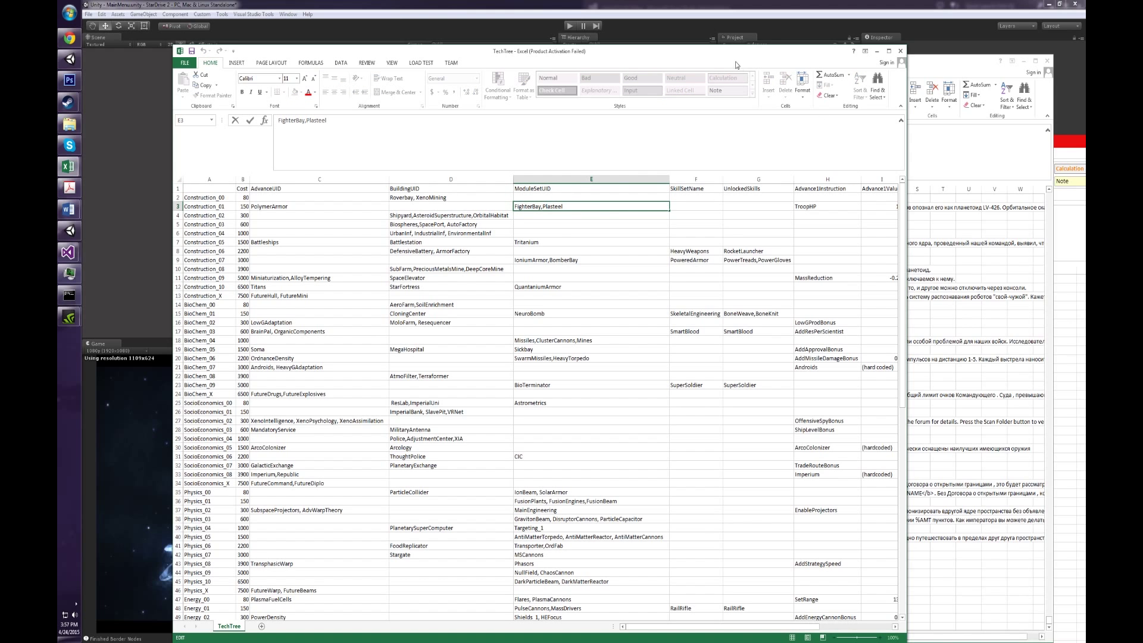
left_click_drag(727, 60, 673, 55)
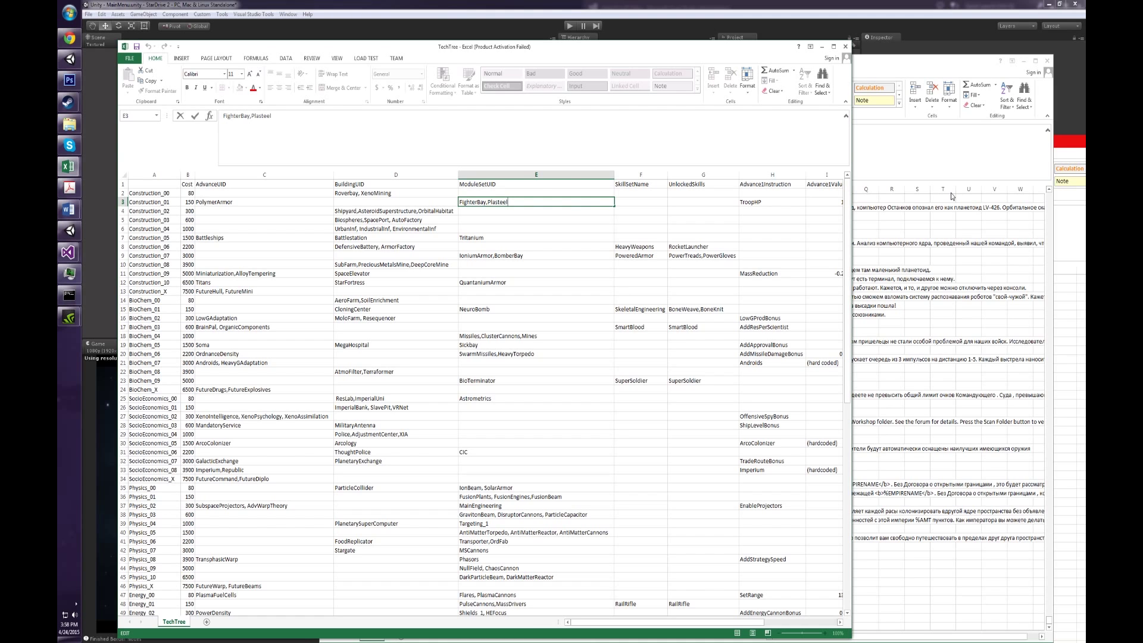
left_click(69, 123)
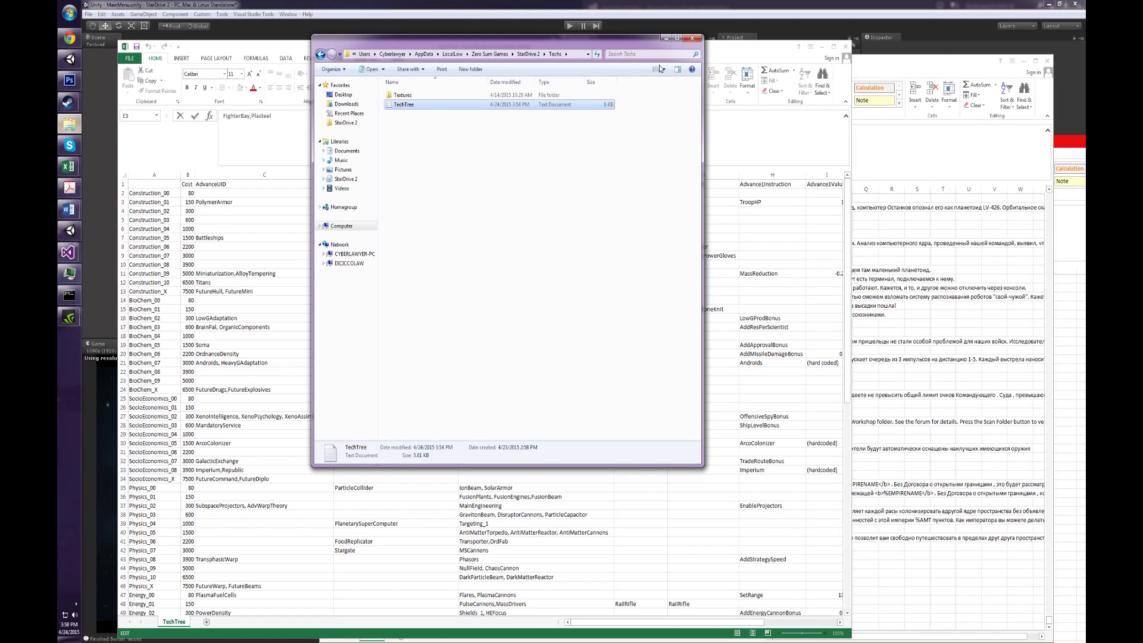
Open Plasteel.xml from StarDrive 2\Modules\Module Sets in Visual Studio, placing the folder window beside it
left_click_drag(529, 43, 749, 163)
left_click(749, 174)
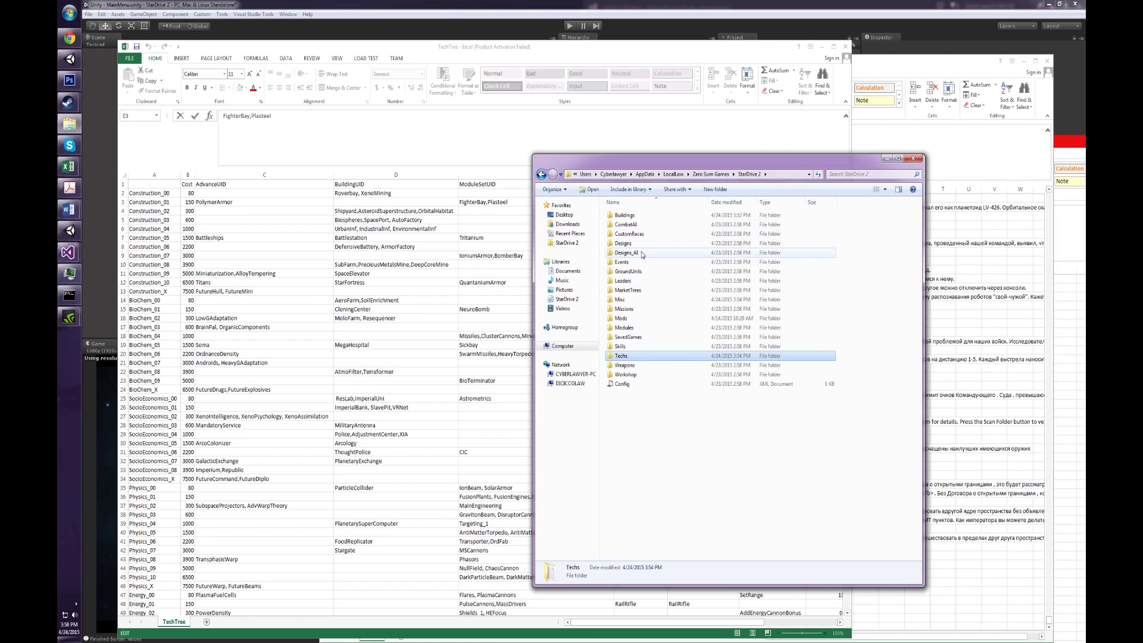
double_click(634, 328)
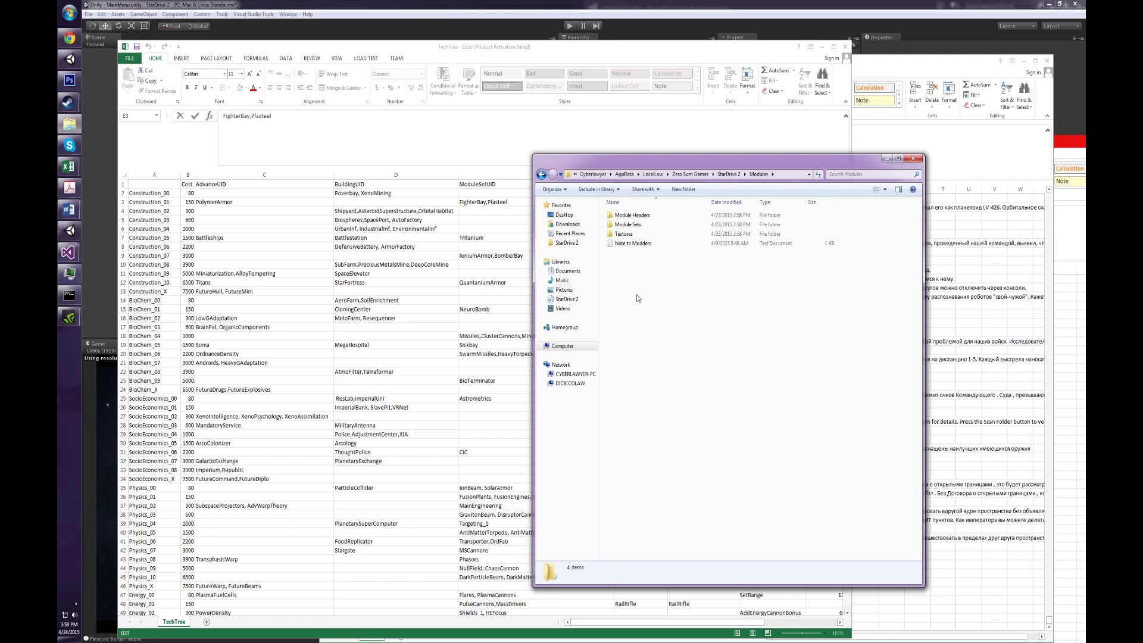
double_click(646, 228)
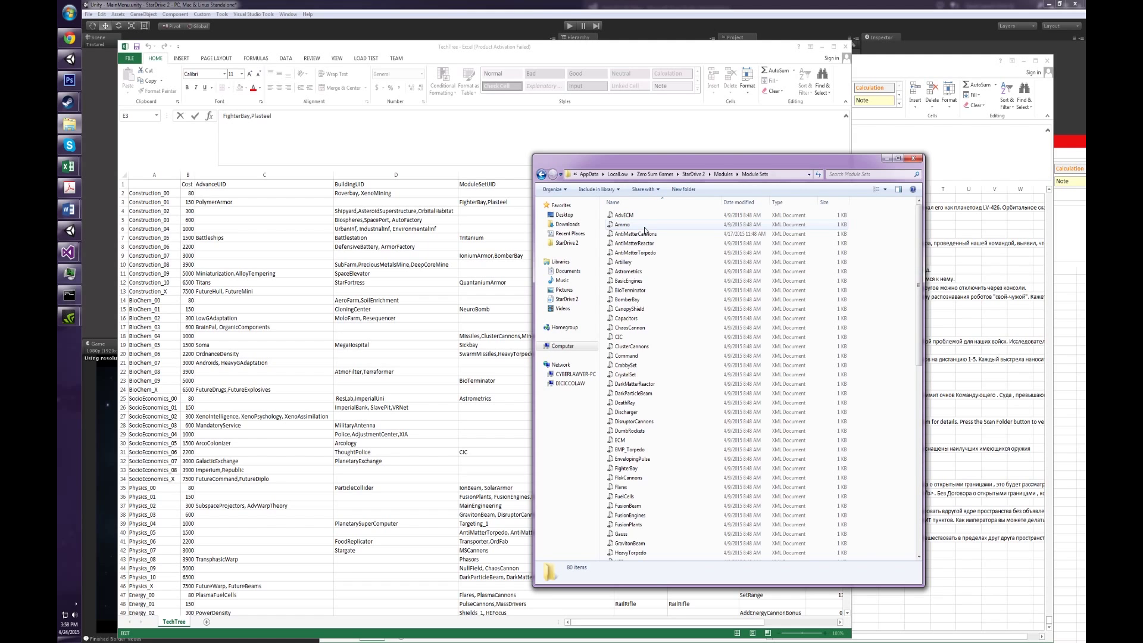
left_click(649, 365)
scroll(650, 365, "down", 3)
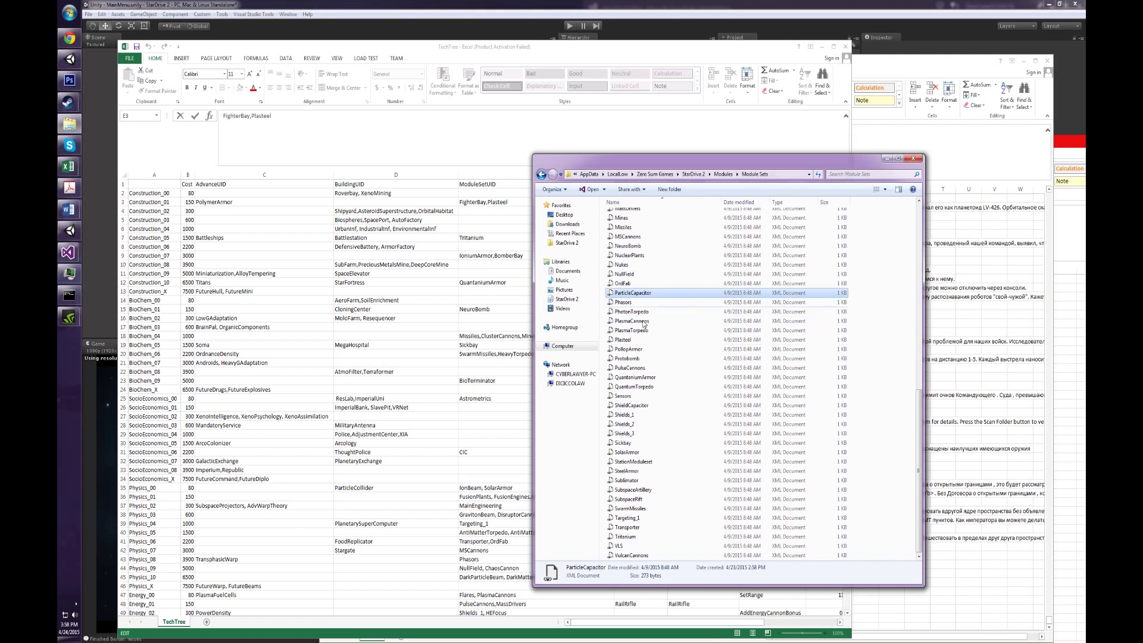
left_click(631, 339)
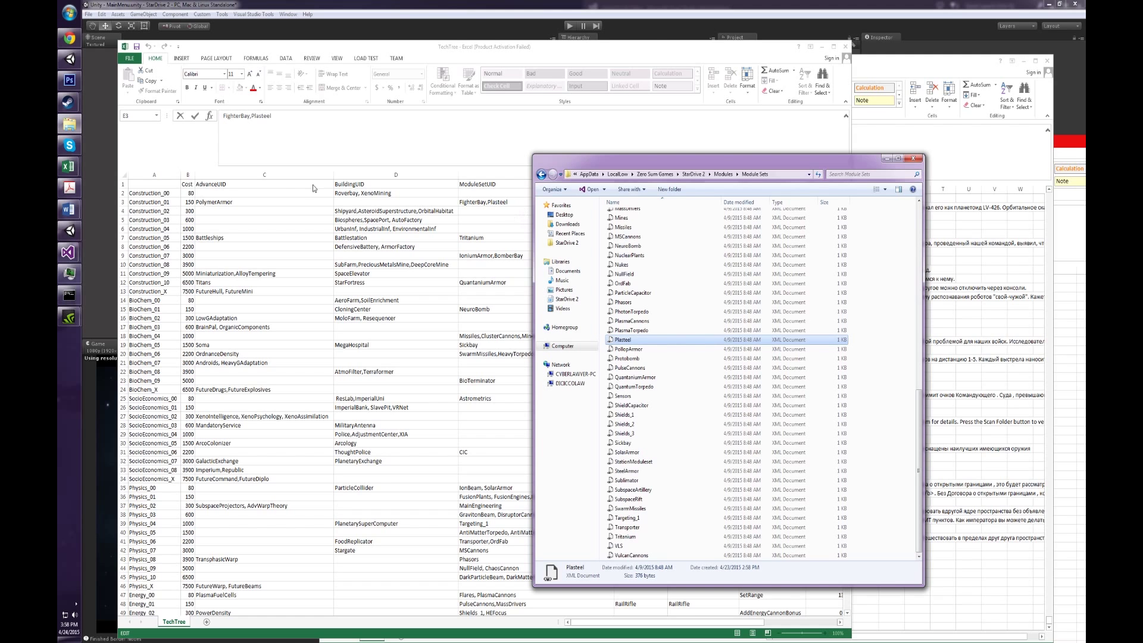
double_click(622, 340)
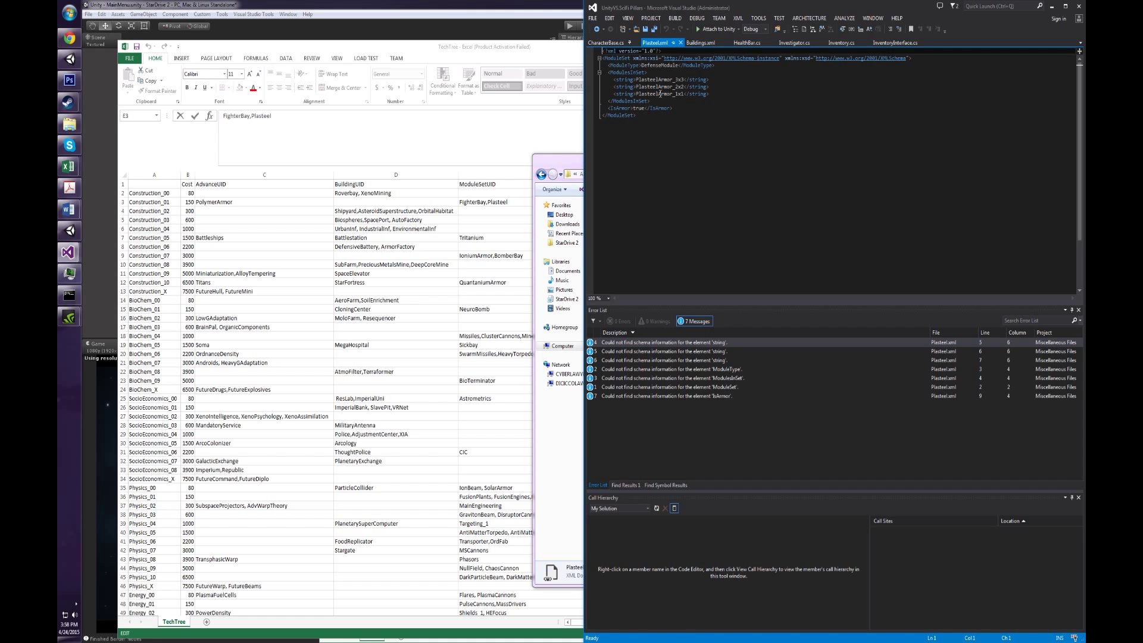
left_click_drag(662, 13, 832, 77)
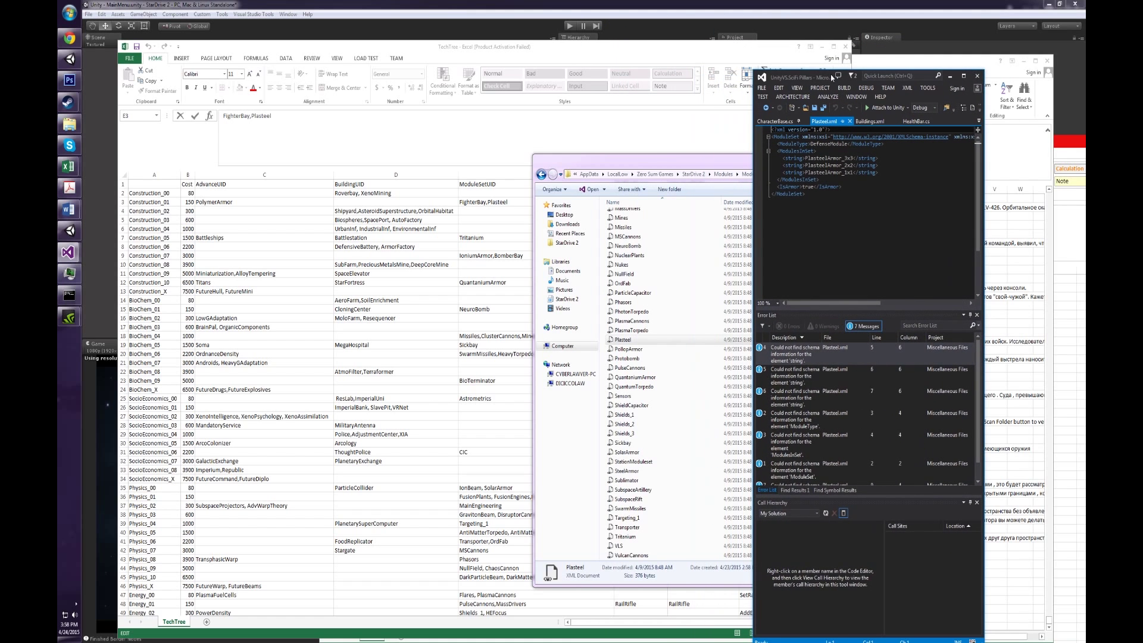
left_click_drag(674, 156, 500, 147)
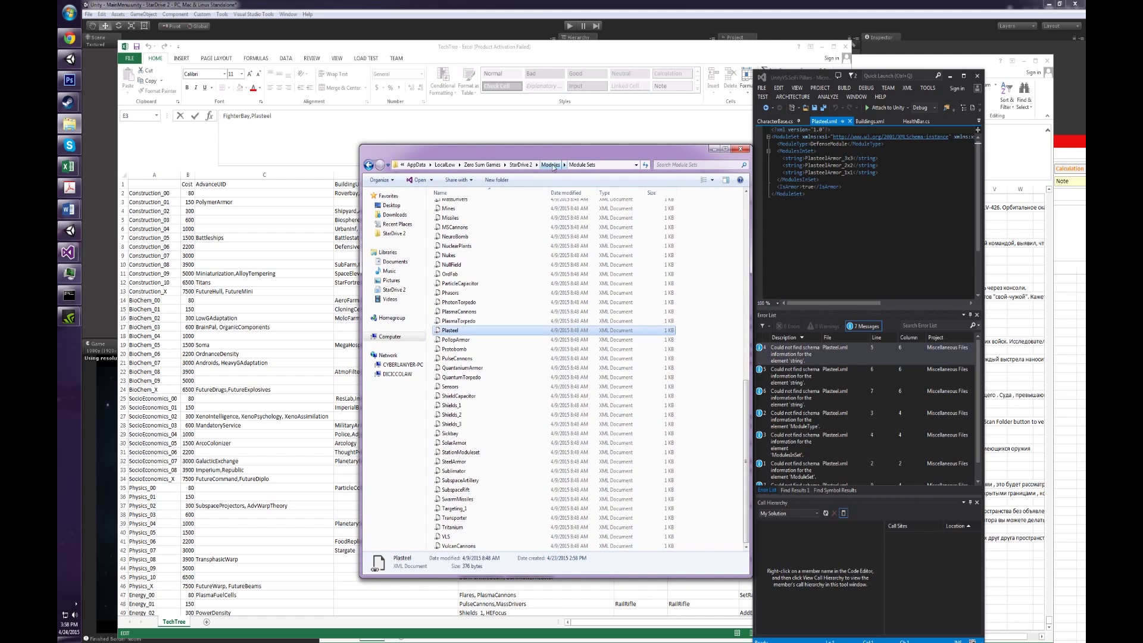
Open the Modules Textures folder and switch it to Details view
left_click(551, 165)
double_click(461, 217)
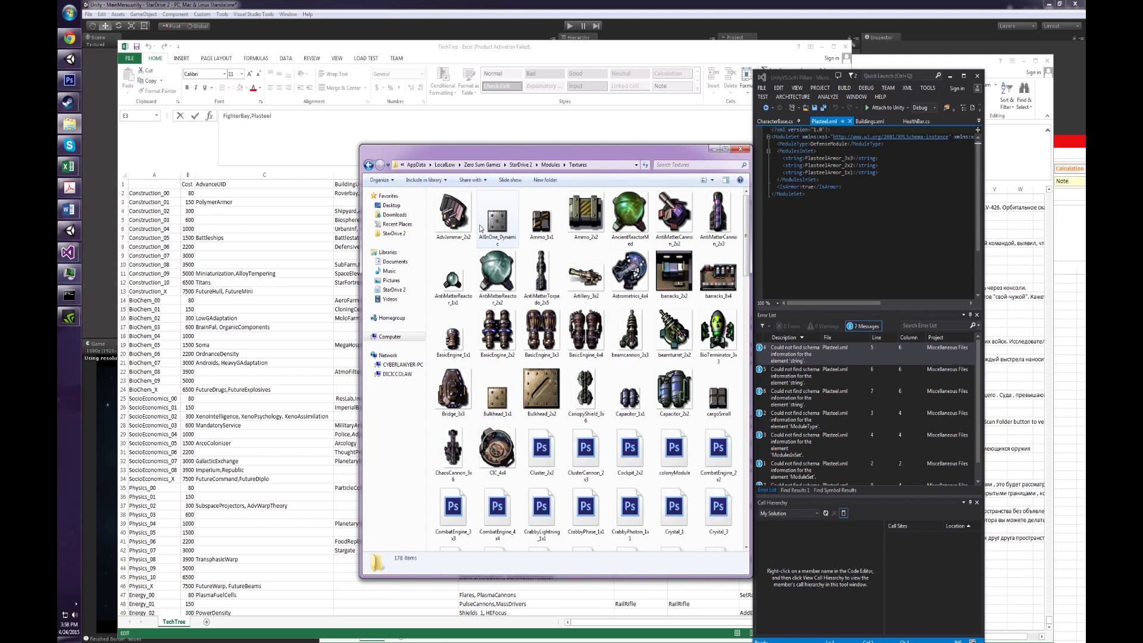
left_click(712, 180)
left_click(736, 239)
Preview the PlasteelArmor_2x2 and PlasteelArmor_3x3 textures, then return to the Modules folder
left_click(498, 347)
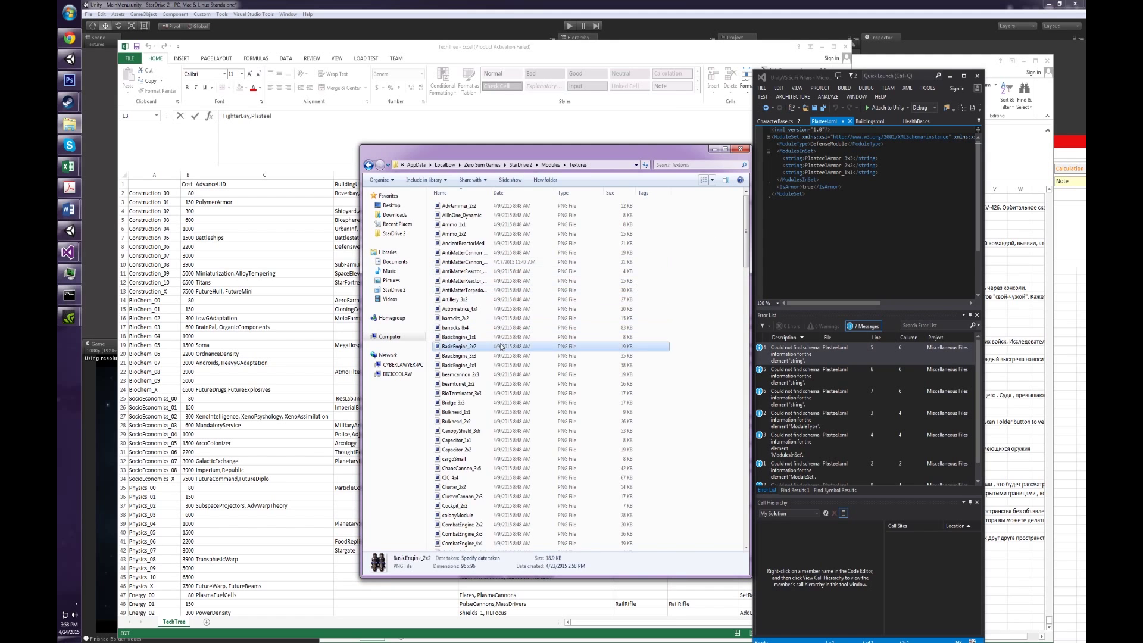
scroll(499, 425, "down", 14)
scroll(500, 425, "down", 10)
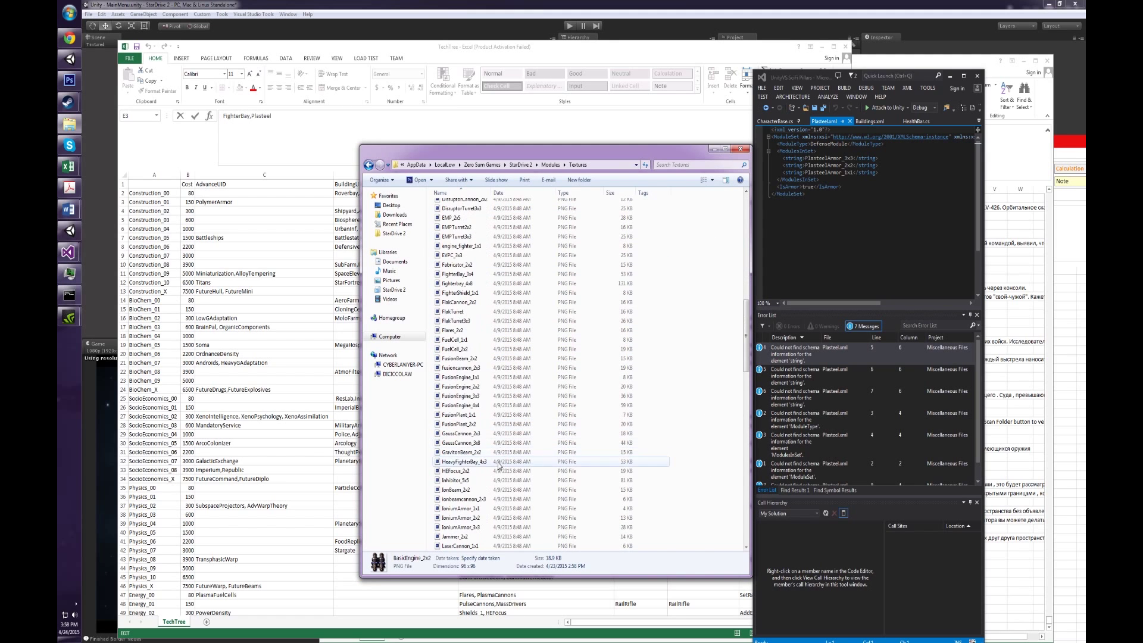
scroll(502, 479, "down", 5)
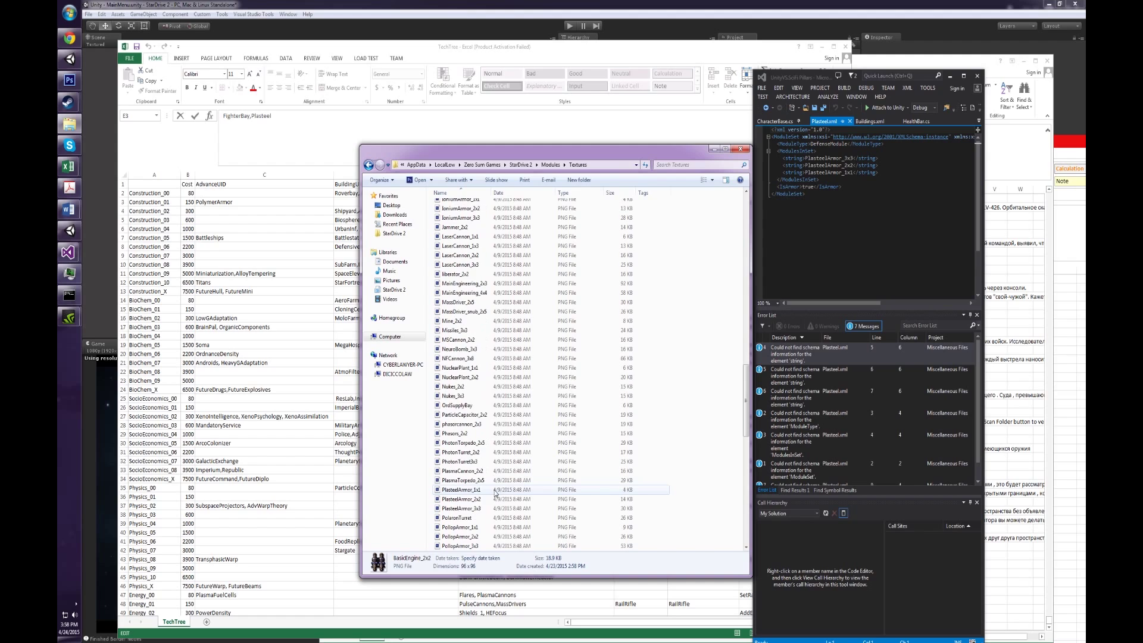
left_click(476, 498)
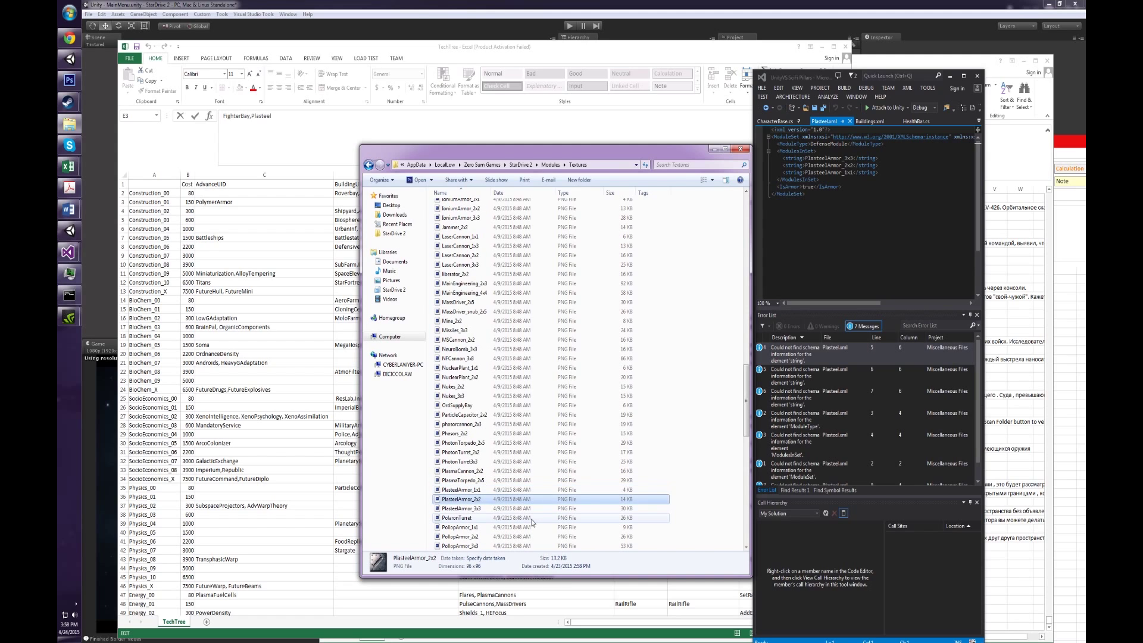
key("Down")
key("Up")
key("Down")
key("Up")
key("Up")
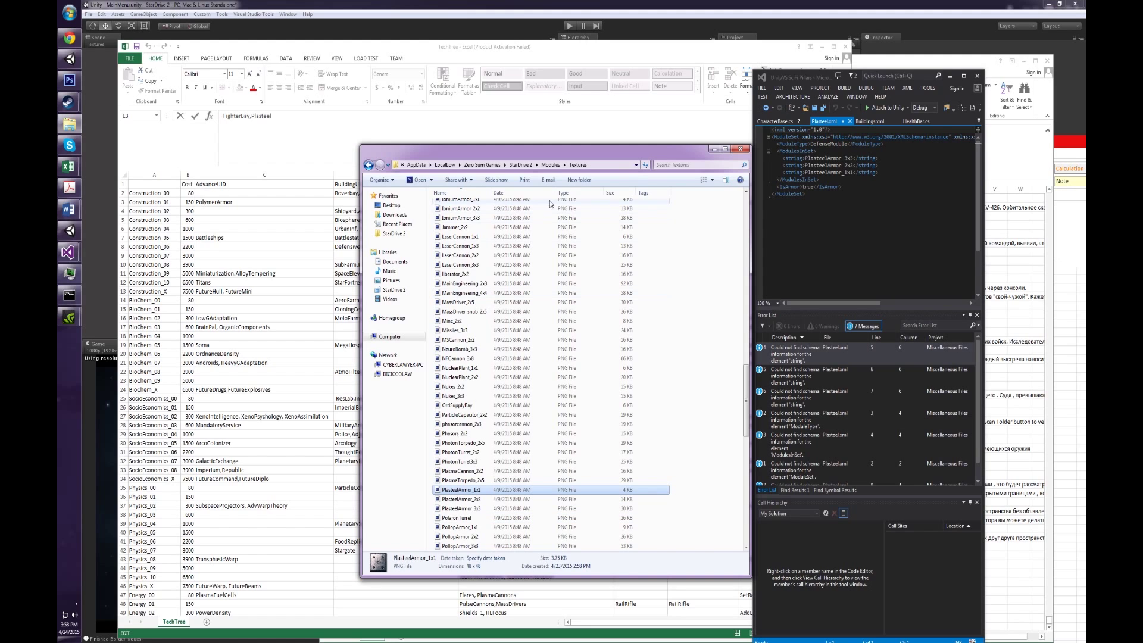
left_click(552, 164)
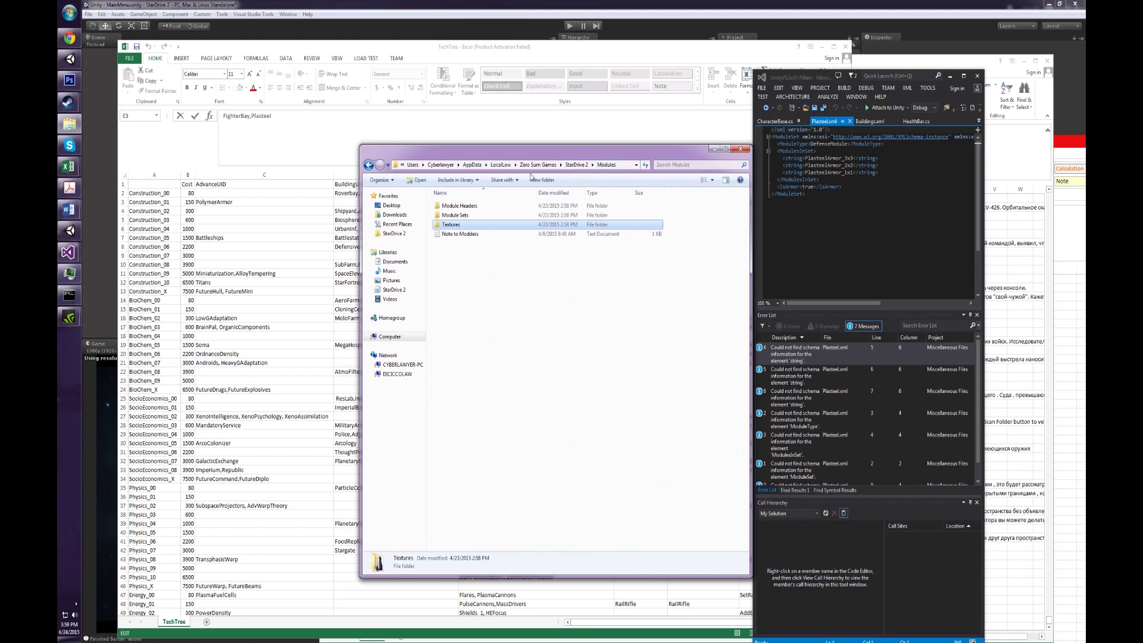
Open PlasteelArmor_1x1.xml from Module Headers in Visual Studio and switch back to LocKit
left_click(447, 208)
double_click(447, 209)
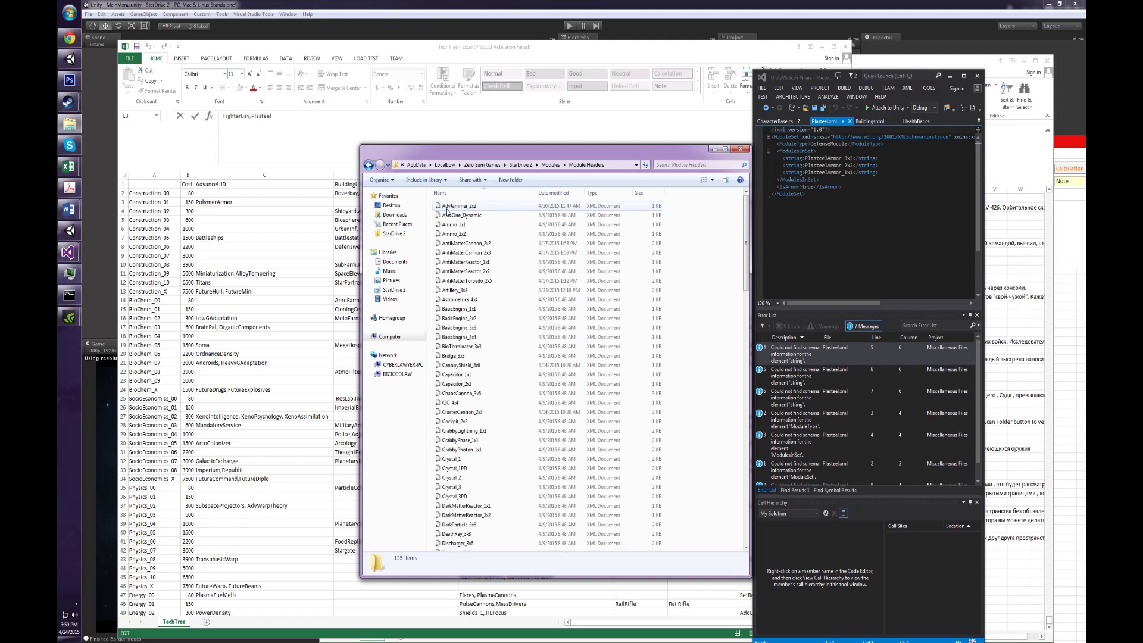
left_click(473, 336)
scroll(473, 338, "down", 5)
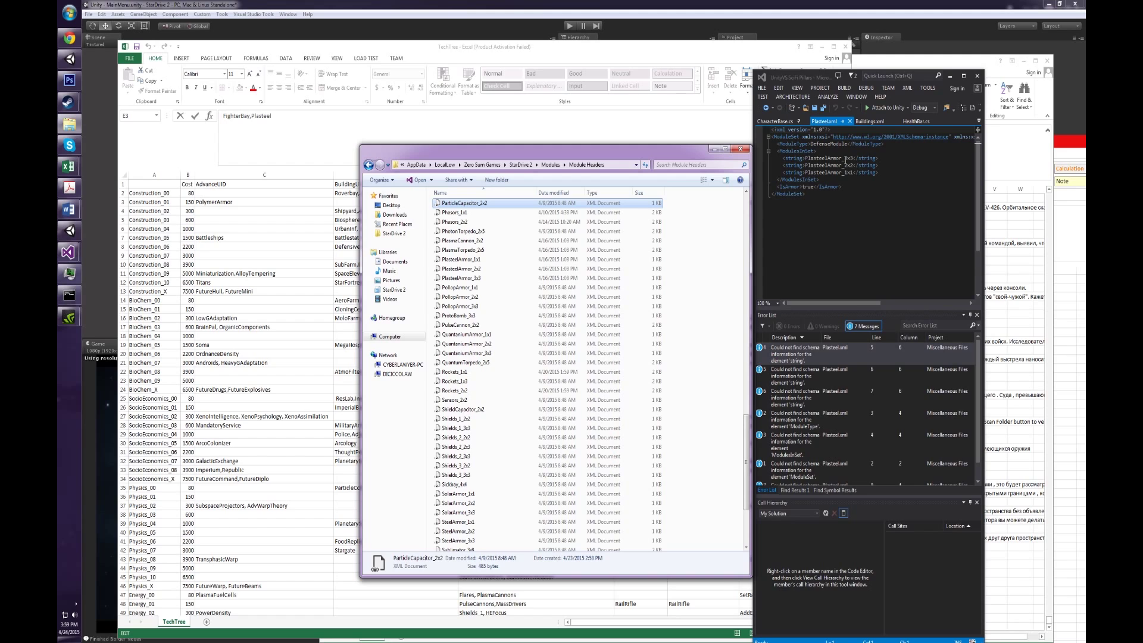
left_click(492, 326)
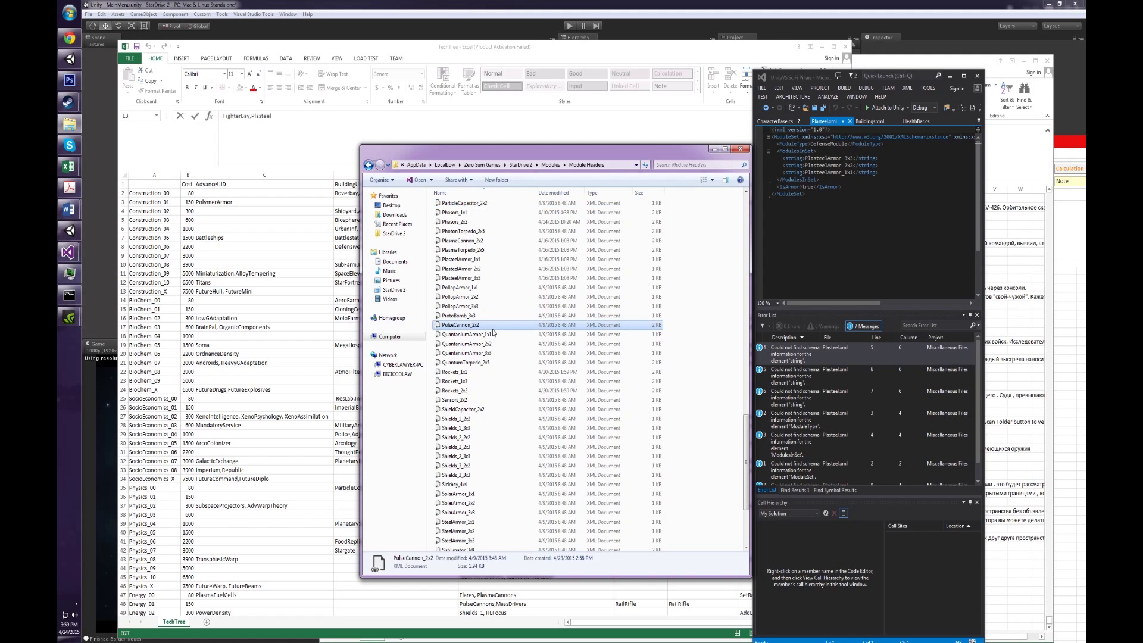
key("Page_Up")
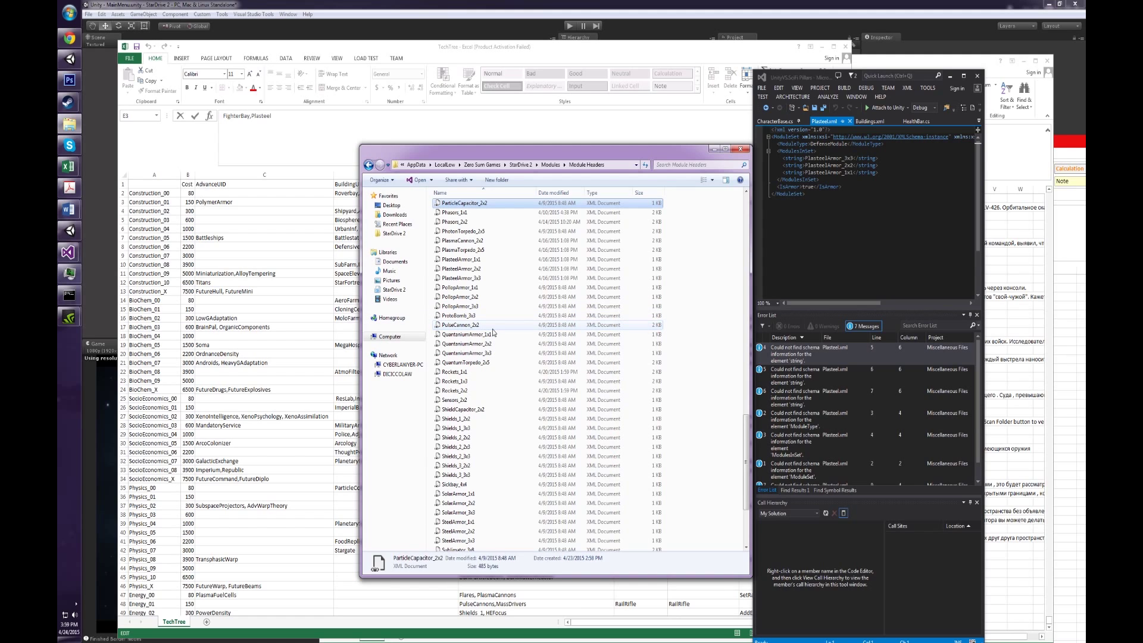
double_click(485, 260)
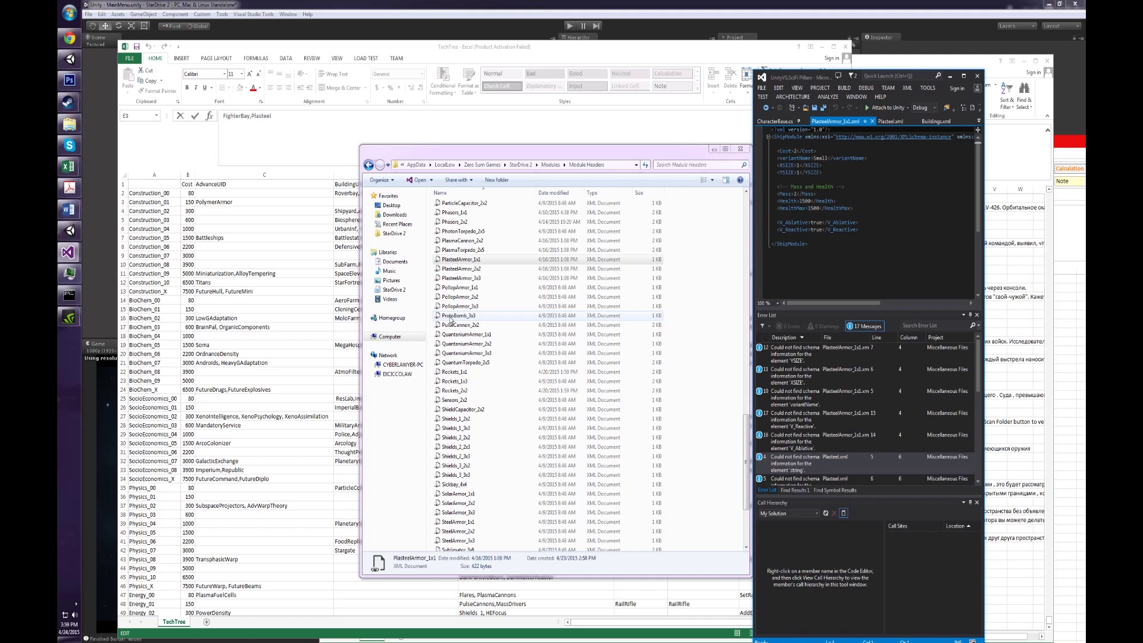
key("alt+Tab")
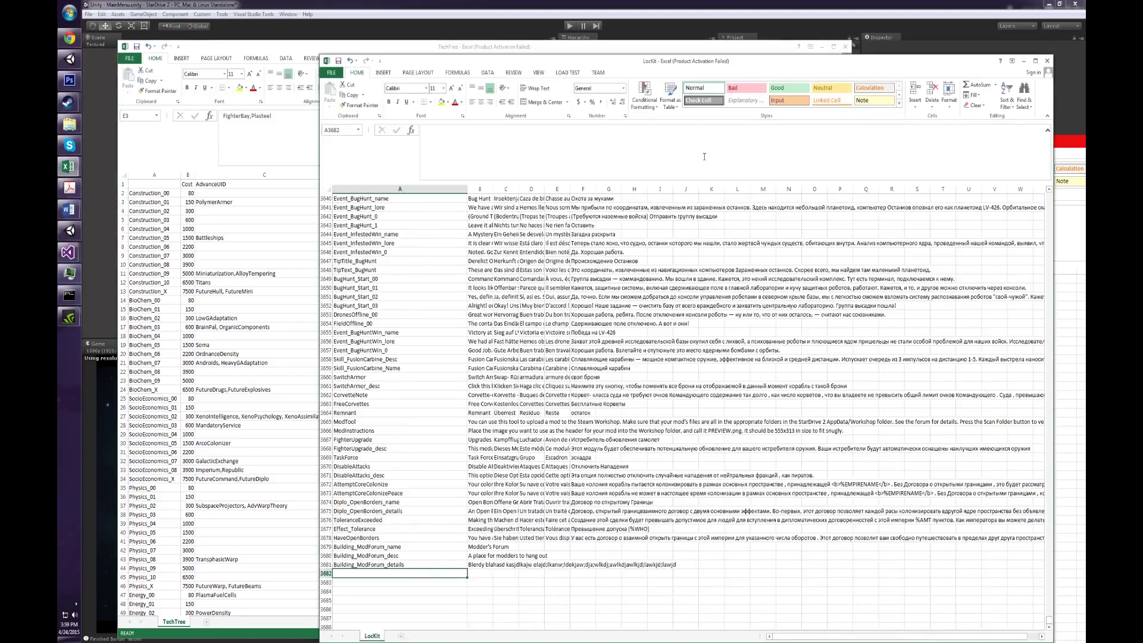
left_click_drag(1049, 620, 1023, 327)
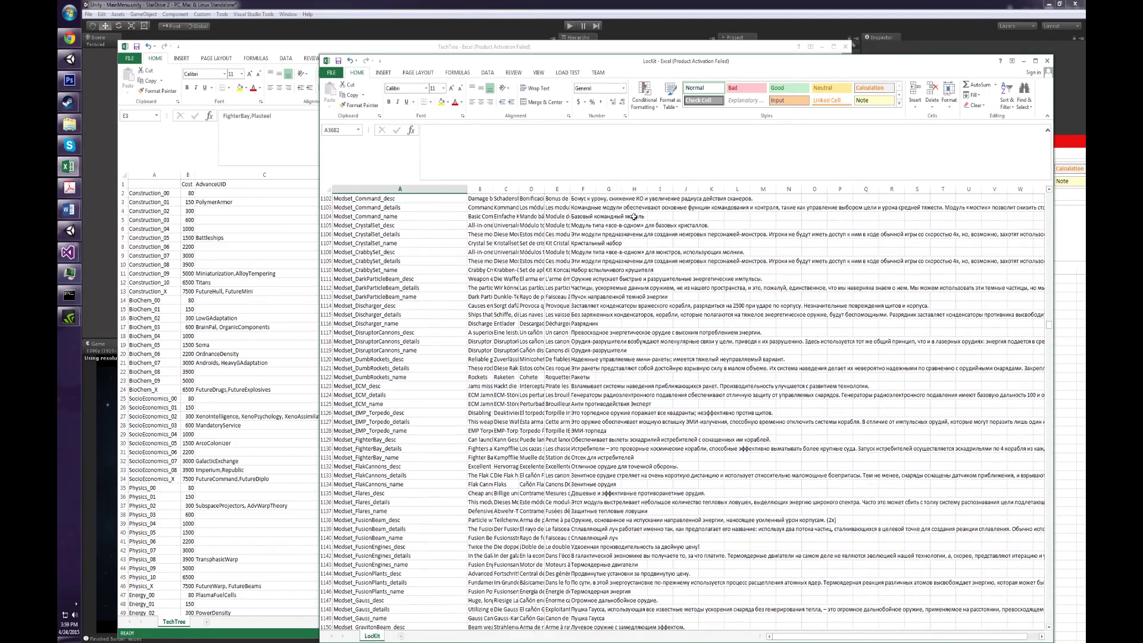
Scroll LocKit down to the Modset_Plasteel rows and inspect the Modset_Plasteel_desc key
left_click(399, 332)
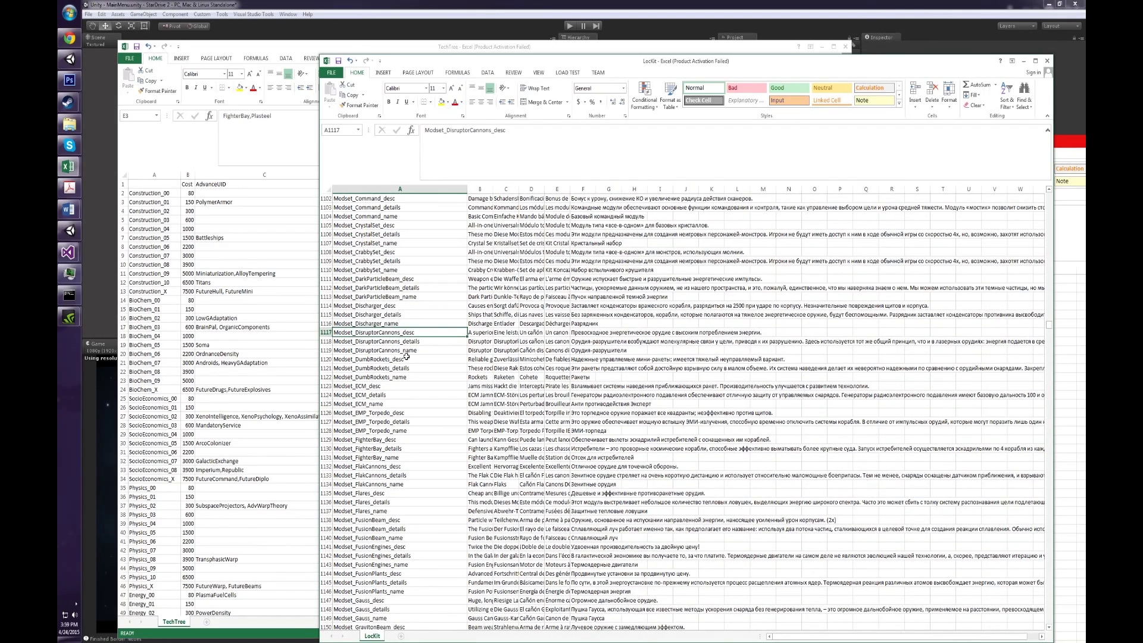
scroll(407, 398, "down", 16)
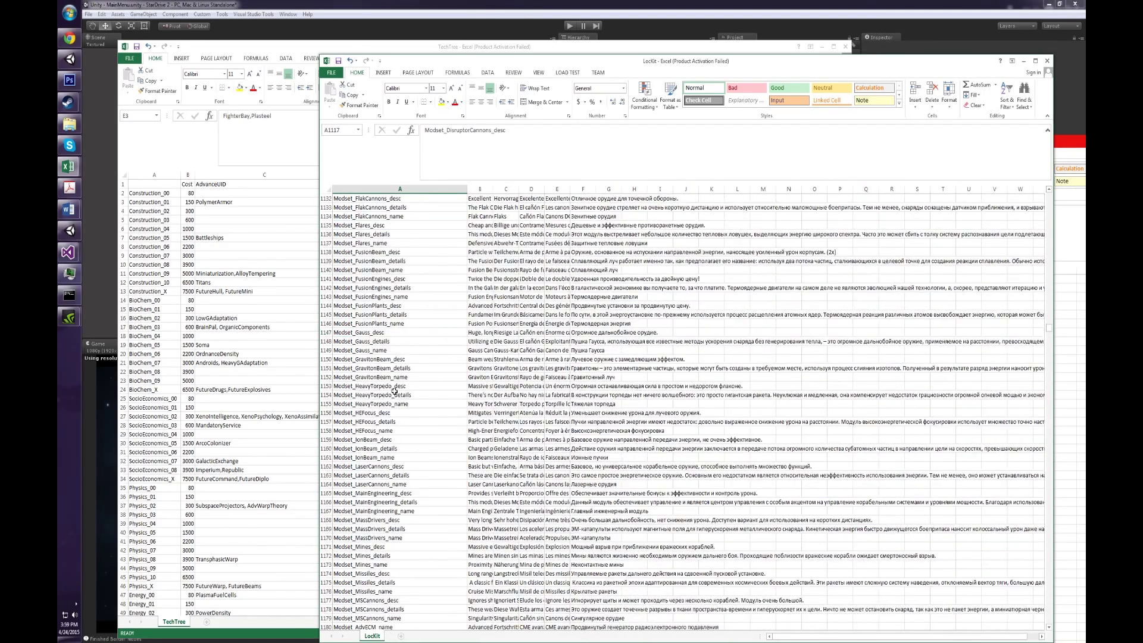
scroll(397, 426, "down", 4)
scroll(402, 466, "down", 5)
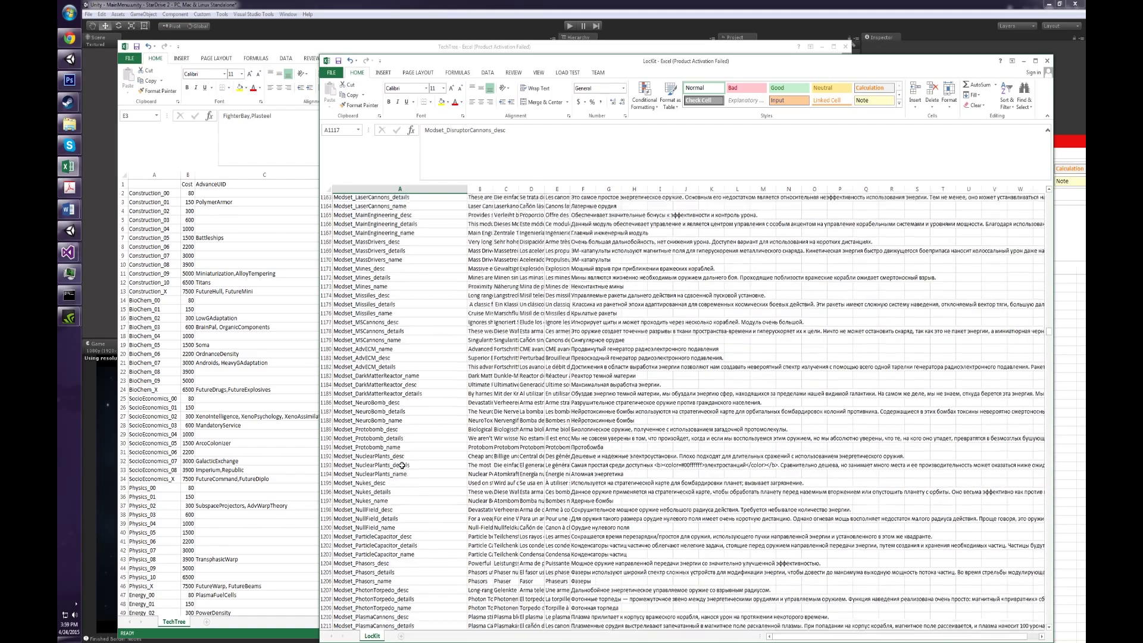
scroll(406, 478, "down", 2)
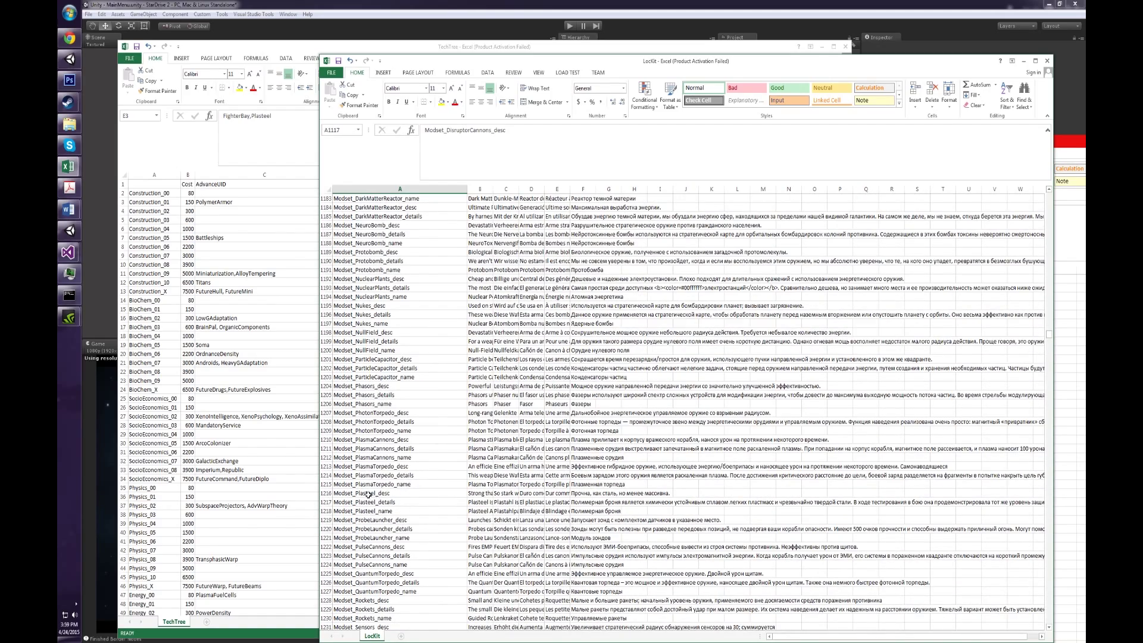
left_click(369, 493)
double_click(359, 494)
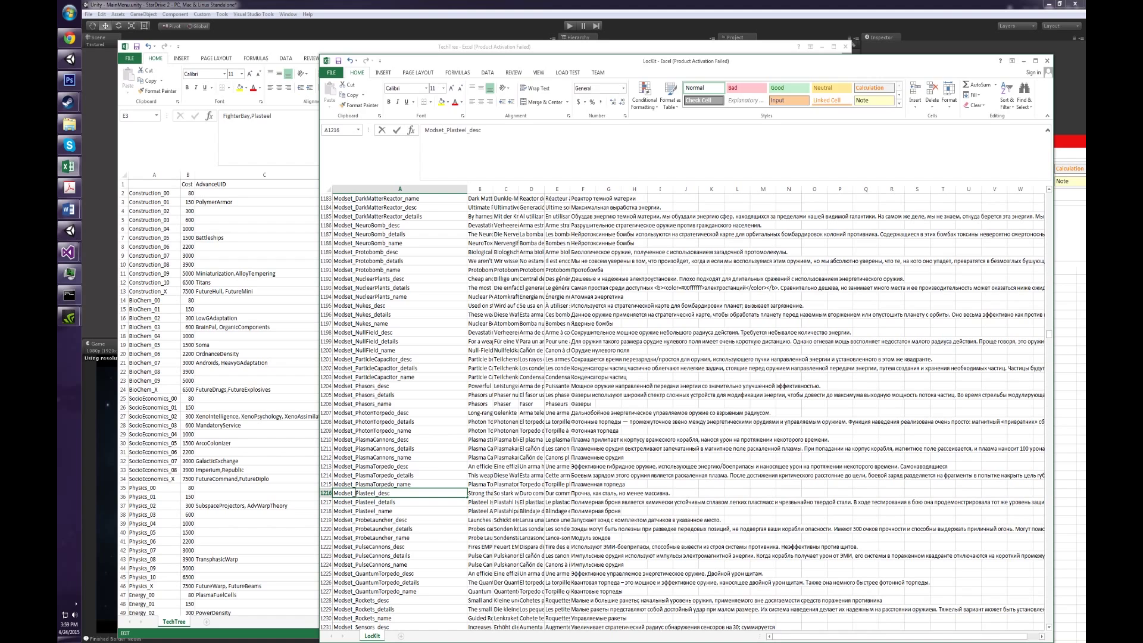
left_click_drag(373, 493, 326, 493)
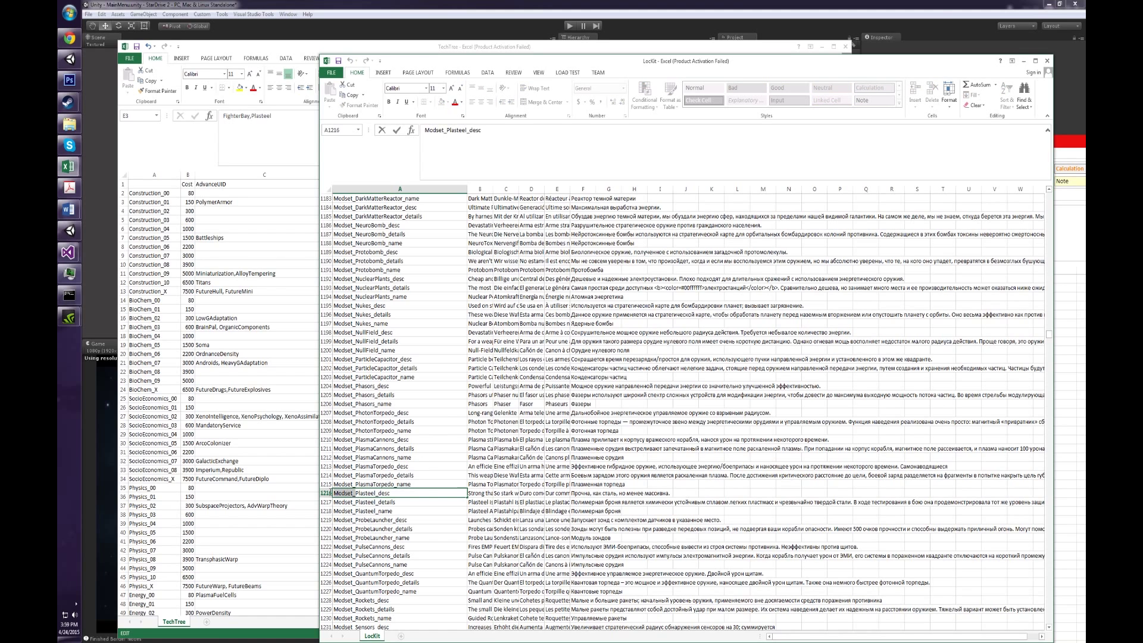
key("Escape")
Check the Plasteel details key and the Plasteel Armor display name
double_click(358, 494)
left_click_drag(356, 494, 376, 493)
left_click(378, 493)
left_click(391, 502)
left_click(395, 511)
left_click(485, 510)
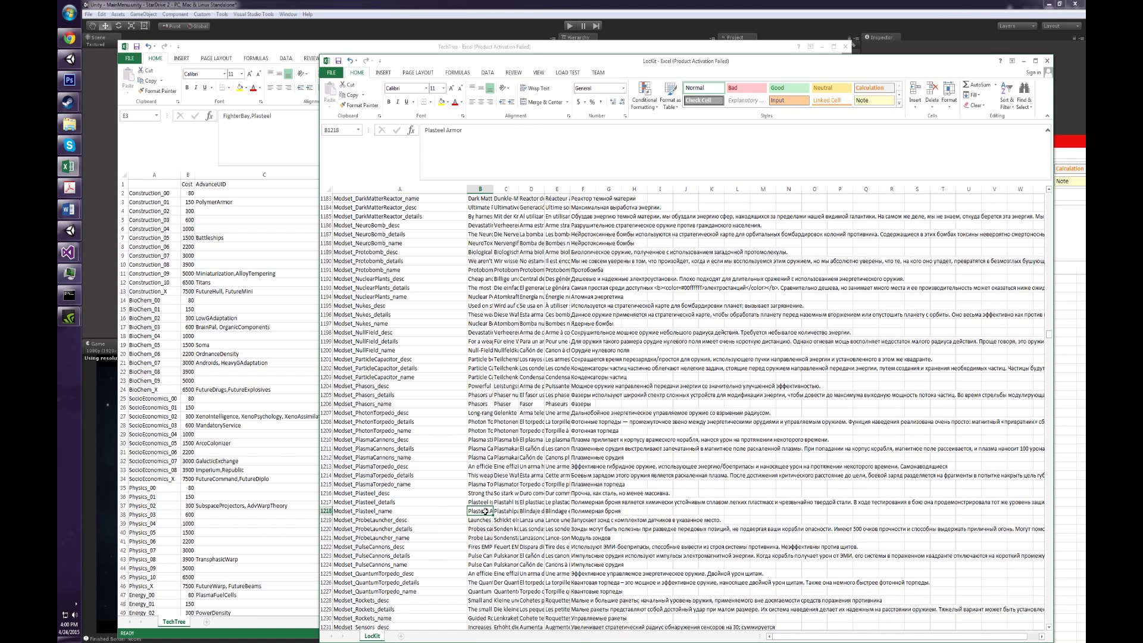
Change the Plasteel short description to 'Stronger than steel and less massive'
left_click(483, 493)
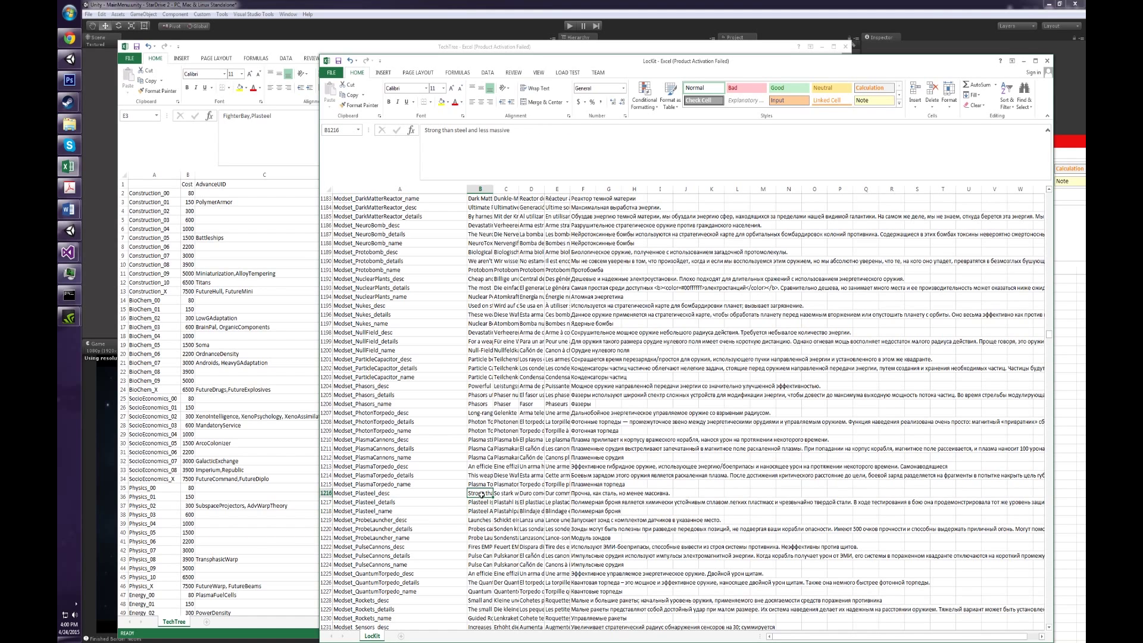
left_click(445, 131)
type("er")
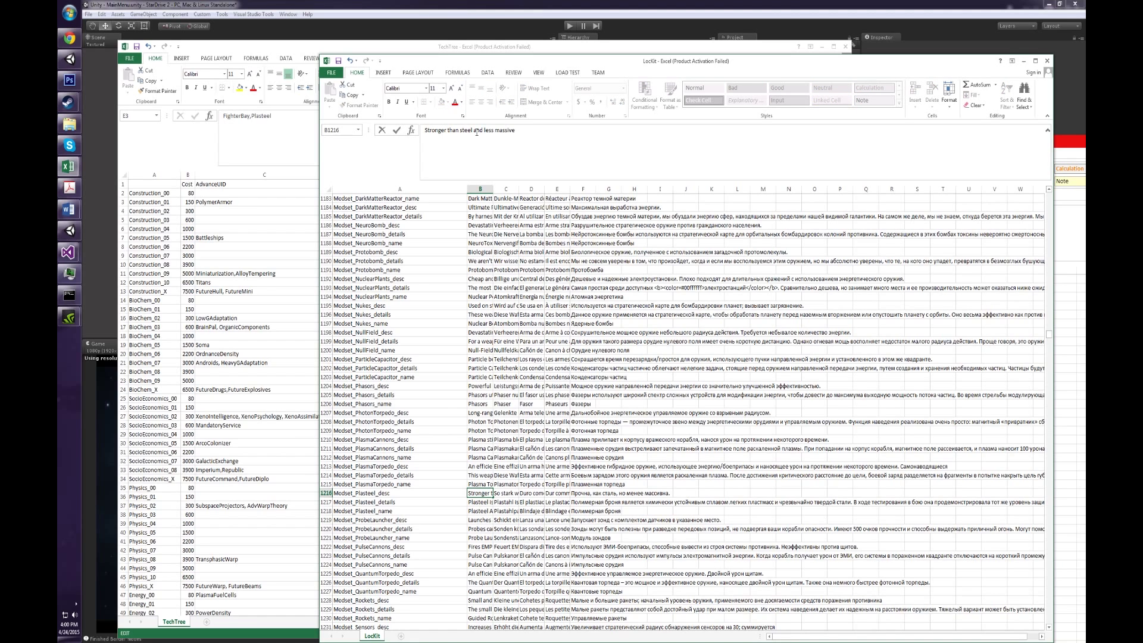
key("Return")
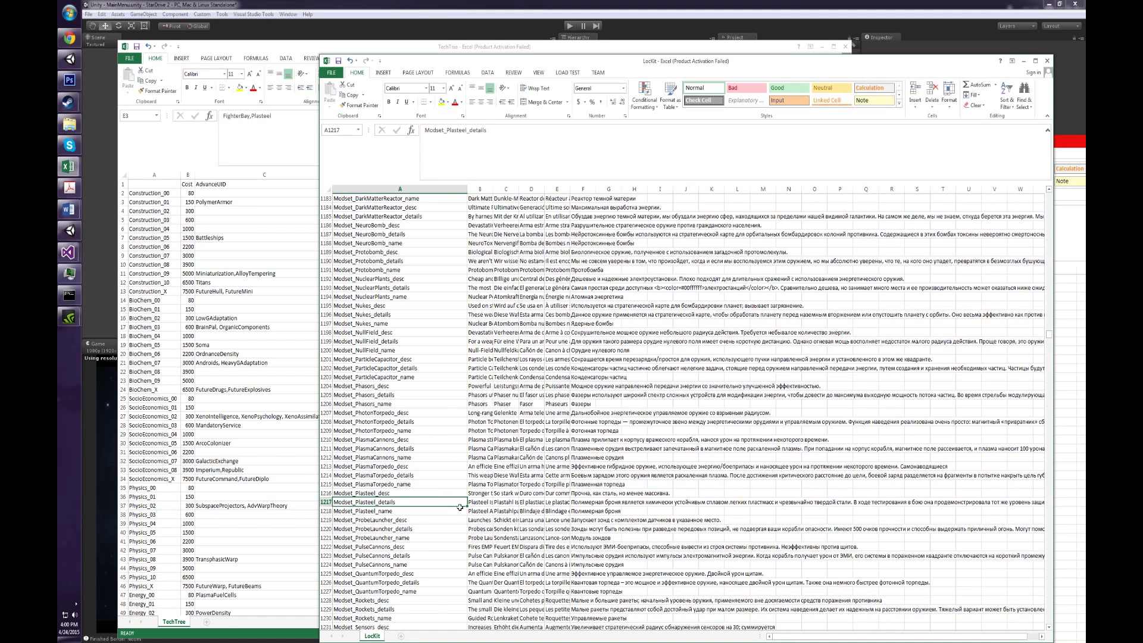
left_click(470, 510)
left_click(471, 503)
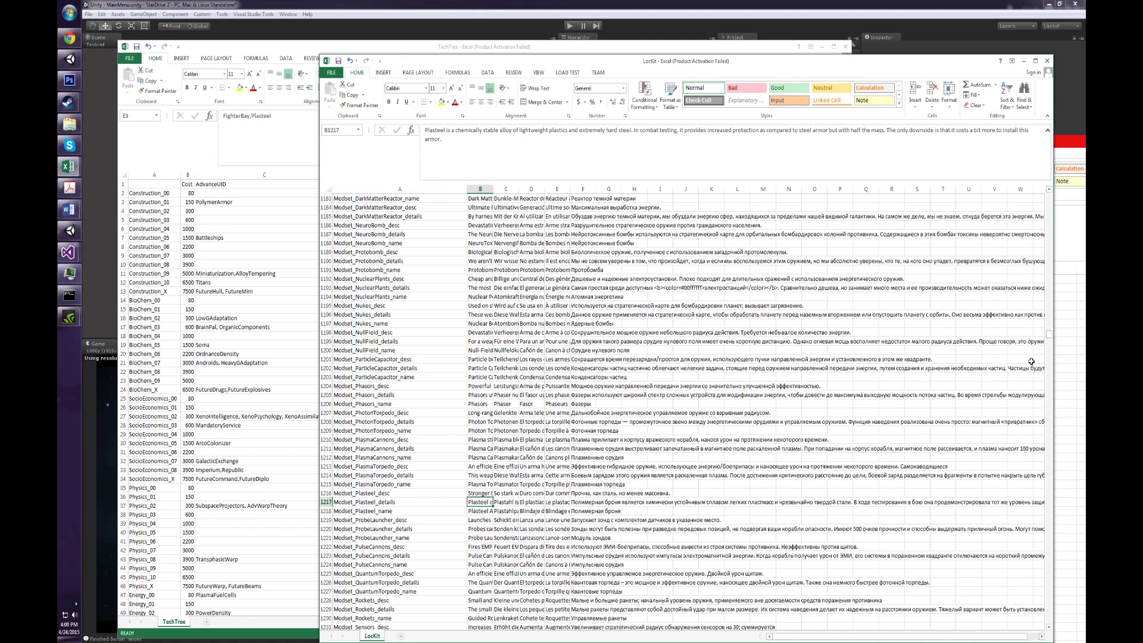
left_click(1047, 60)
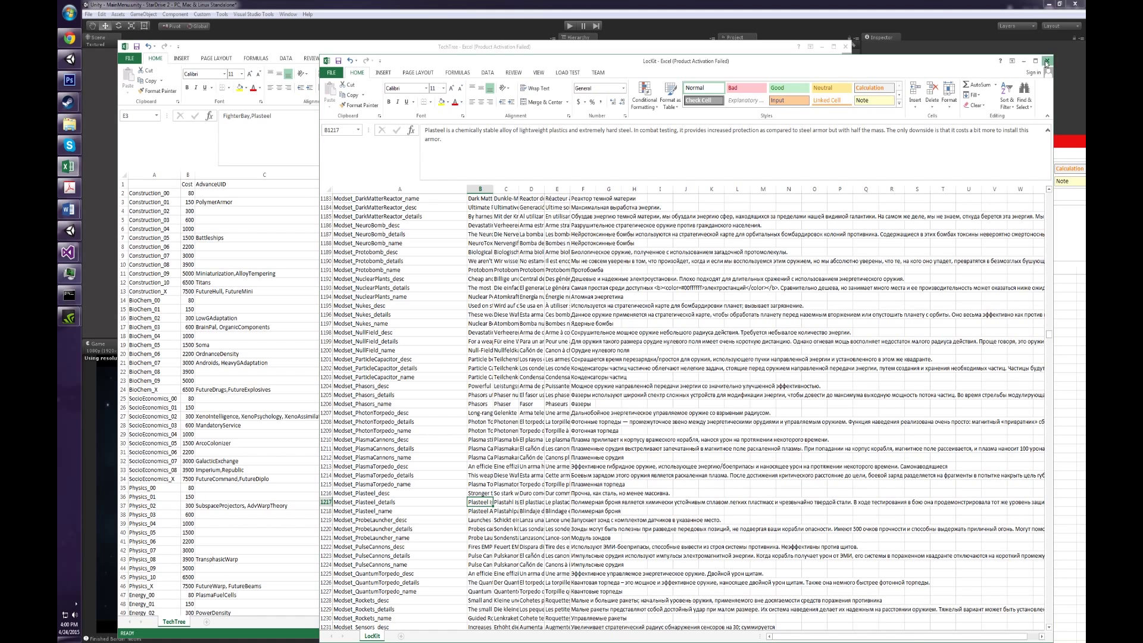
Discard LocKit's changes, recheck E3's FighterBay,Plasteel entry, and move SkillData out of the way
left_click(583, 335)
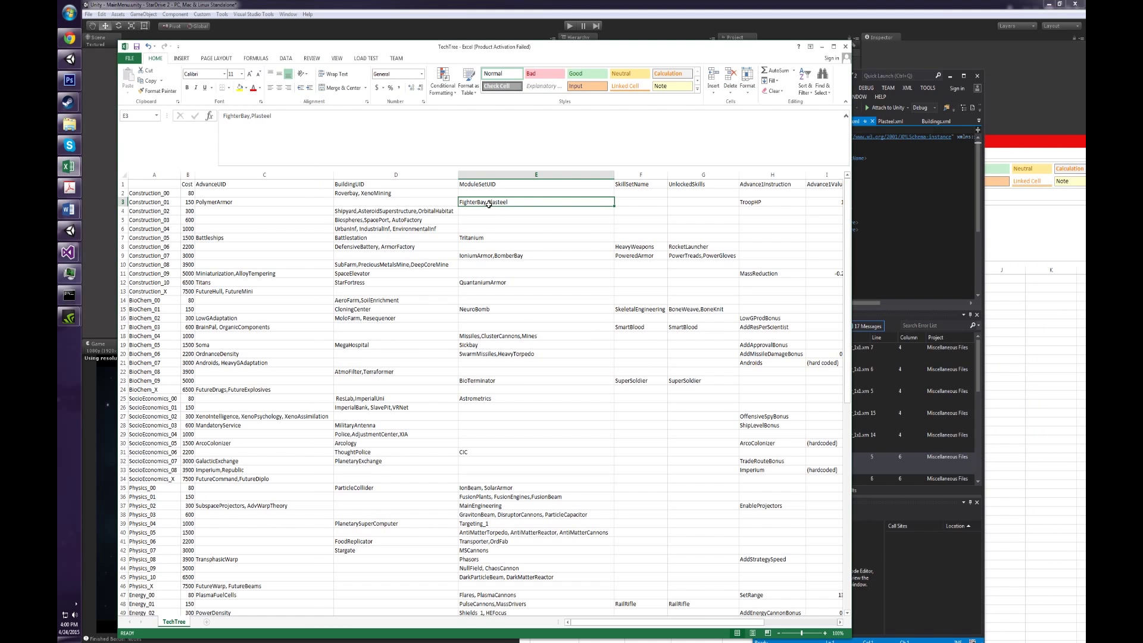
double_click(491, 204)
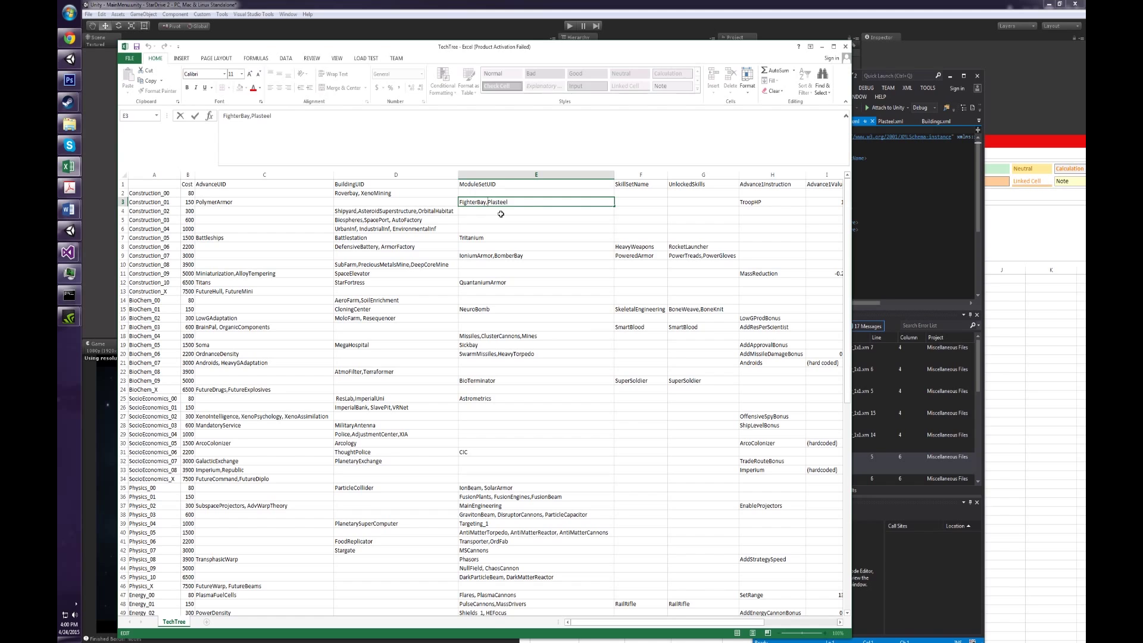
left_click(500, 214)
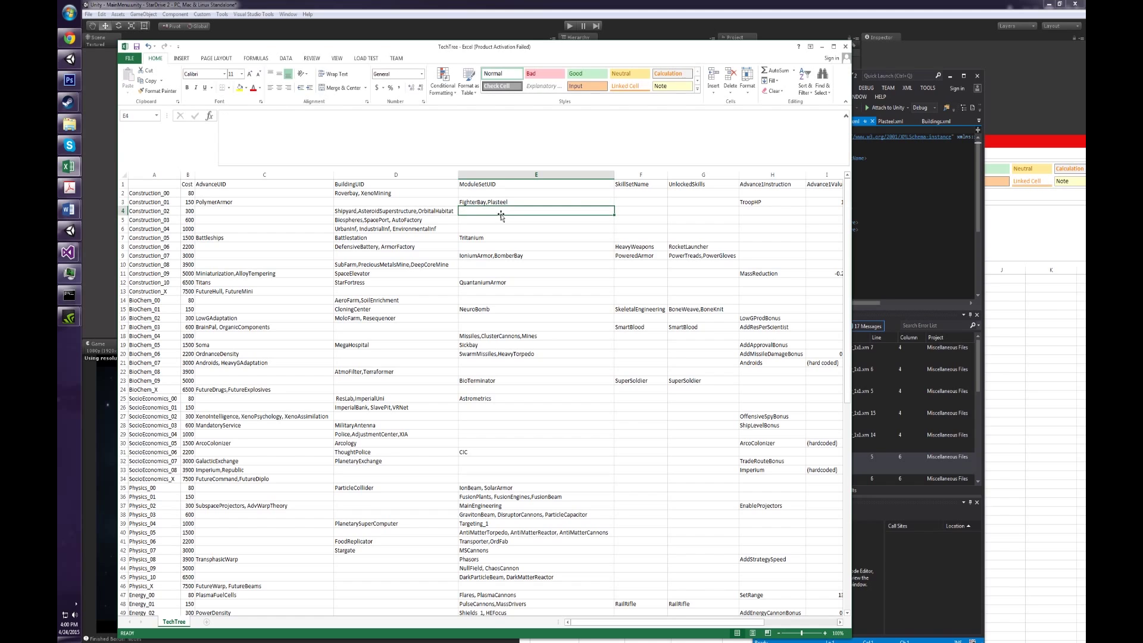
left_click(1000, 243)
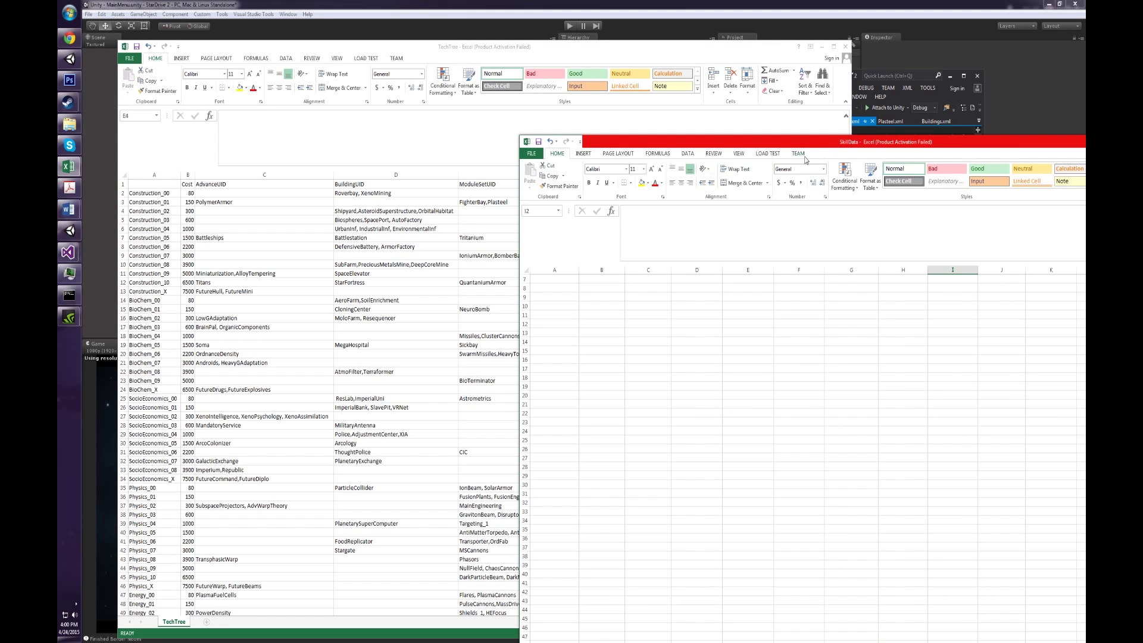
left_click_drag(744, 143, 792, 176)
left_click(69, 123)
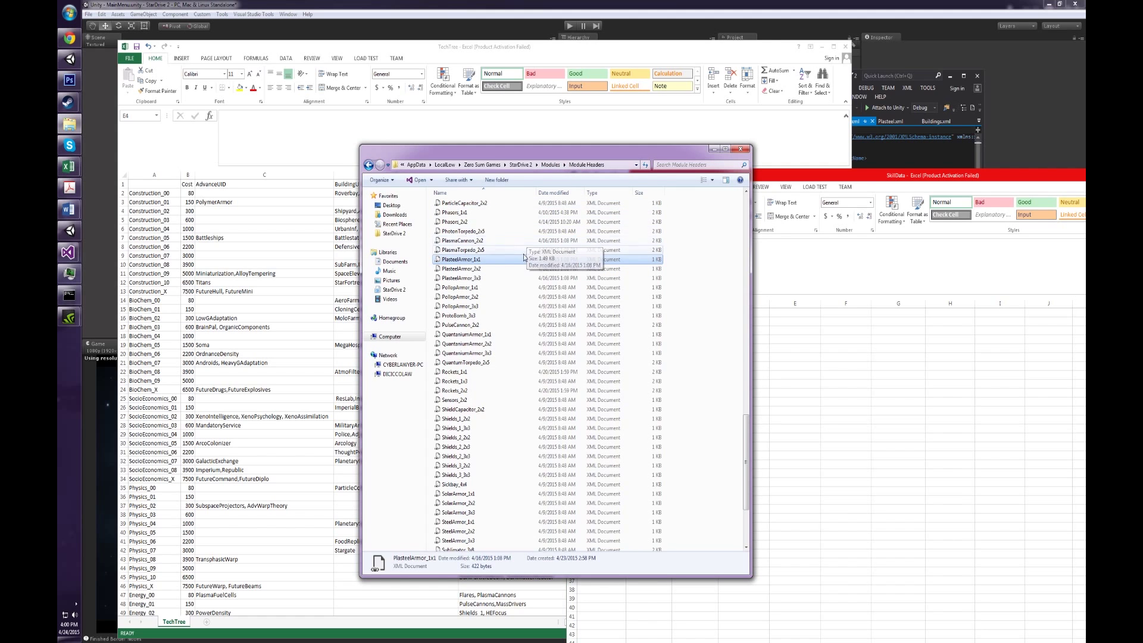
Browse Module Sets and Textures, widening the Textures Name column, ending back in Modules
left_click(551, 165)
double_click(503, 215)
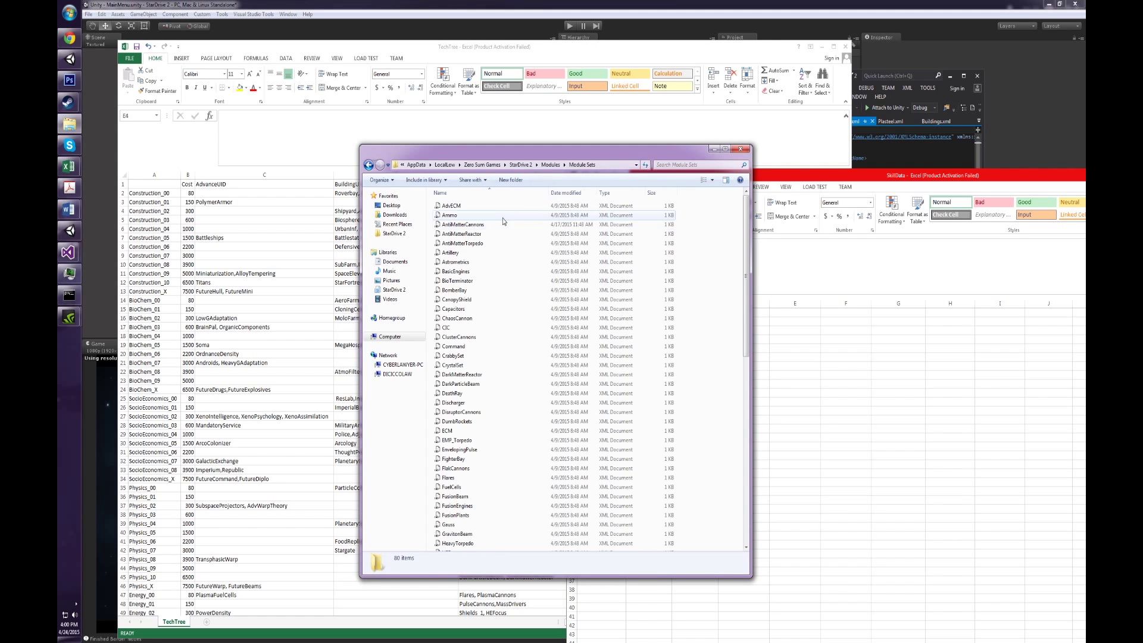
left_click_drag(536, 149, 701, 167)
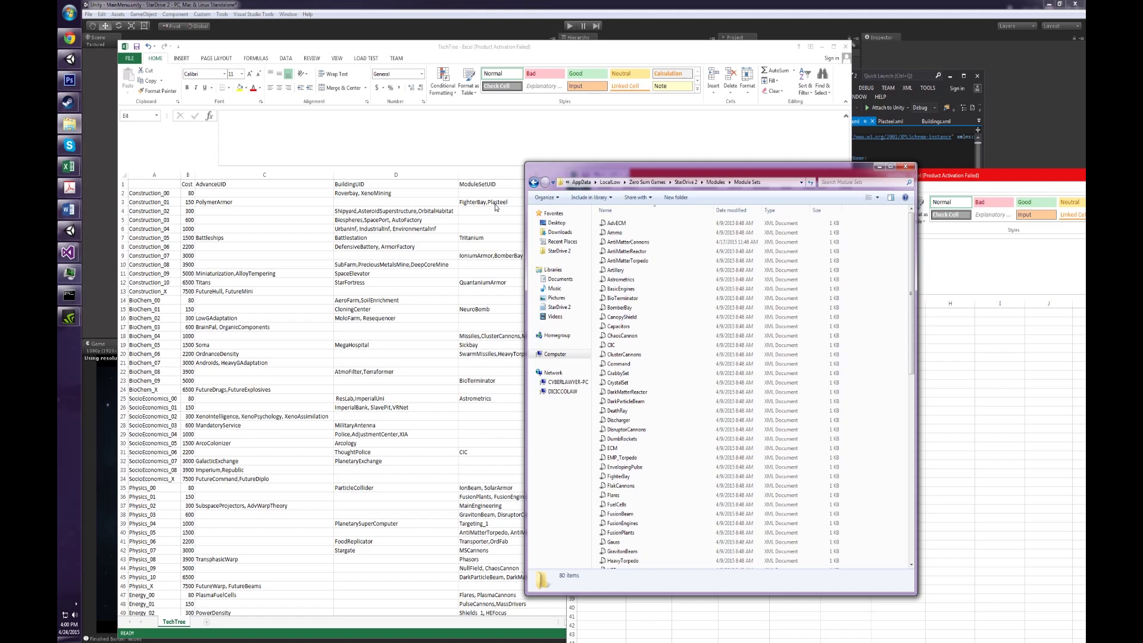
left_click(716, 182)
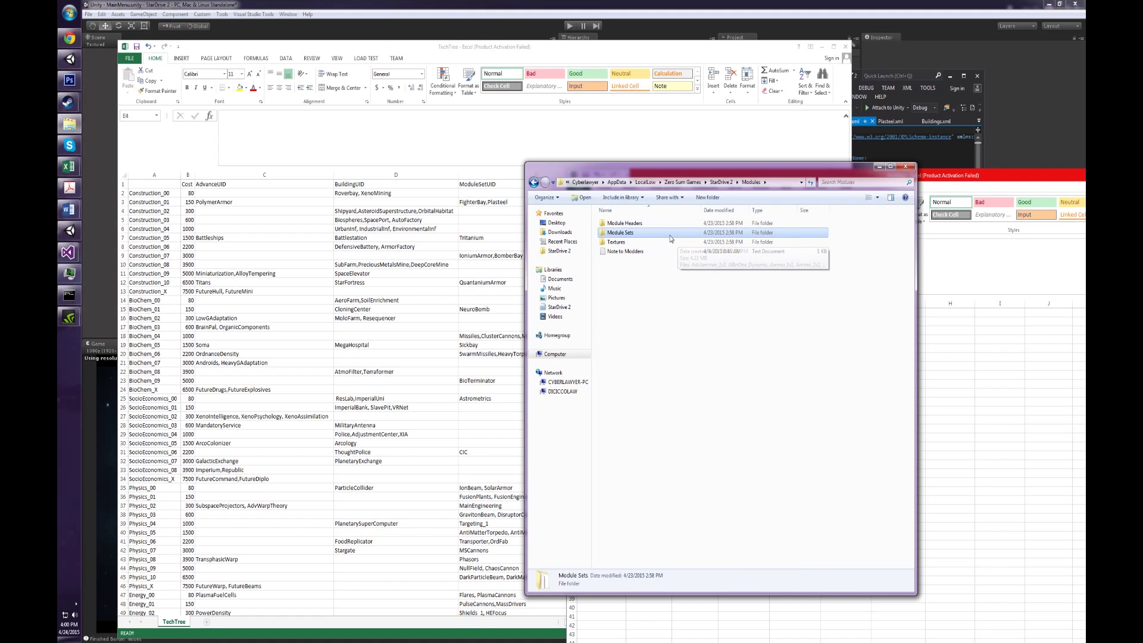
double_click(637, 243)
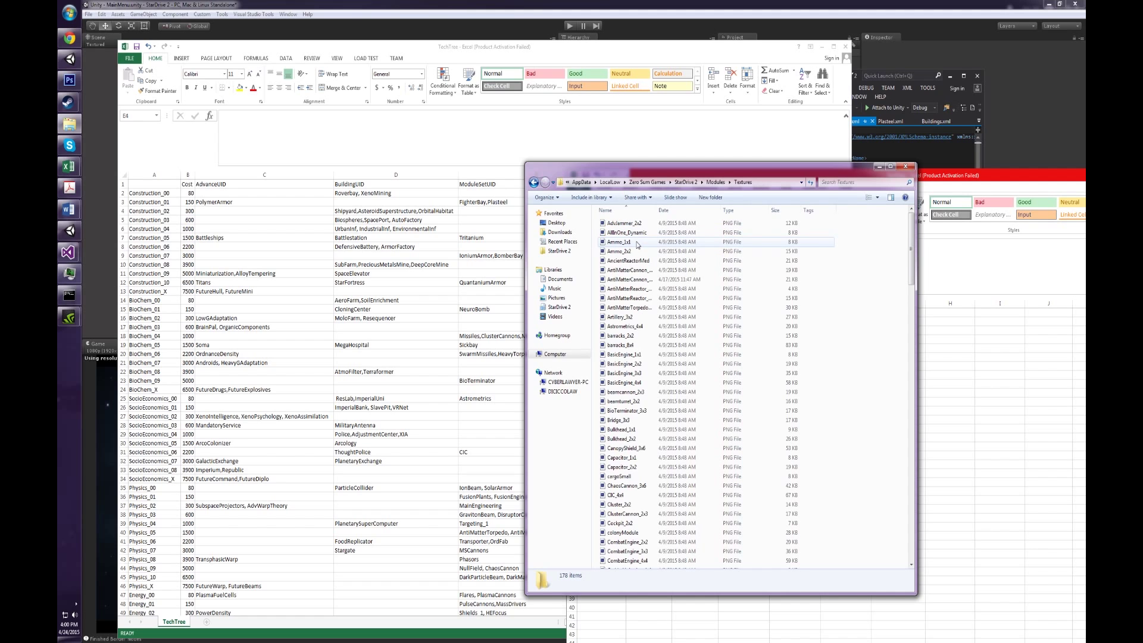
left_click_drag(655, 209, 680, 209)
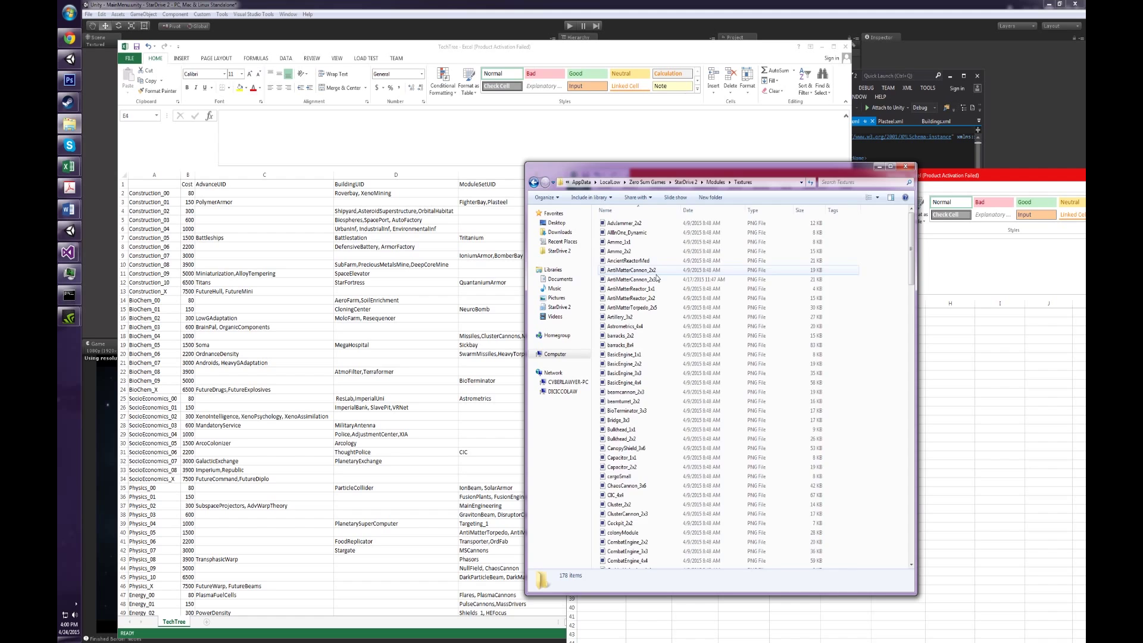
key("BackSpace")
double_click(652, 235)
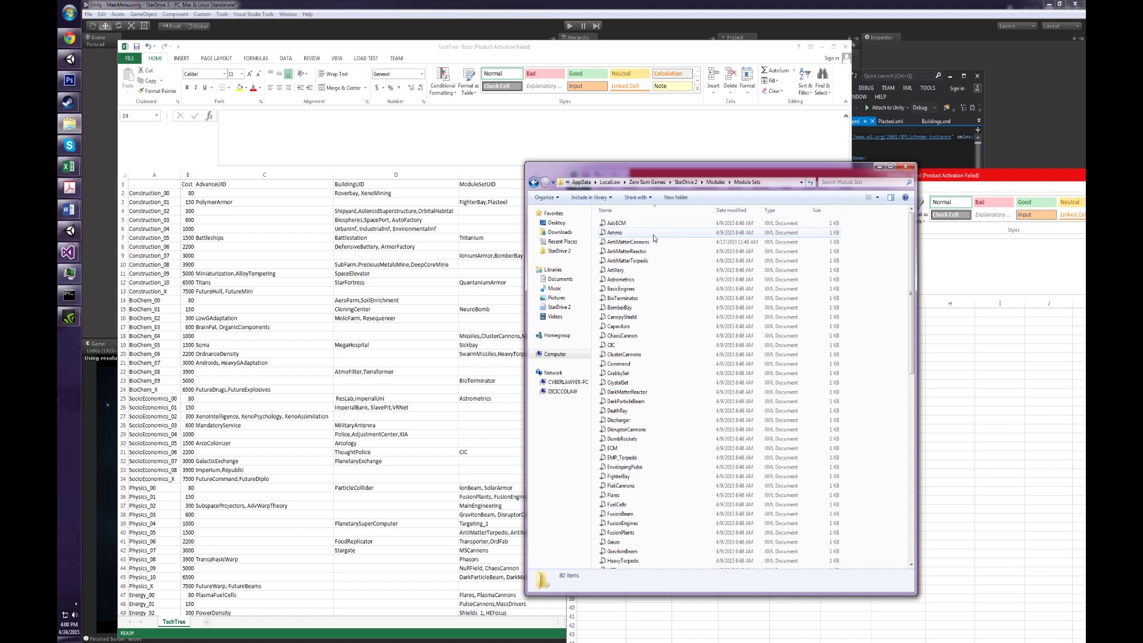
key("BackSpace")
left_click_drag(715, 167, 777, 181)
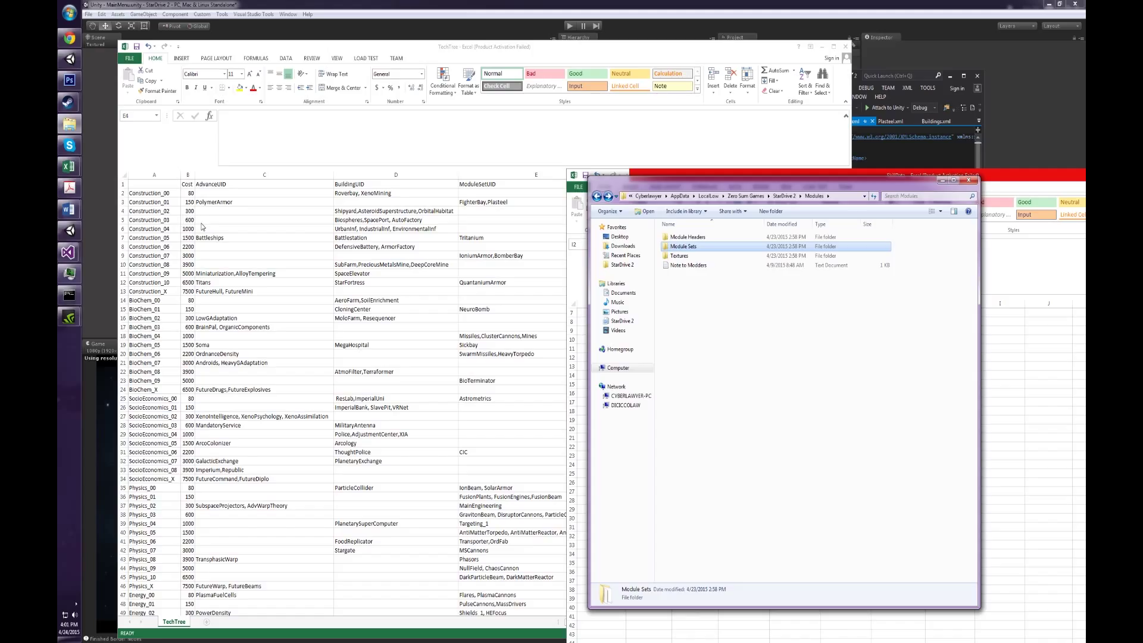
Insert a blank row above Construction_X and move the Construction_10 row down into it
left_click(123, 283)
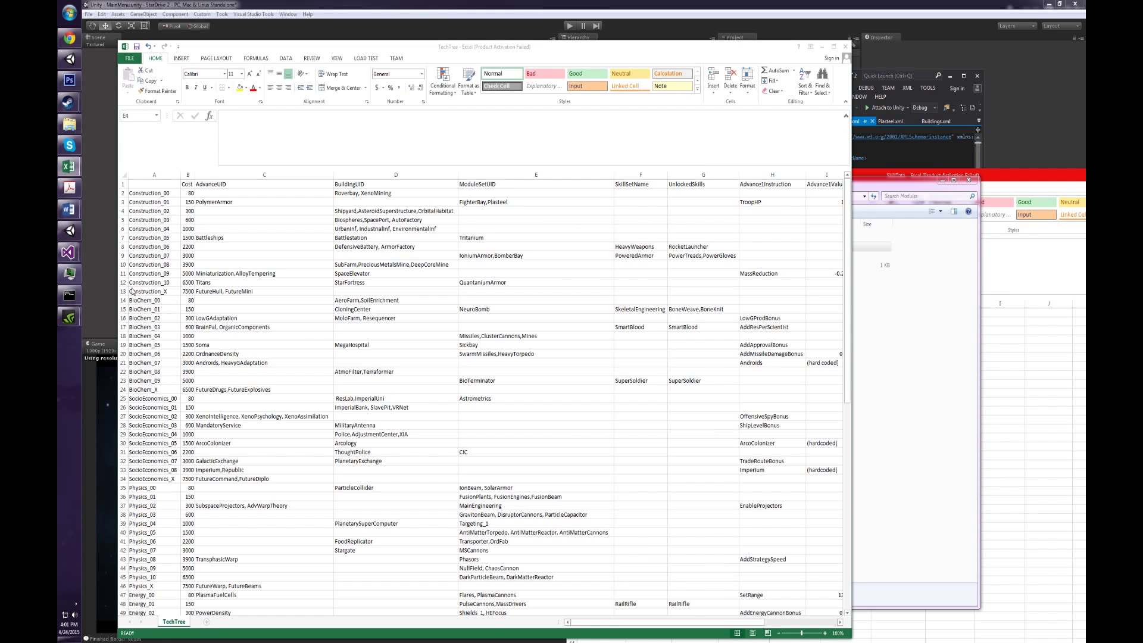
mouse_move(123, 283)
left_mouse_down()
mouse_move(126, 267)
mouse_move(124, 283)
left_mouse_up()
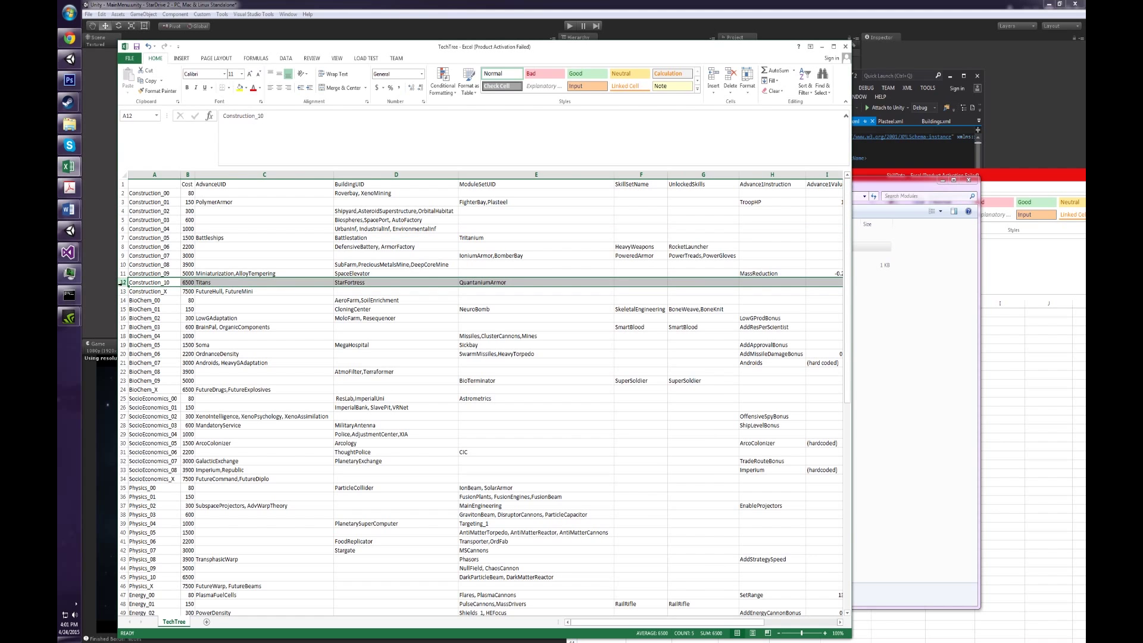
left_click(125, 287)
right_click(124, 290)
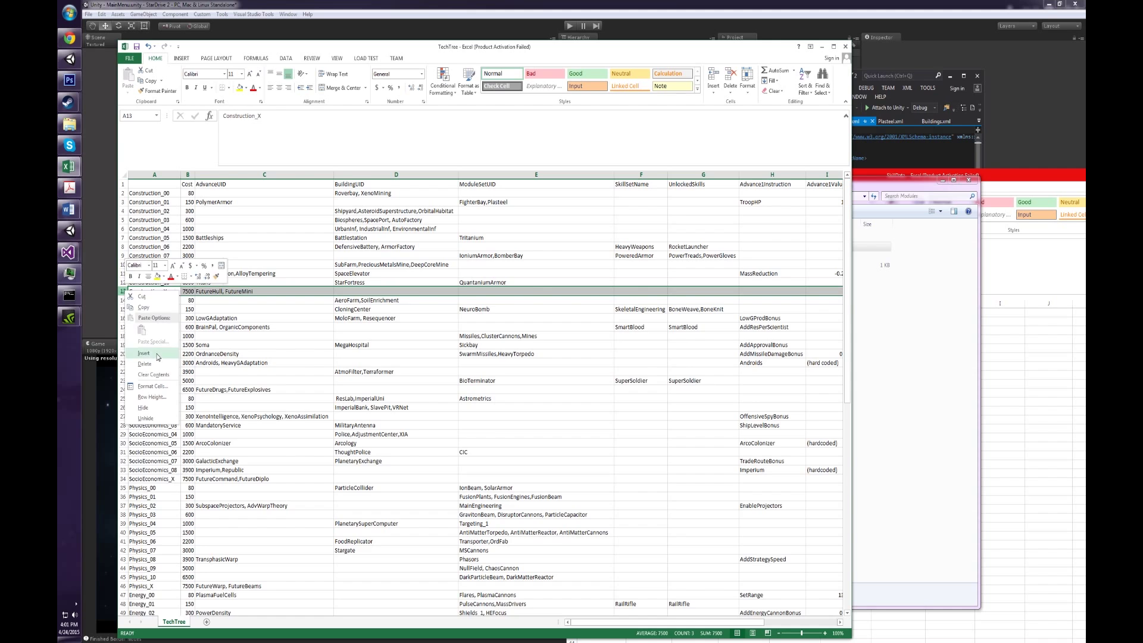
left_click(156, 354)
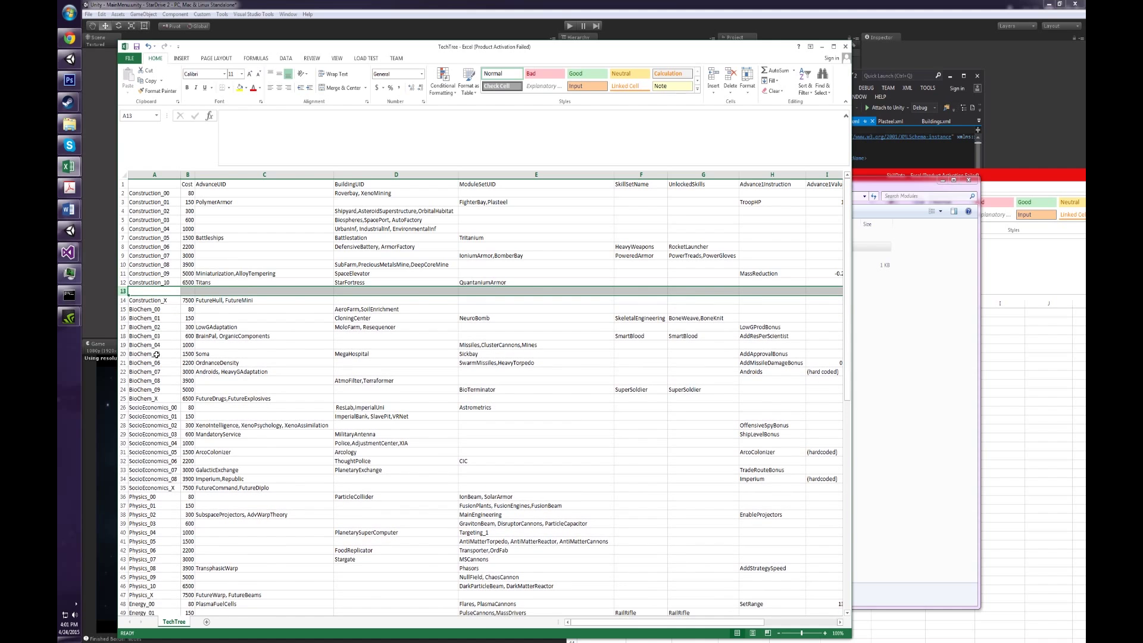
left_click(124, 282)
left_click_drag(166, 286, 167, 296)
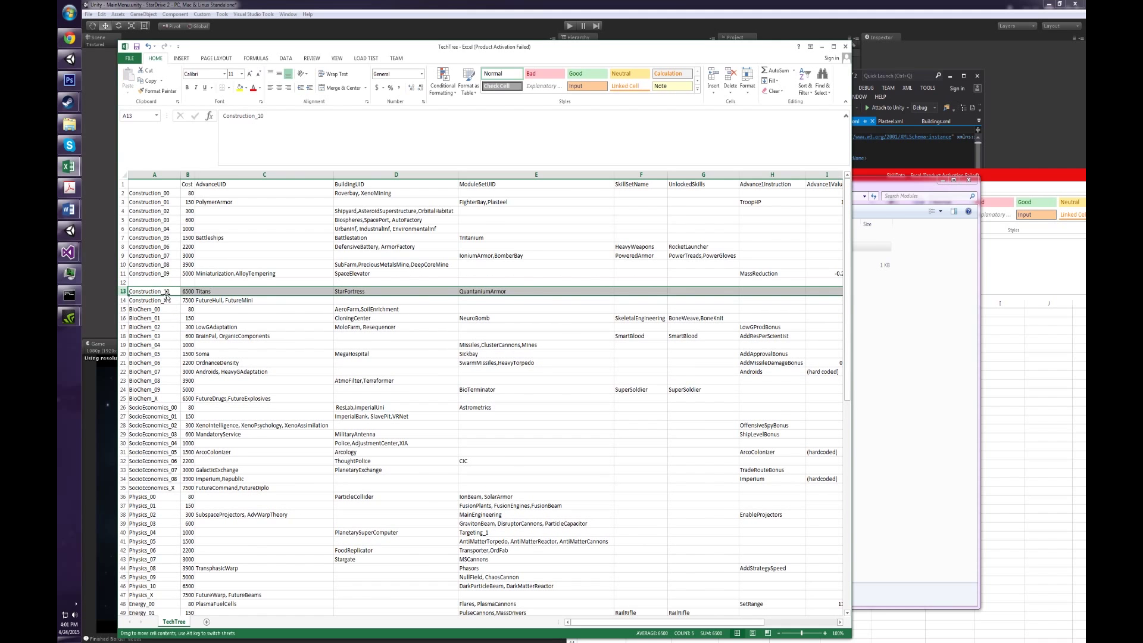
Copy the Construction_X row, then cancel that copy
key("ctrl+Down")
left_click_drag(850, 451, 848, 196)
key("ctrl+Up")
key("shift+space")
key("ctrl+c")
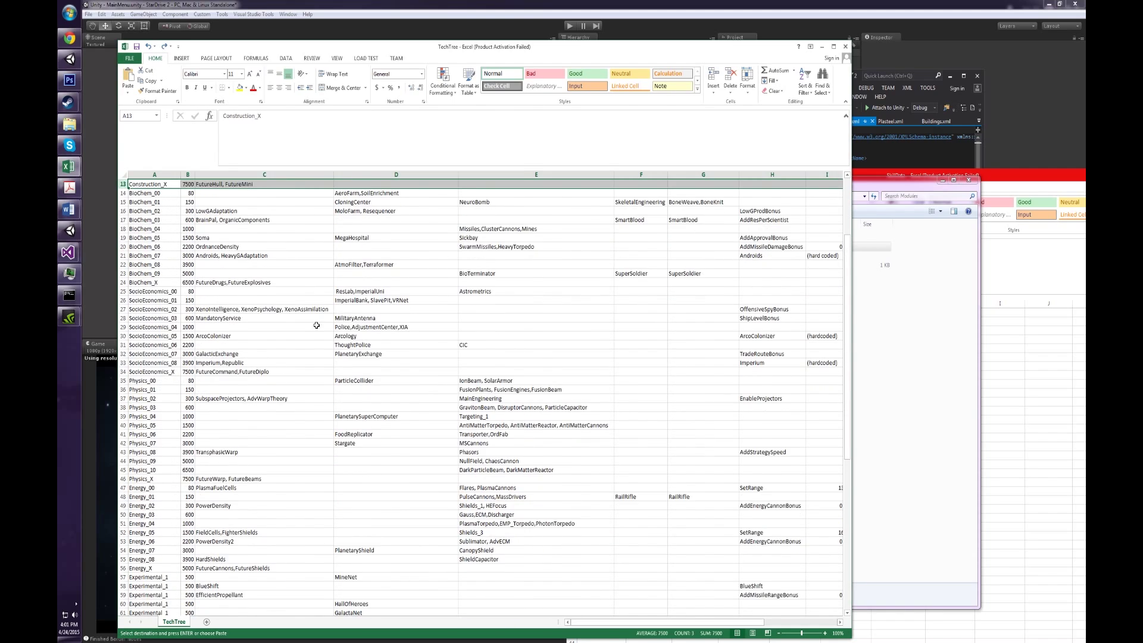
scroll(316, 324, "up", 4)
right_click(129, 292)
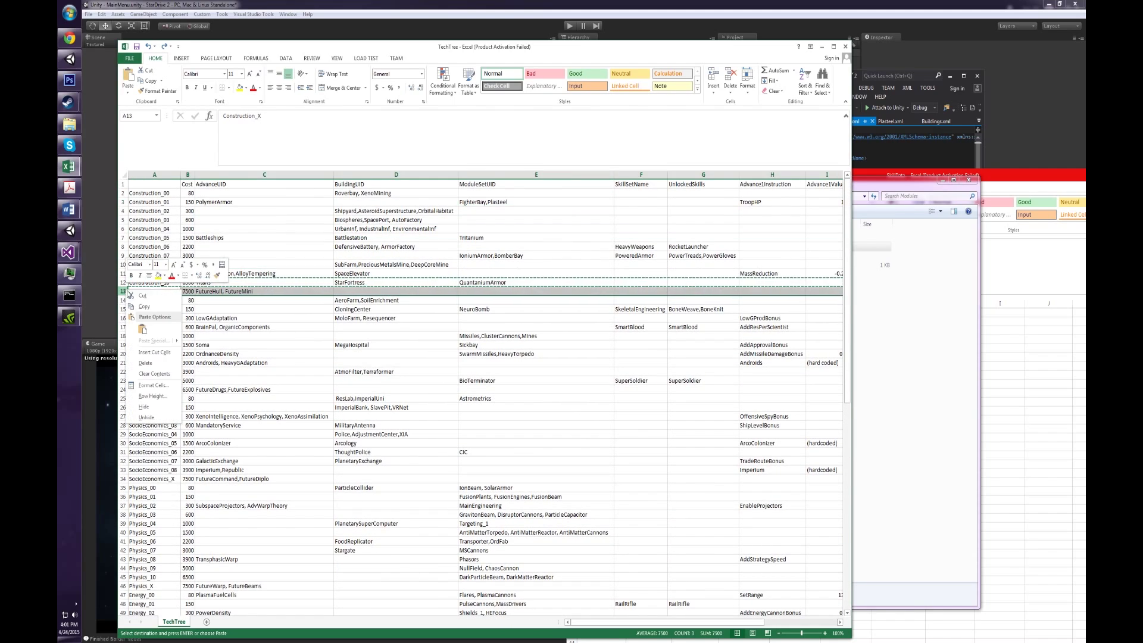
key("Escape")
key("Escape")
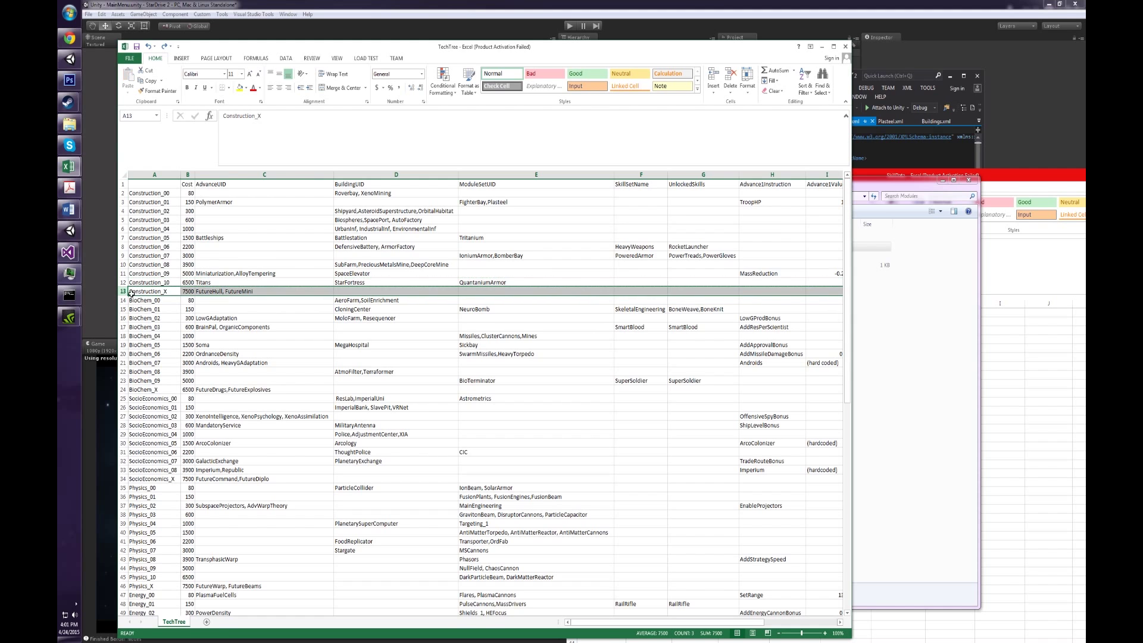
Insert a fresh row 13 and paste the Construction_10 row into it
key("ctrl+shift+plus")
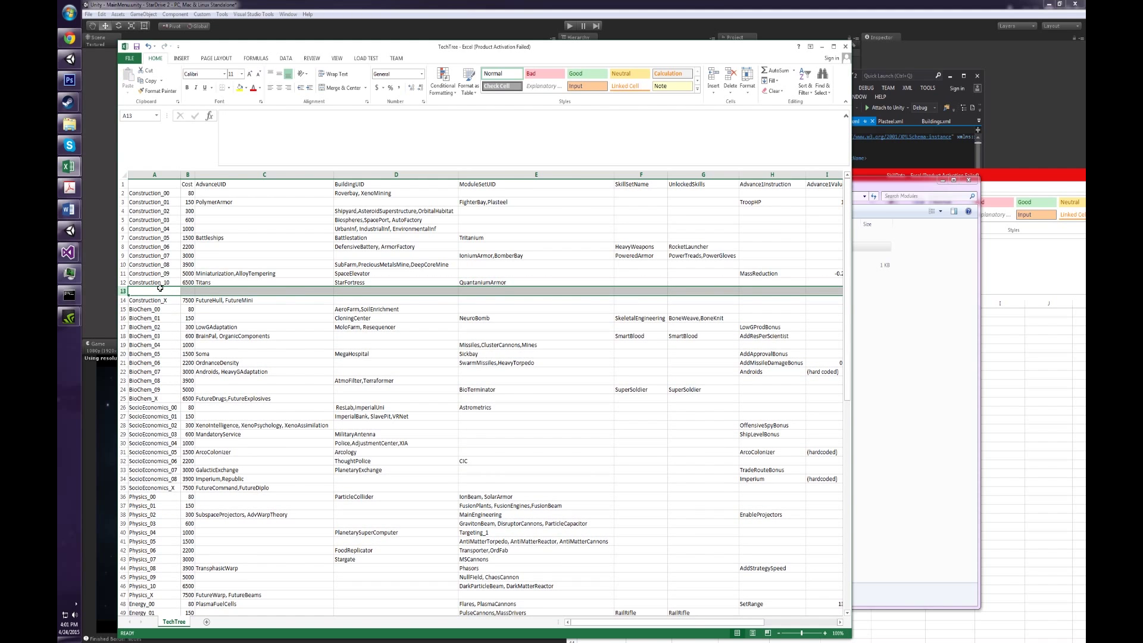
left_click(123, 282)
key("ctrl+c")
left_click(142, 291)
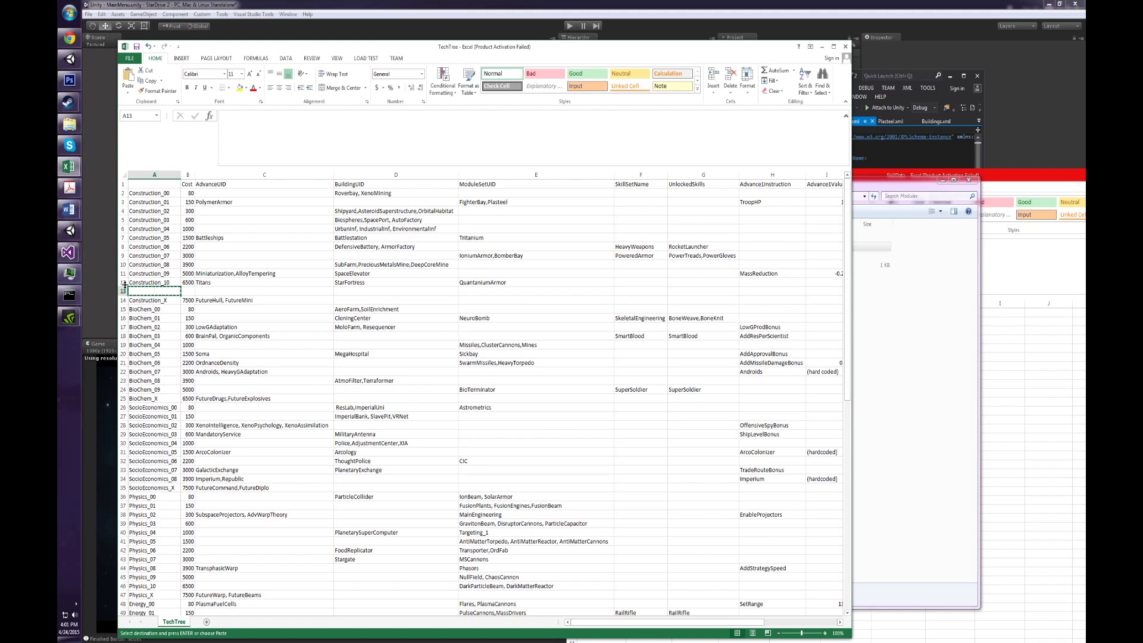
left_click(124, 283)
key("ctrl+x")
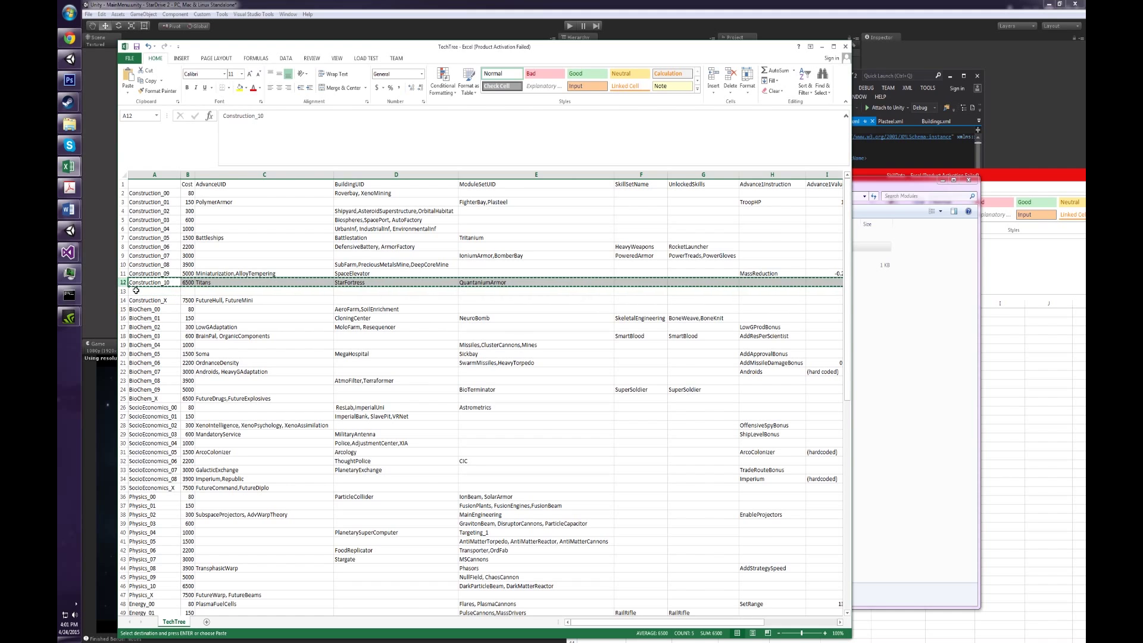
left_click(135, 290)
key("ctrl+v")
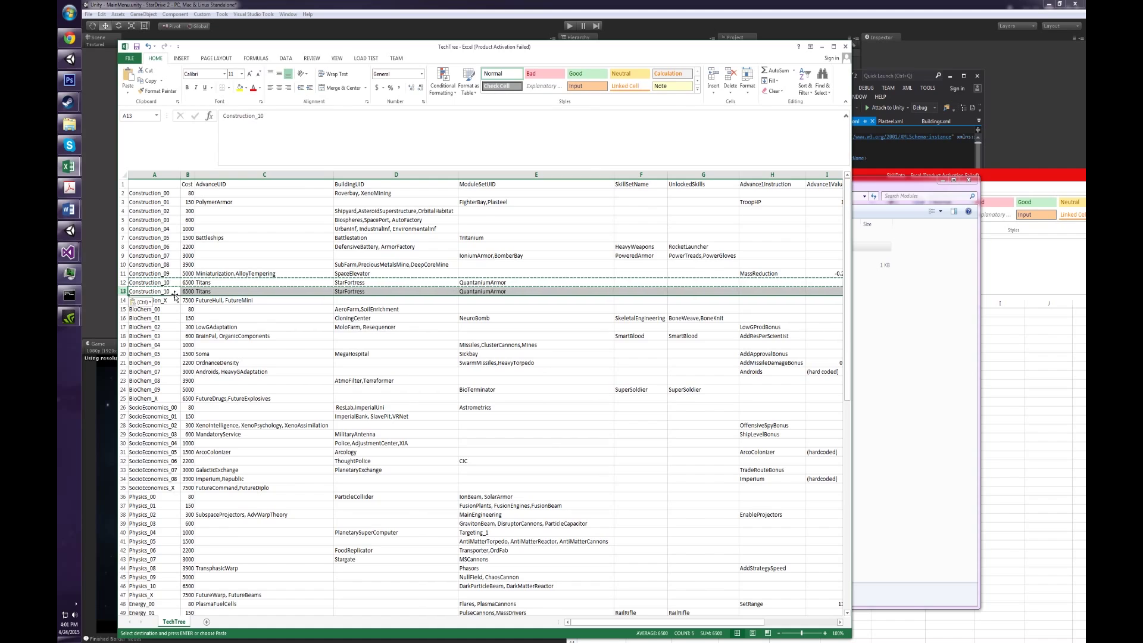
Rename A13 to Construction_11 and set its cost in B13 to 7500
key("ctrl+Down")
scroll(165, 289, "up", 17)
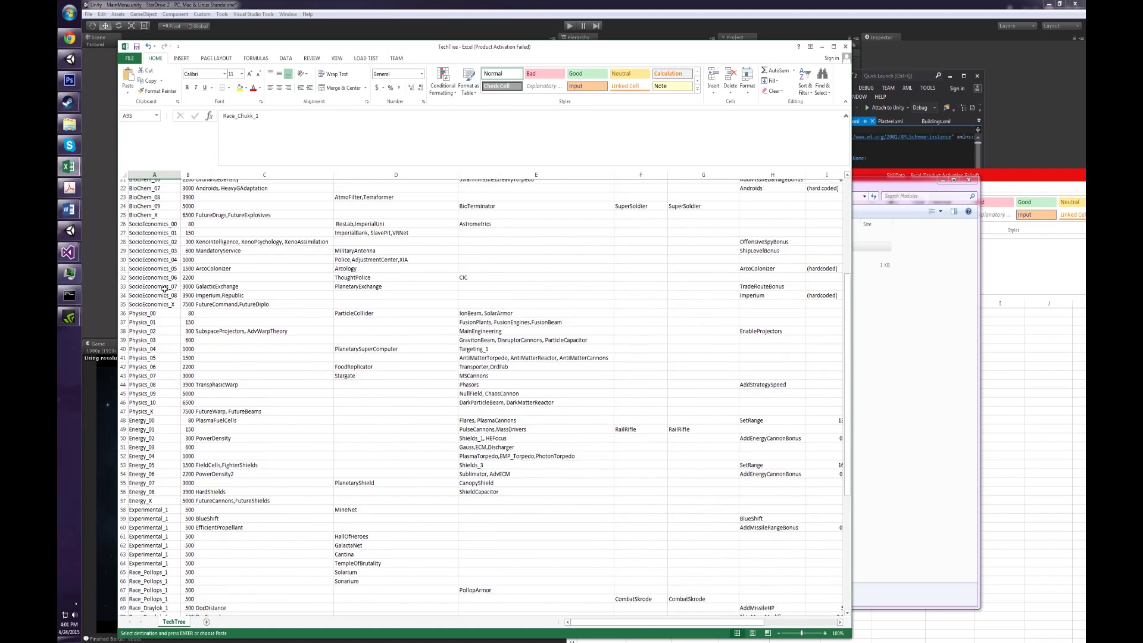
scroll(165, 289, "up", 6)
left_click(171, 273)
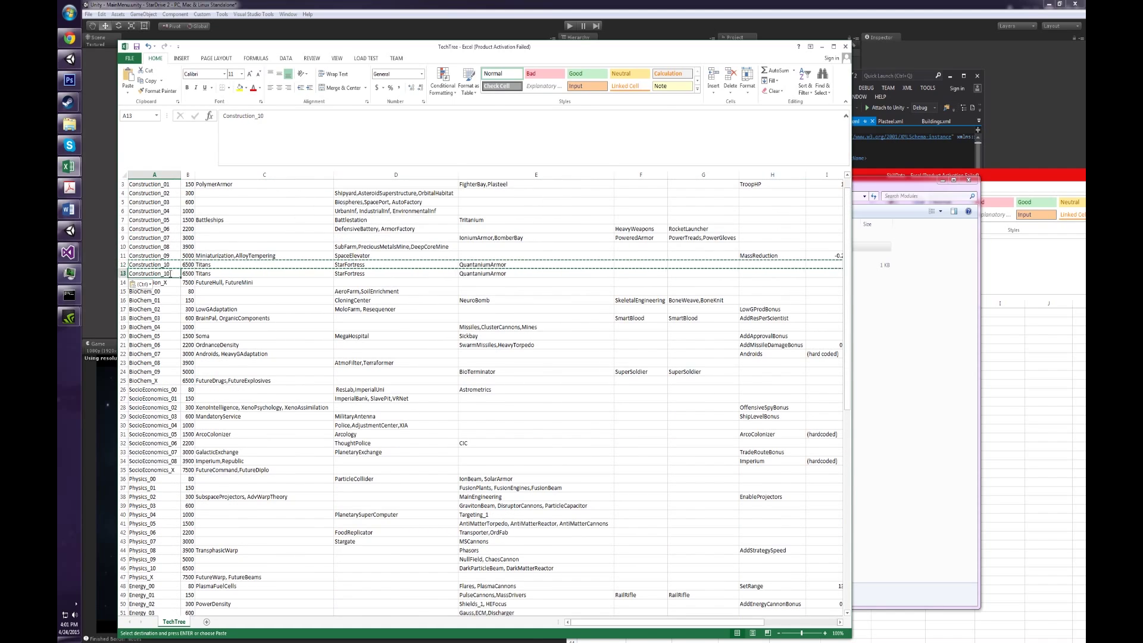
double_click(171, 273)
key("BackSpace")
type("1")
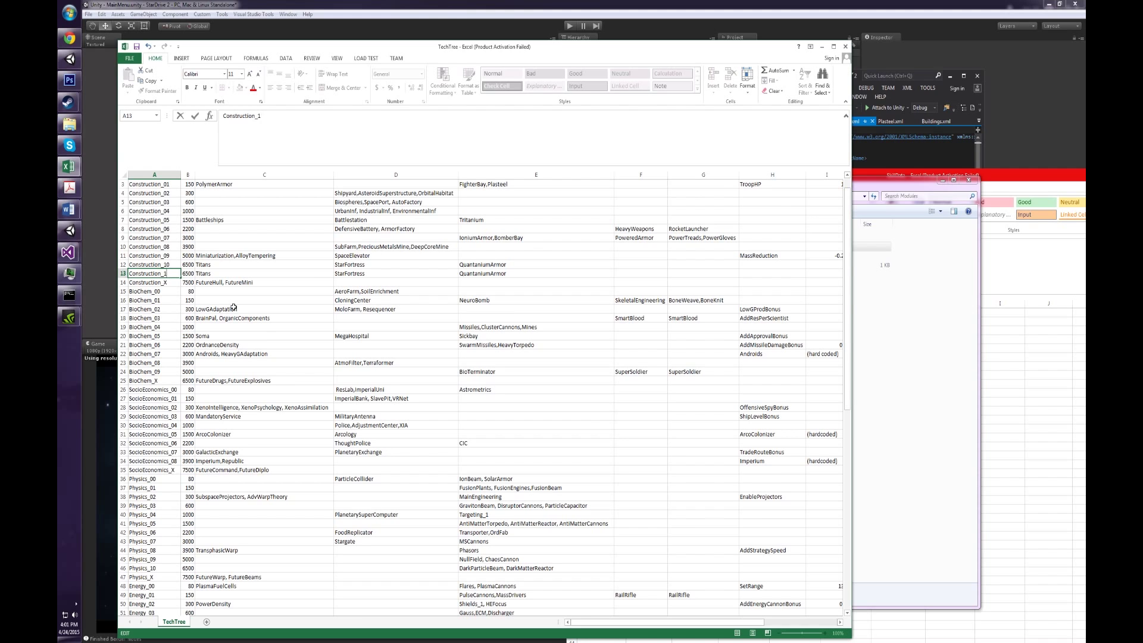
key("Tab")
type("7")
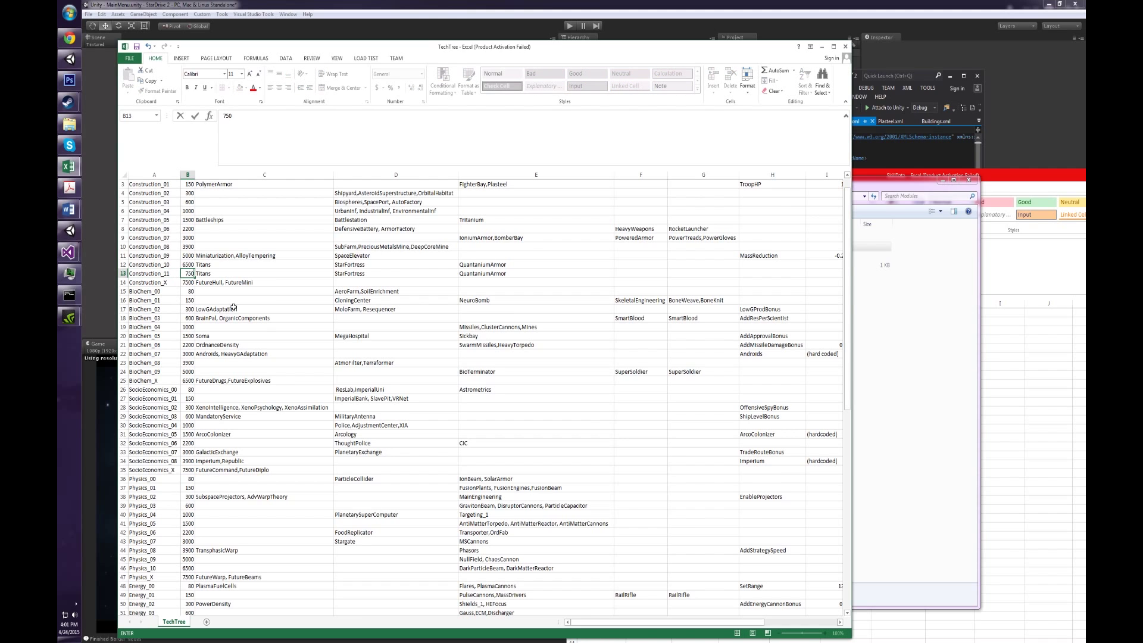
type("500")
key("Tab")
Clear the copied Titans, StarFortress and QuantaniumArmor values and enter ModForum in D13
key("Delete")
key("Tab")
key("Delete")
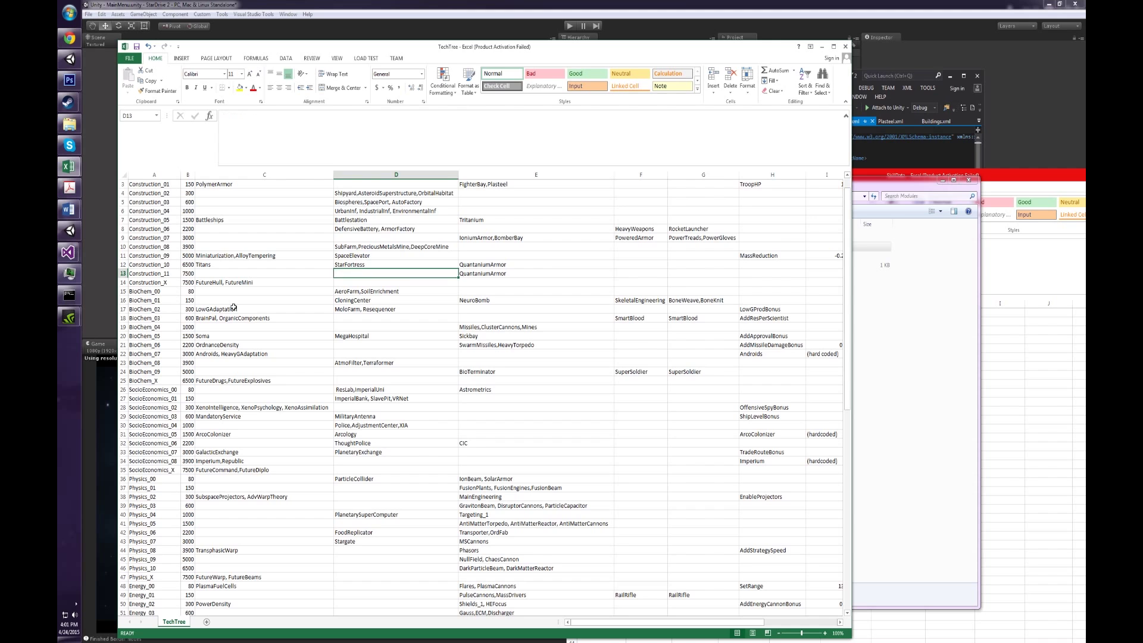
key("Tab")
key("Delete")
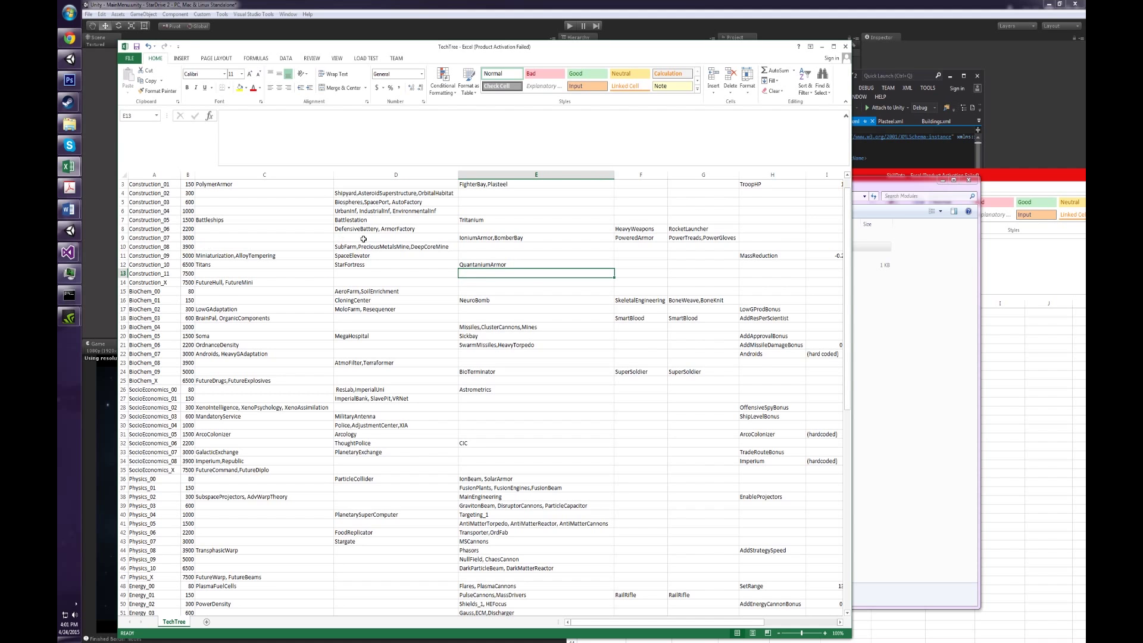
scroll(361, 281, "up", 1)
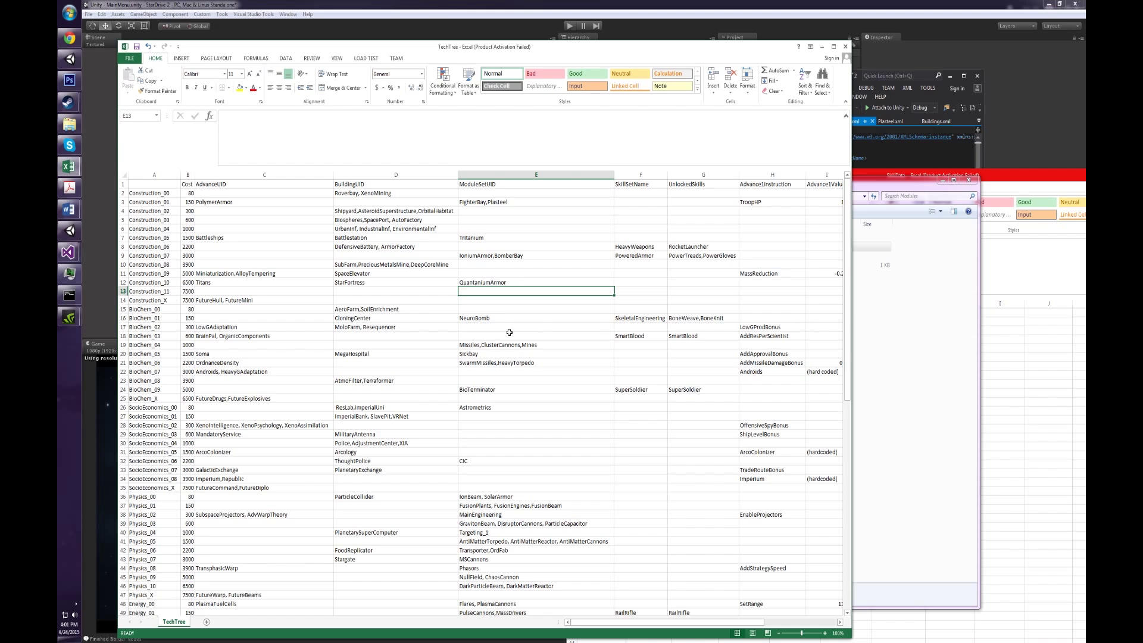
left_click(374, 291)
type("Mod")
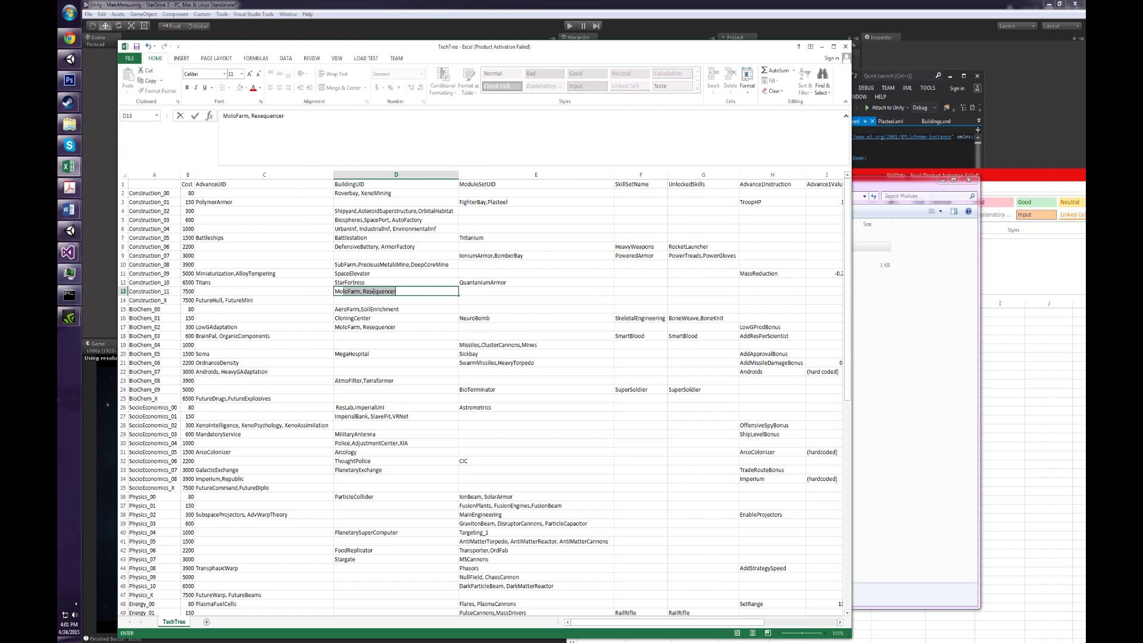
type("Forum")
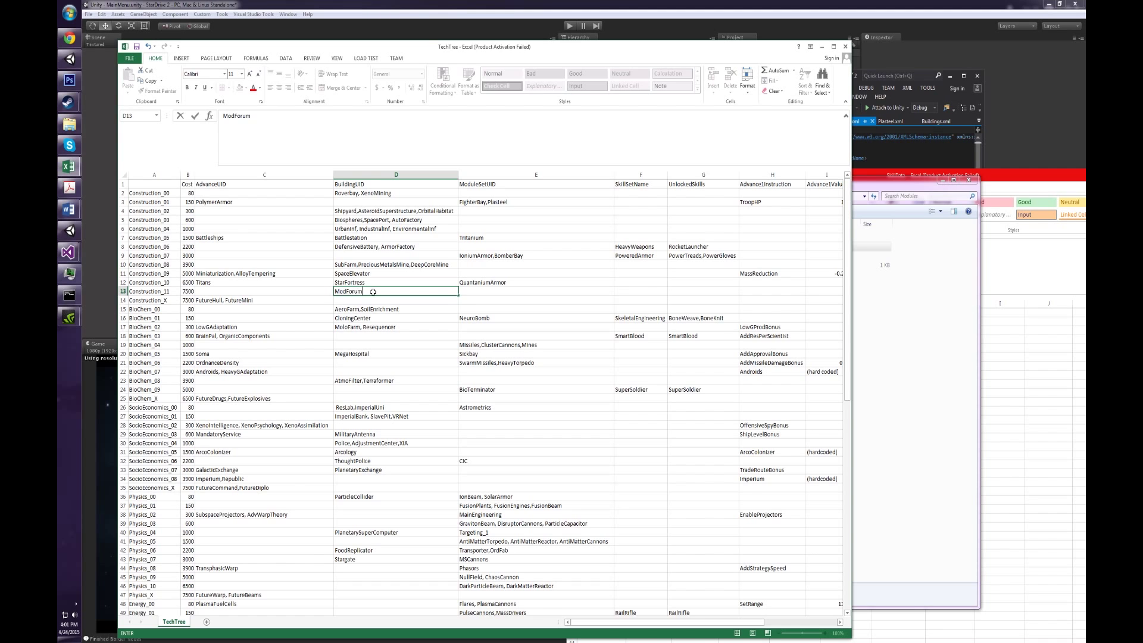
key("Return")
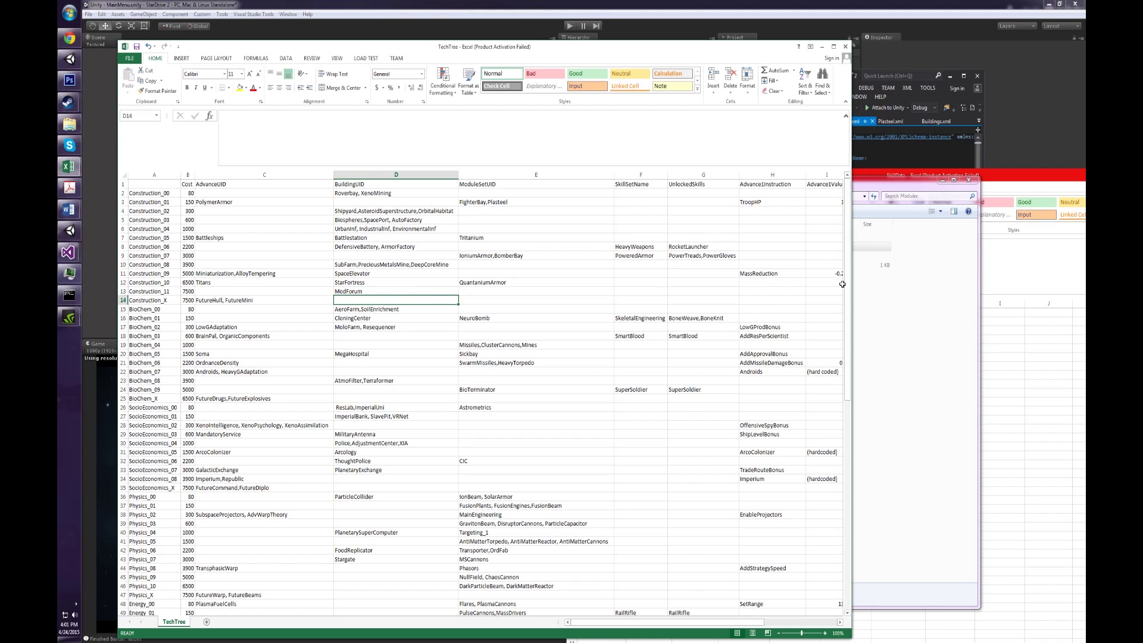
left_click(919, 314)
left_click(355, 317)
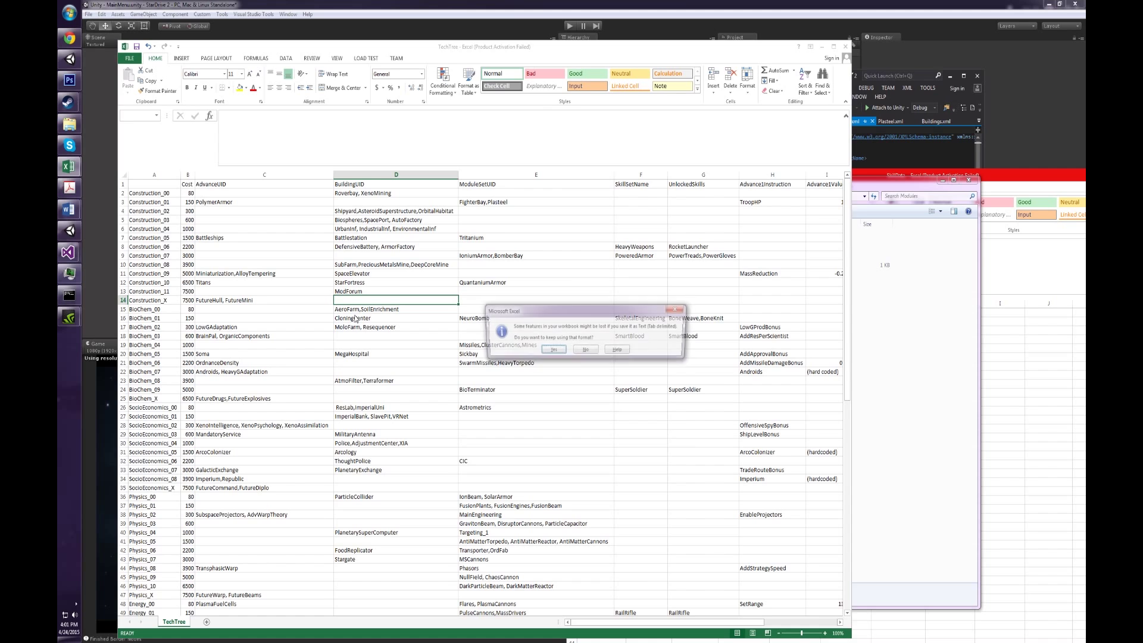
left_click(889, 357)
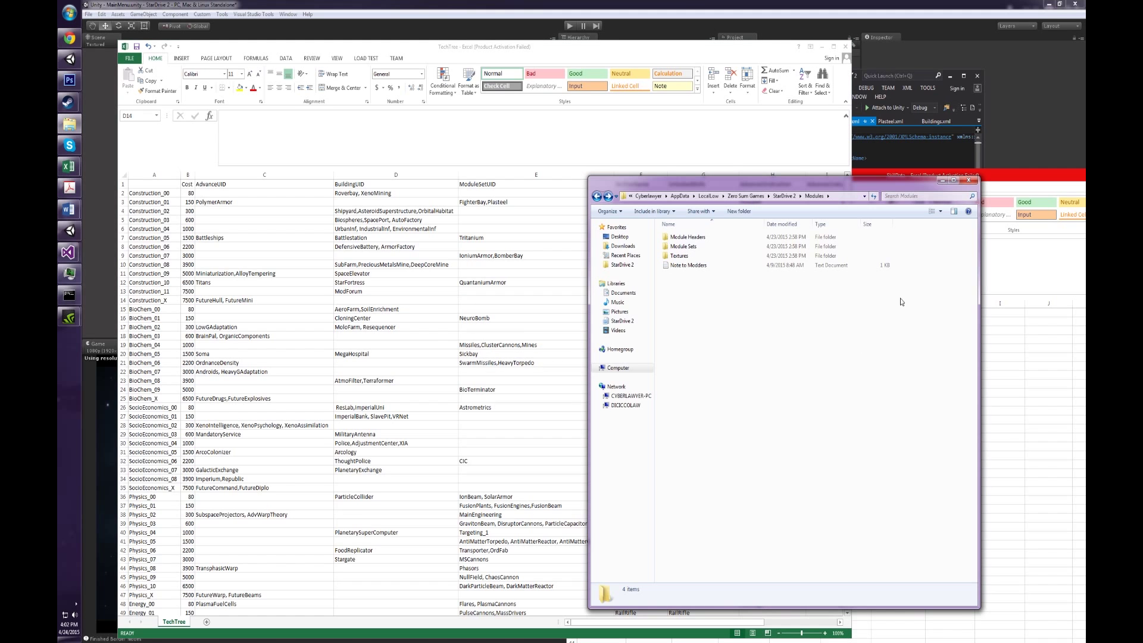
From the StarDrive 2 folder, enter Misc and open the LocKit file in Excel
left_click(69, 125)
left_click(69, 125)
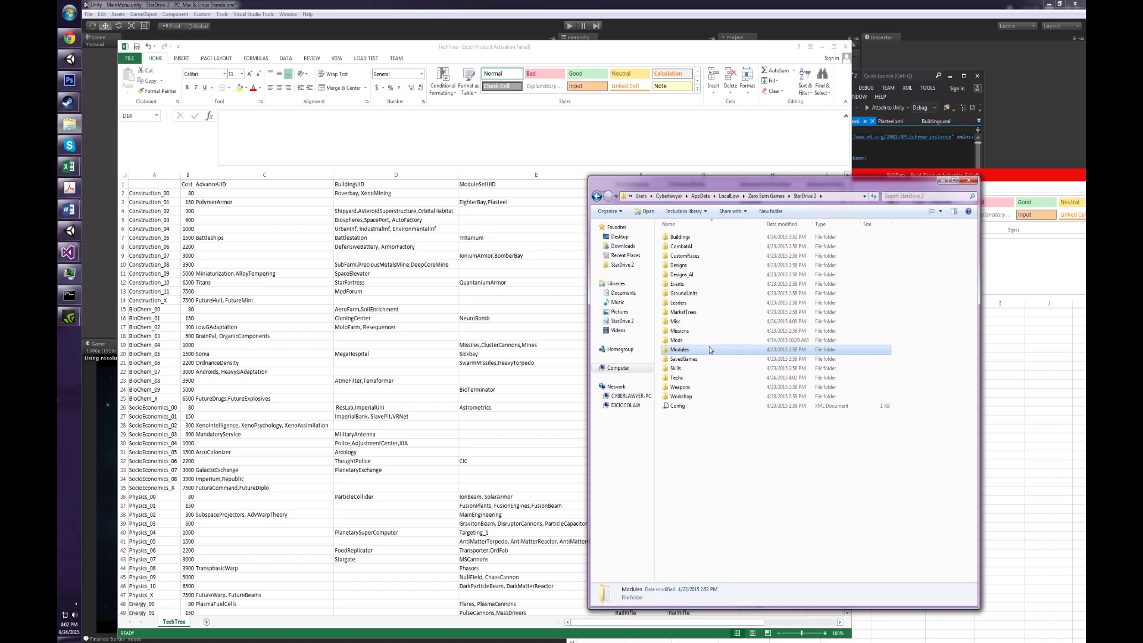
mouse_move(710, 350)
double_click(696, 323)
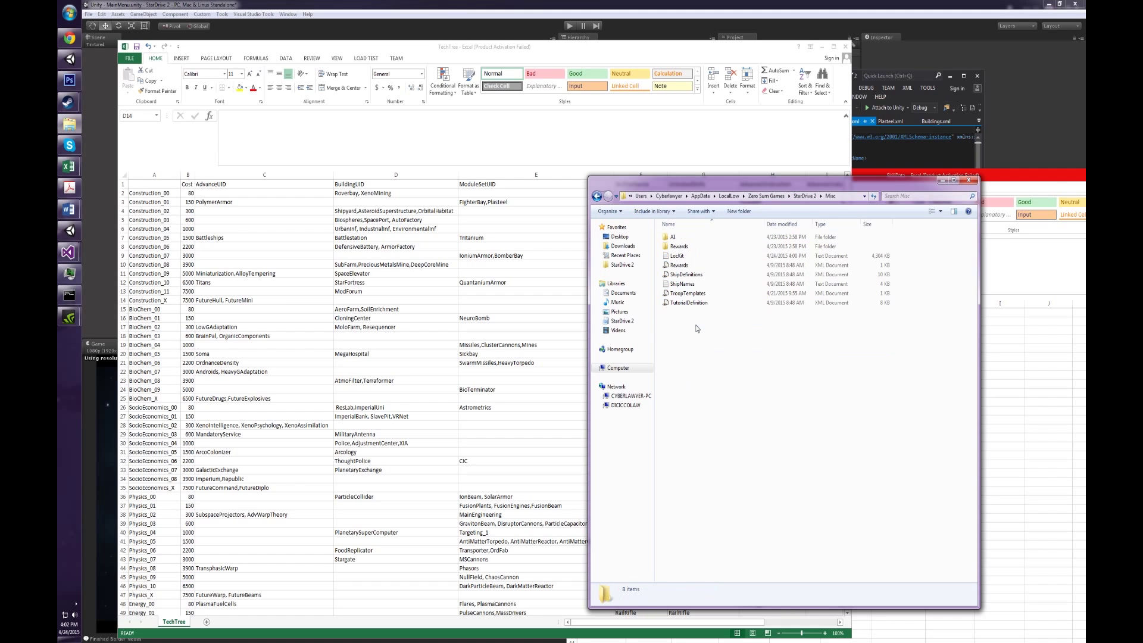
double_click(677, 256)
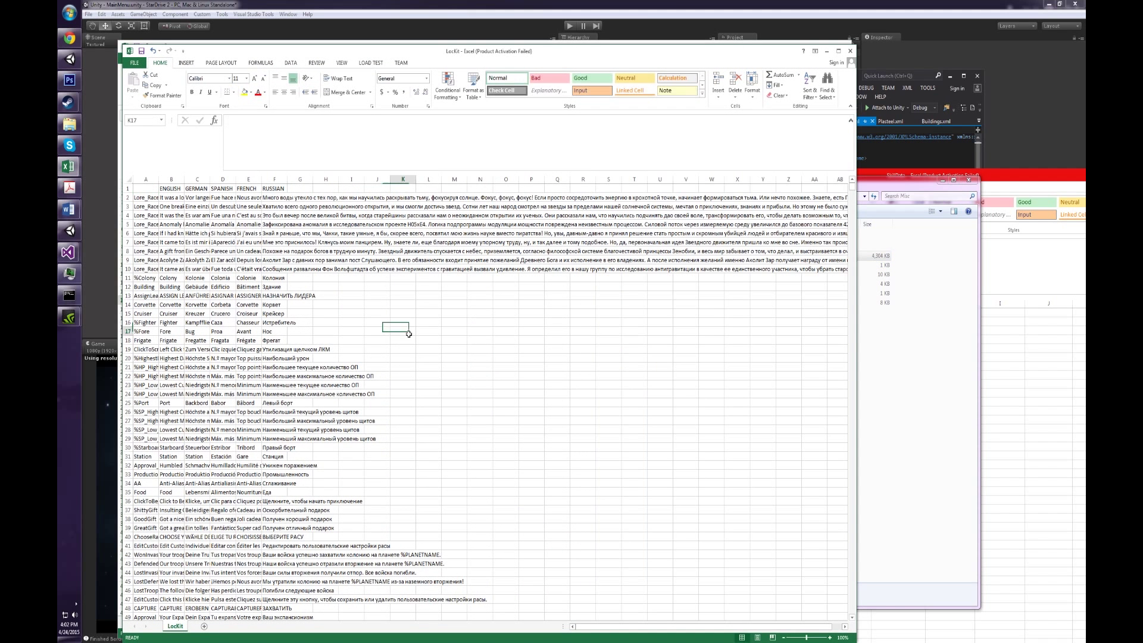
left_click(403, 331)
Adjust LocKit's column widths and cancel closing the workbook
double_click(158, 181)
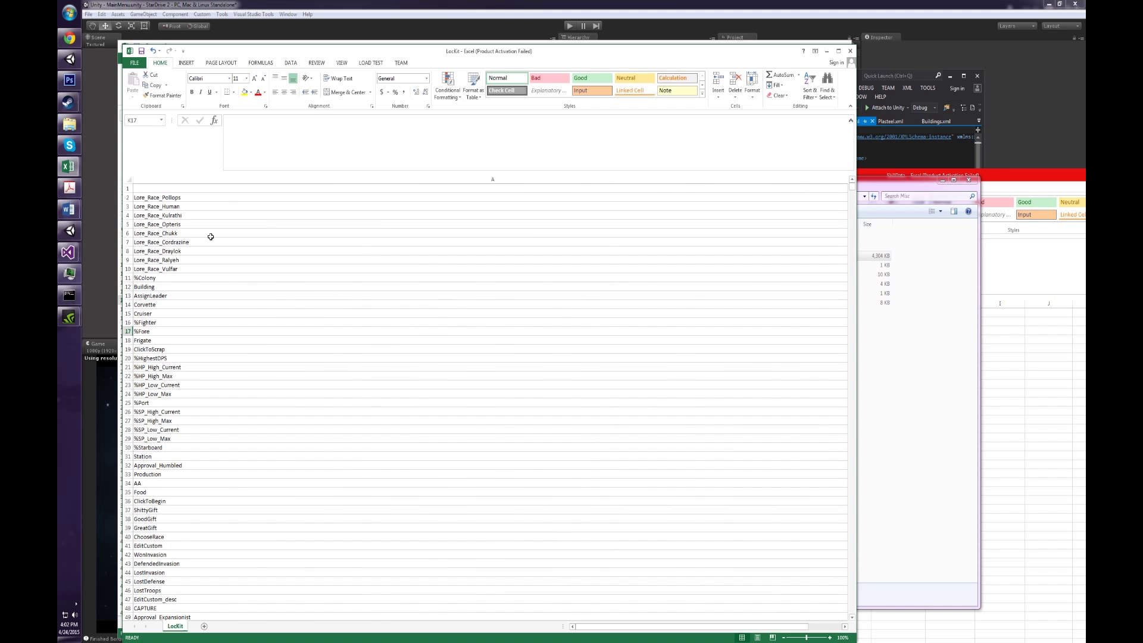
key("ctrl+z")
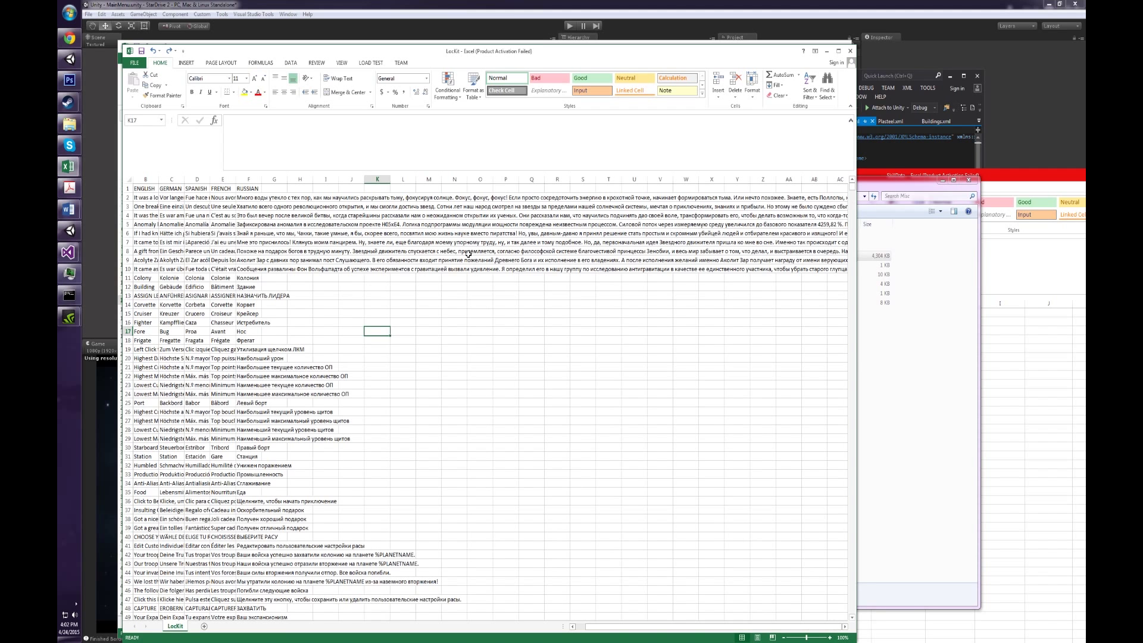
left_click_drag(158, 181, 197, 181)
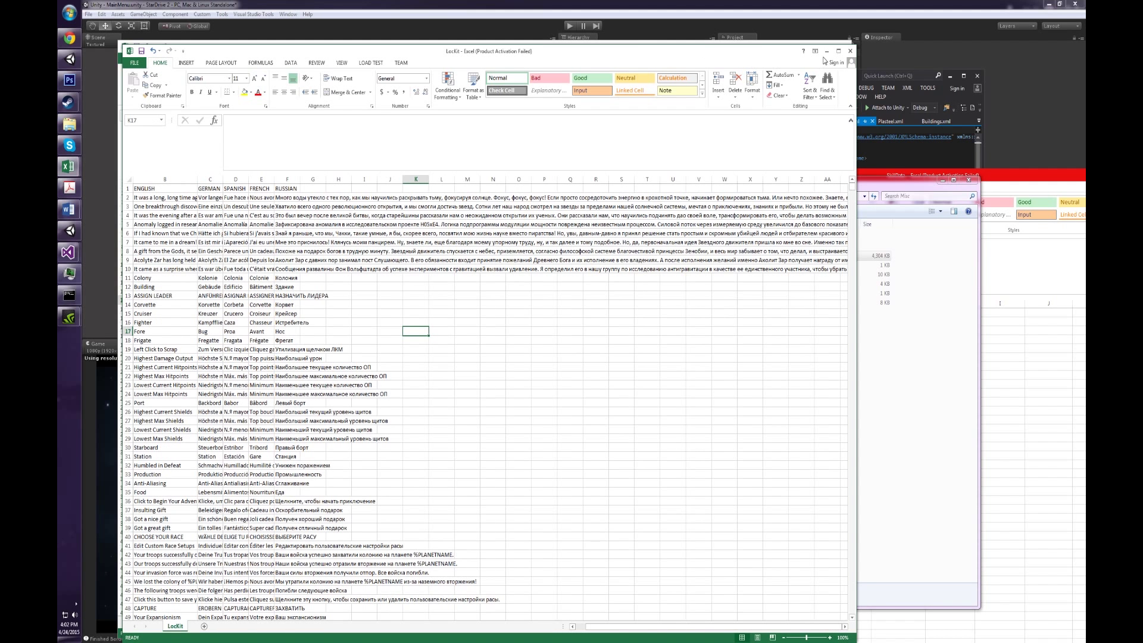
left_click(849, 50)
left_click(866, 375)
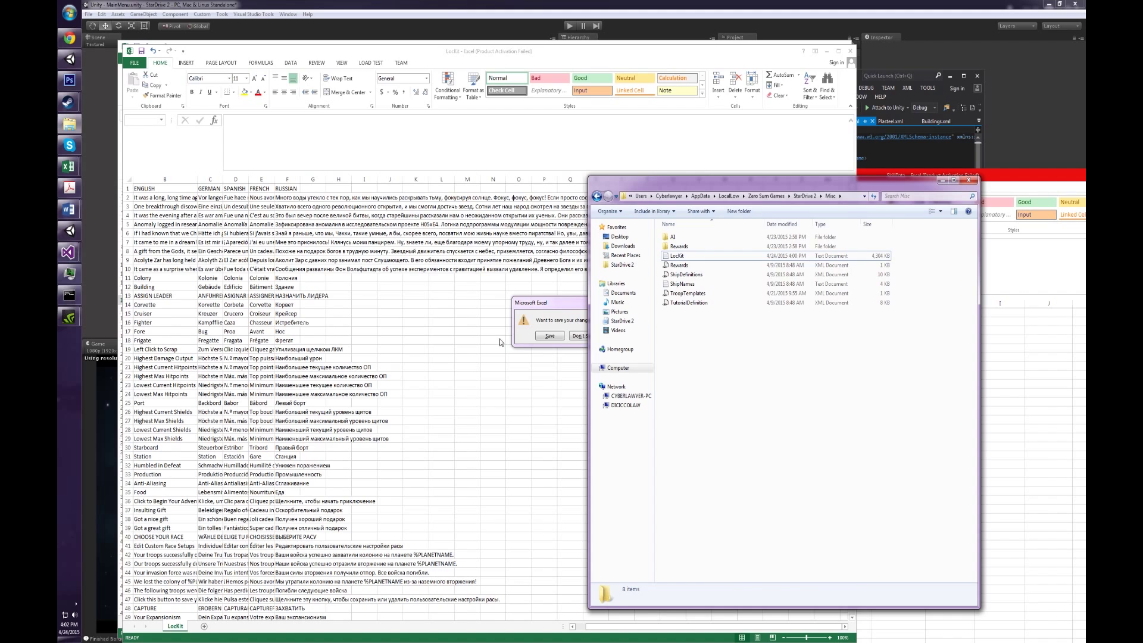
left_click(547, 321)
left_click(617, 335)
left_click(455, 376)
Find 'construction_' to reach Construction_00 and widen column A to show full names
key("ctrl+f")
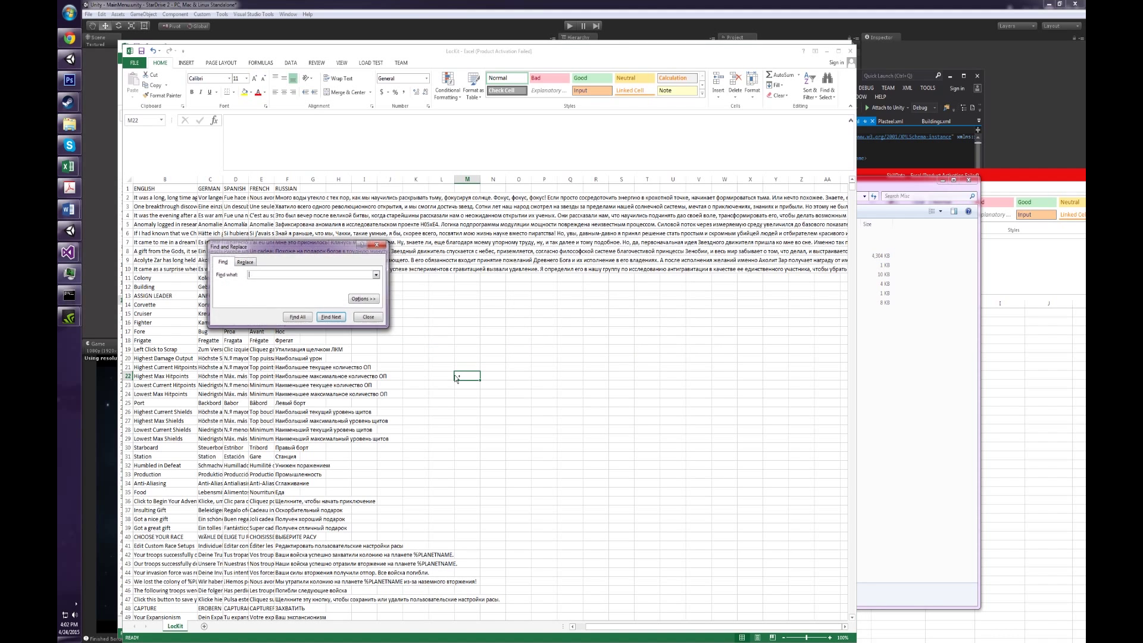
type("construction")
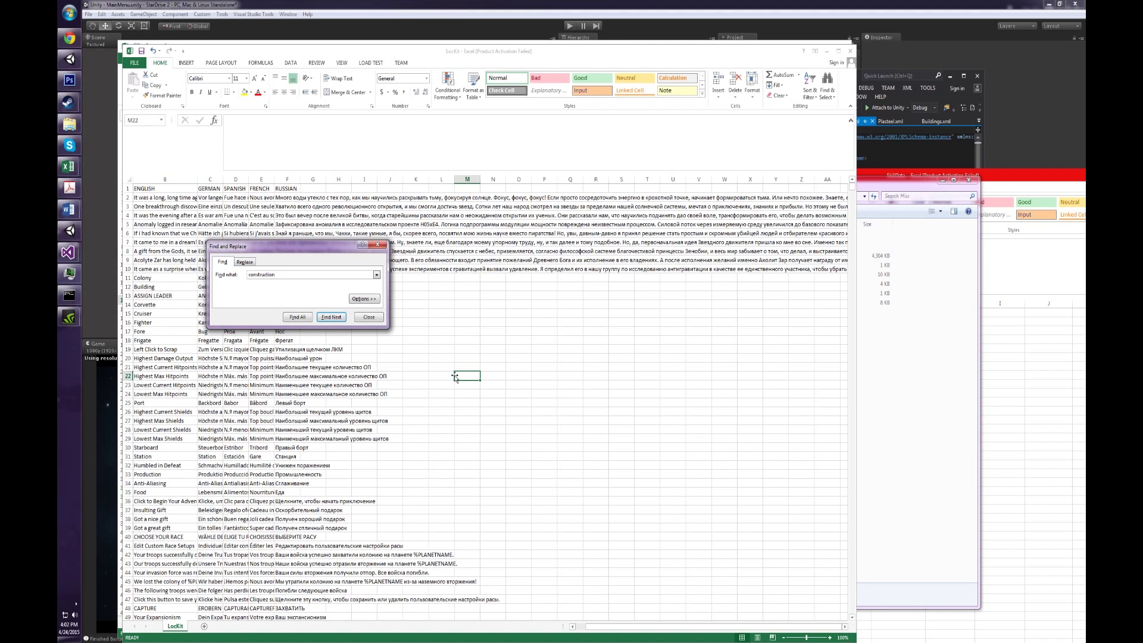
type("_")
key("Return")
key("Return")
key("Return")
key("Return")
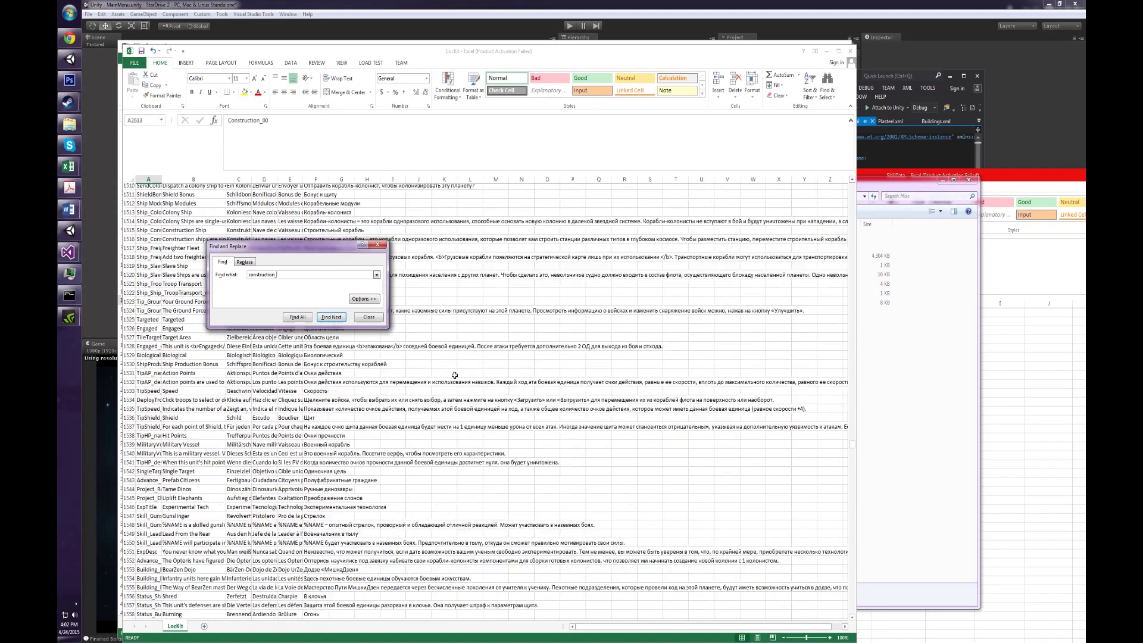
key("Escape")
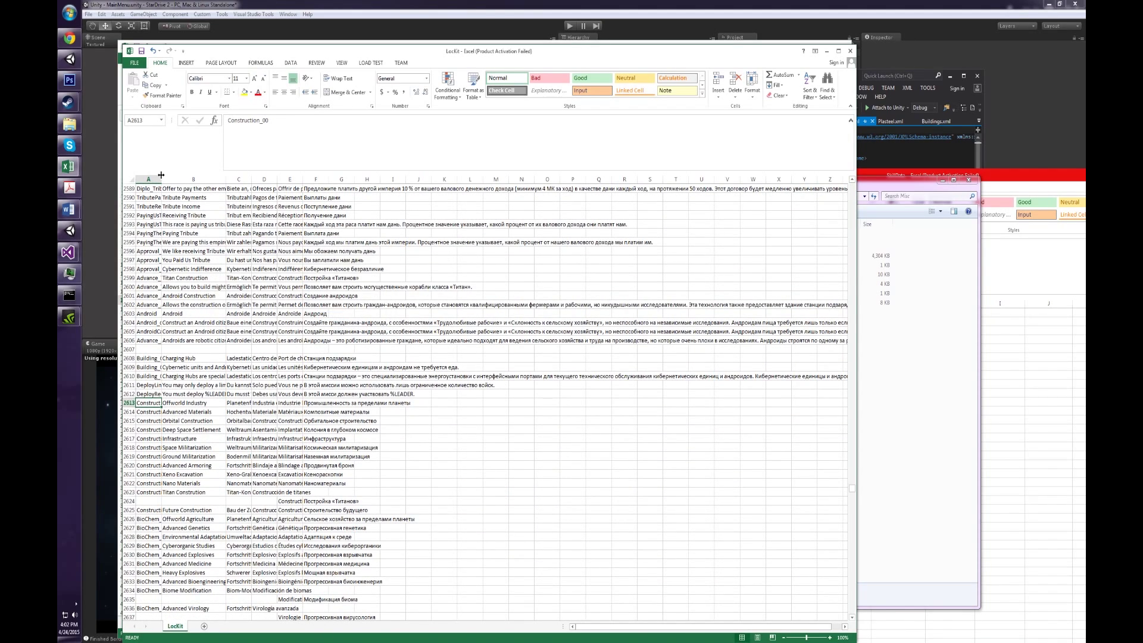
left_click_drag(160, 175, 217, 175)
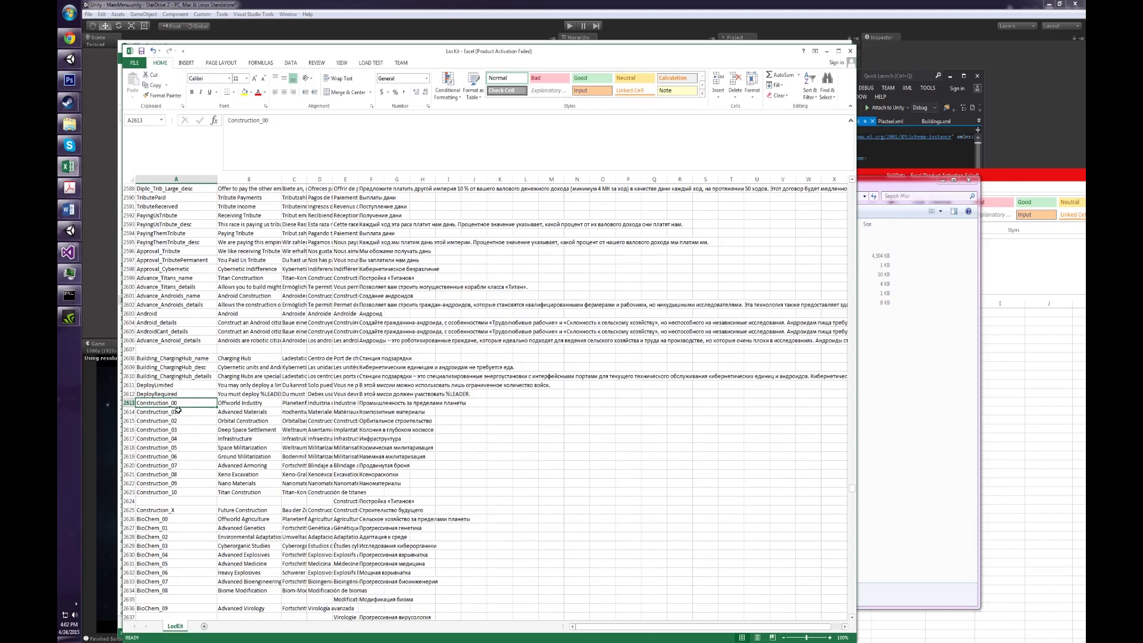
Place LocKit beside TechTree and select the empty cell after Construction_10's entry
left_click_drag(243, 52, 319, 13)
scroll(336, 309, "down", 2)
scroll(300, 309, "down", 2)
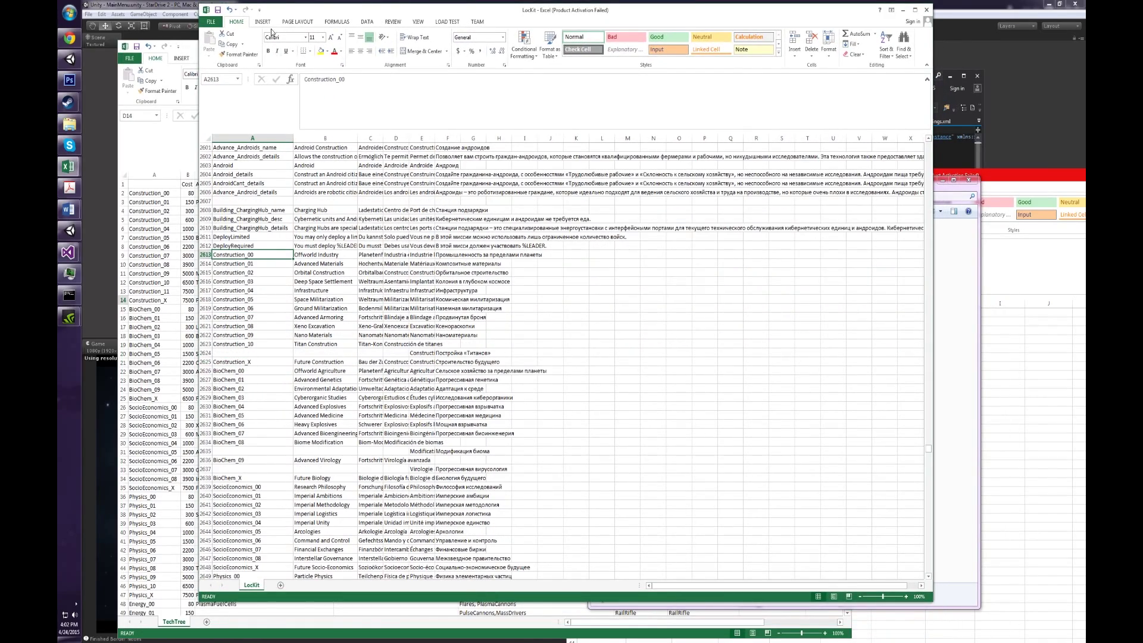
left_click(156, 193)
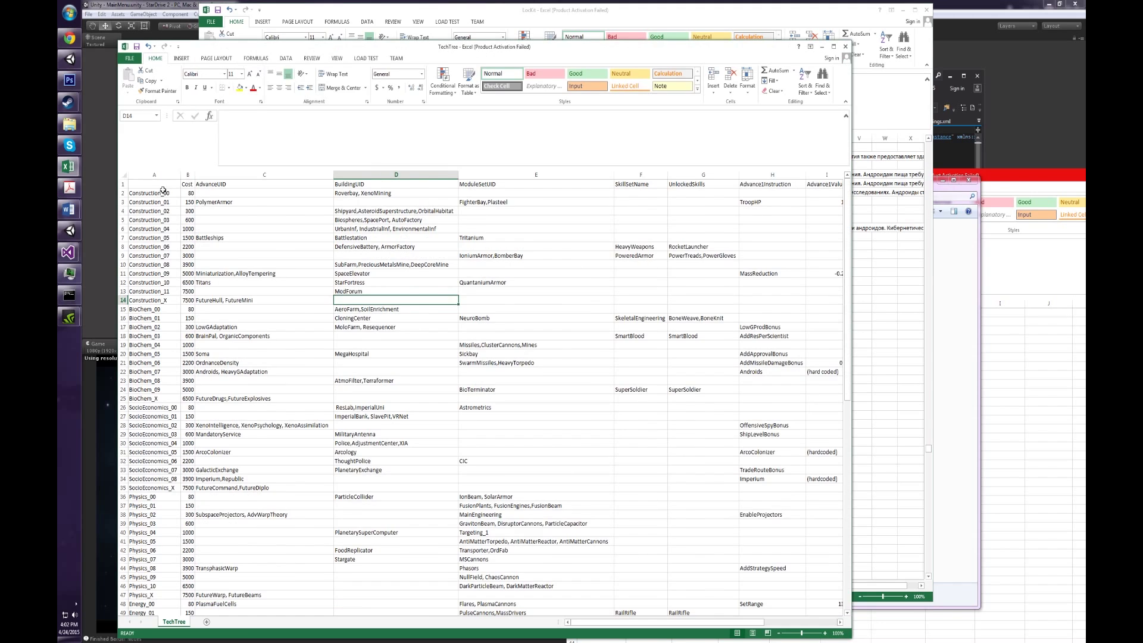
left_click(446, 14)
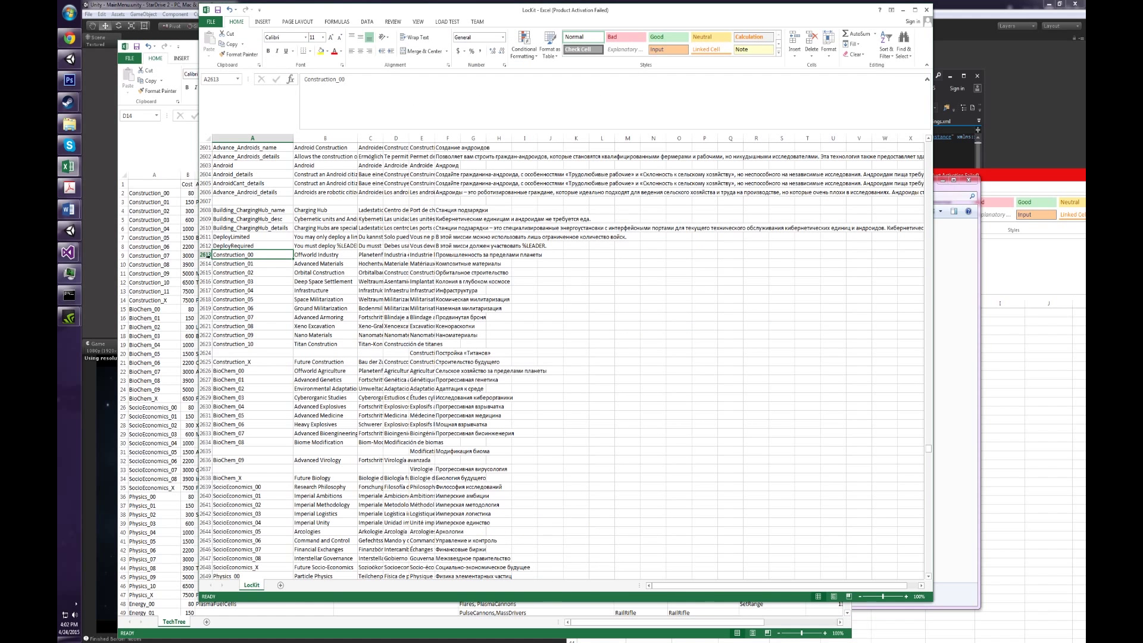
left_click(227, 353)
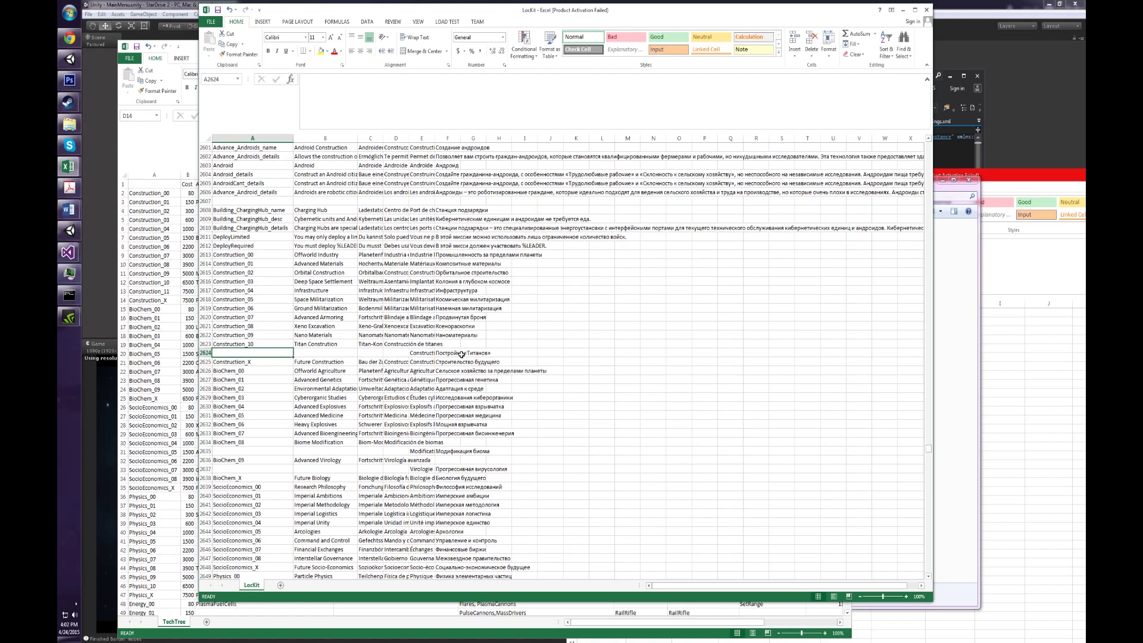
Move the French and Russian Titan Construction translations up into row 2623
left_click(416, 355)
left_click(427, 344)
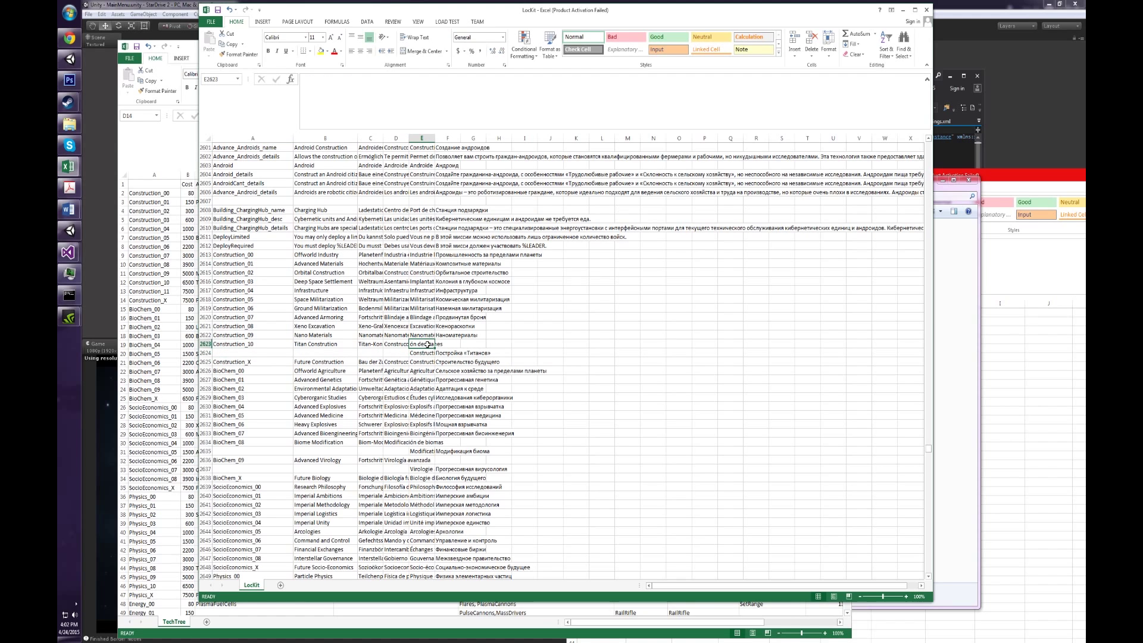
left_click(427, 354)
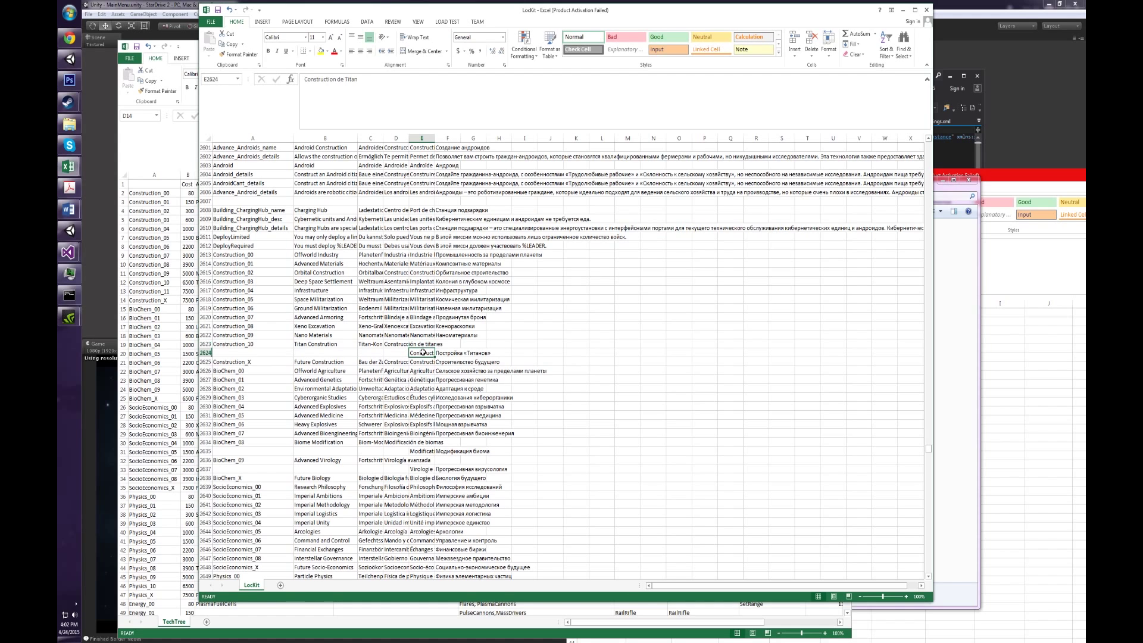
left_click_drag(423, 352, 442, 344)
left_click(442, 352)
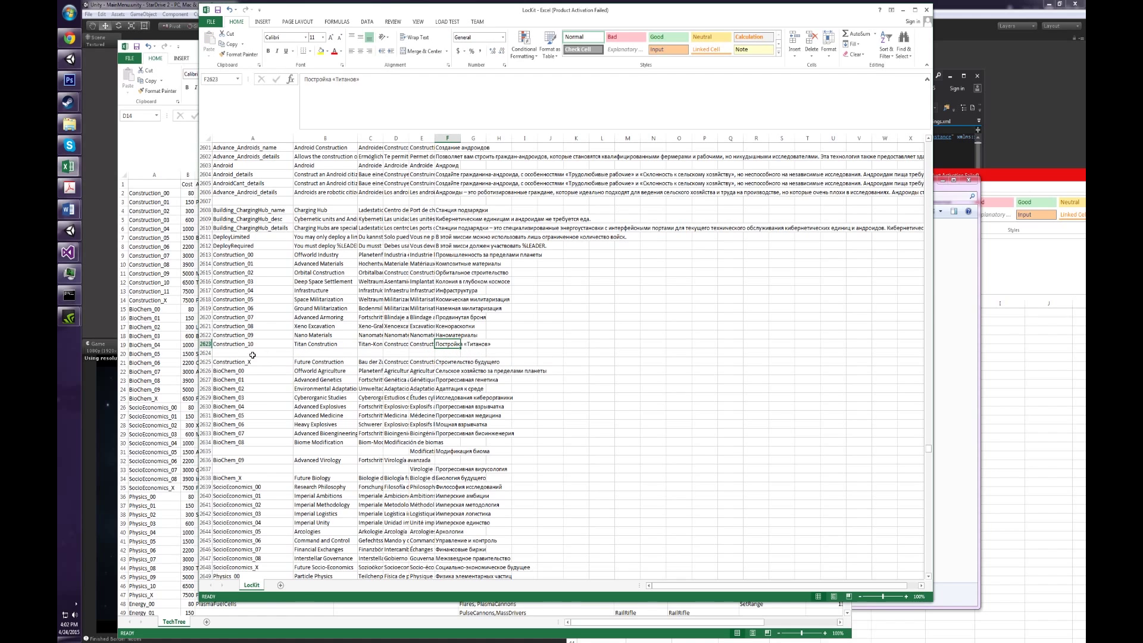
left_click(232, 351)
Shift the Biome Modification texts up to row 2634 and Advanced Virology texts to row 2636
left_click(423, 453)
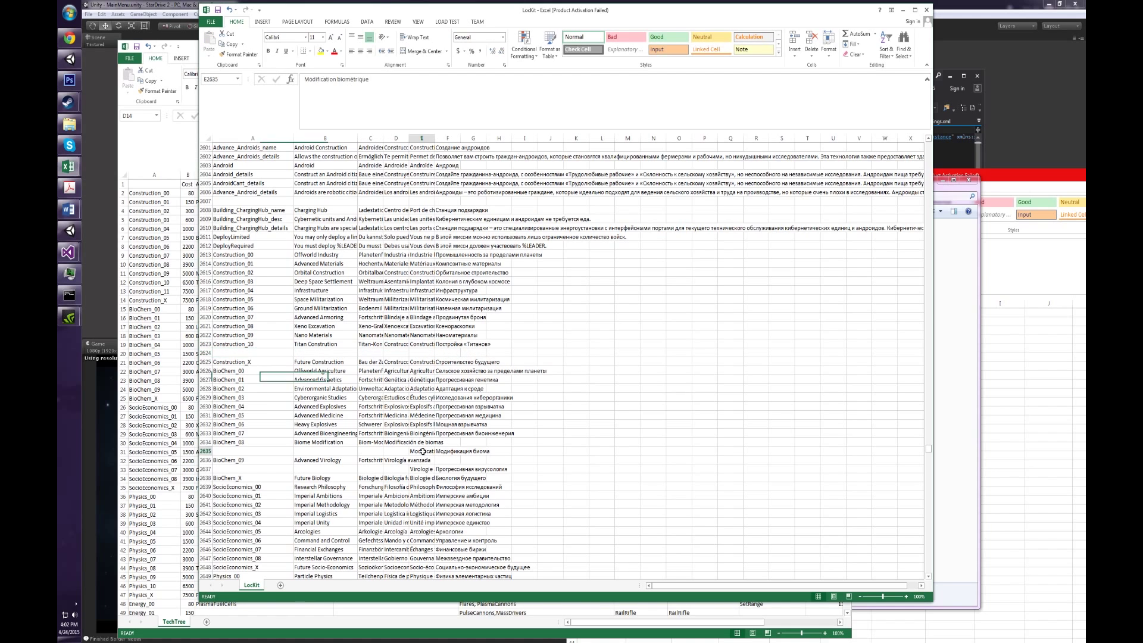
left_click_drag(423, 454, 441, 443)
left_click(442, 450)
left_click(421, 468)
key("ctrl+x")
left_click(421, 460)
key("Return")
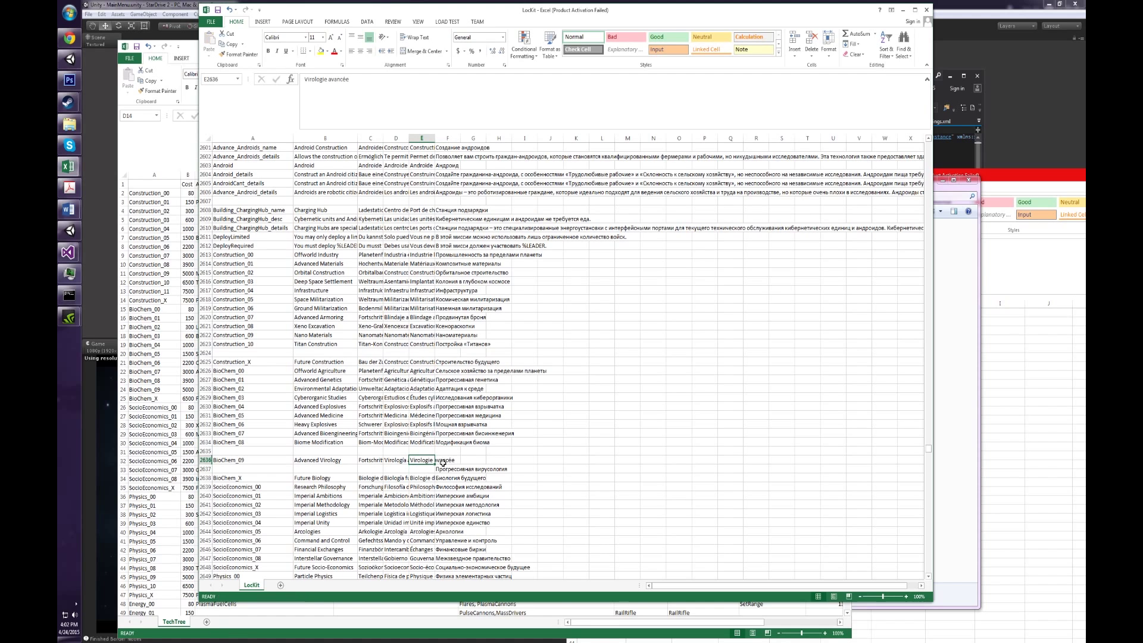
left_click(447, 468)
left_click_drag(446, 468, 446, 460)
Fill Construction_11 below Construction_10 and name it Mod Construction
left_click(238, 344)
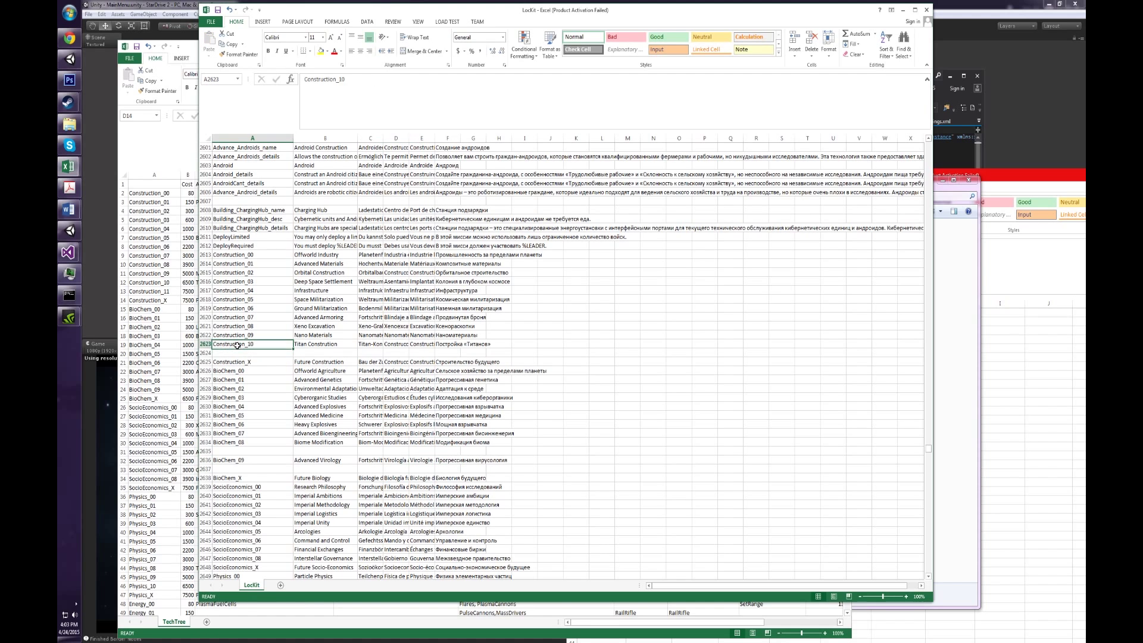
left_click_drag(293, 348, 291, 357)
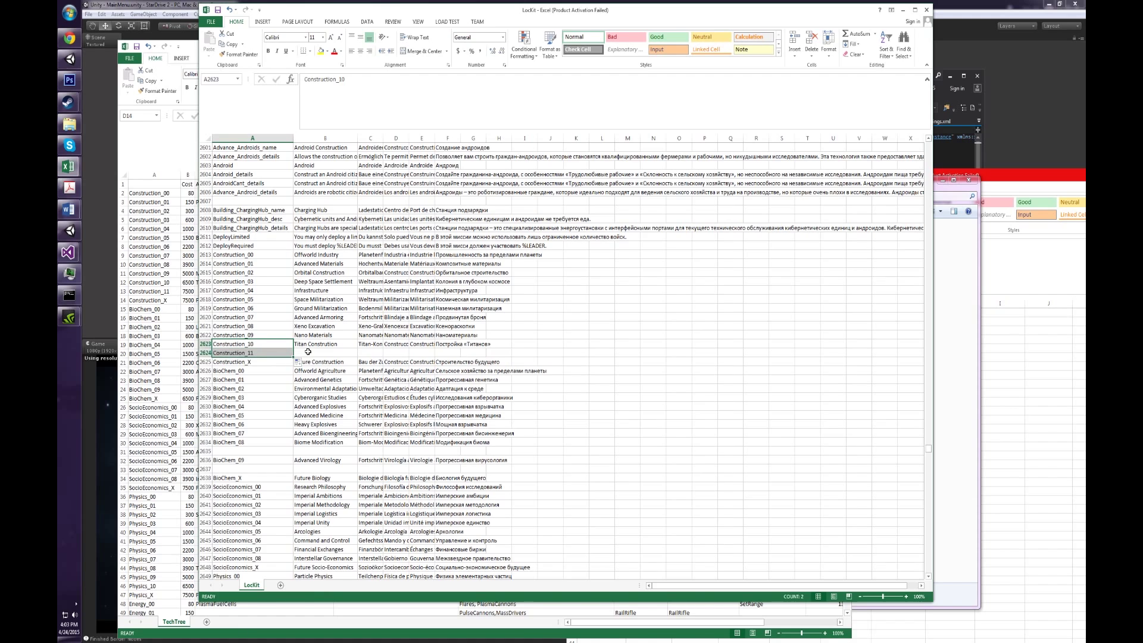
left_click(318, 355)
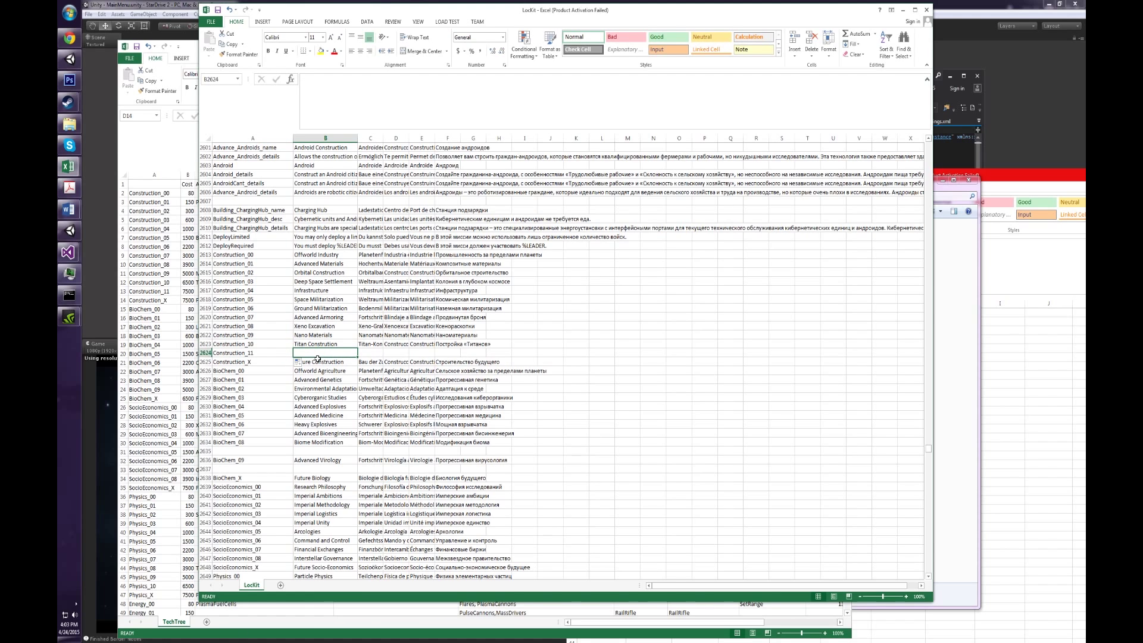
type("ModForum")
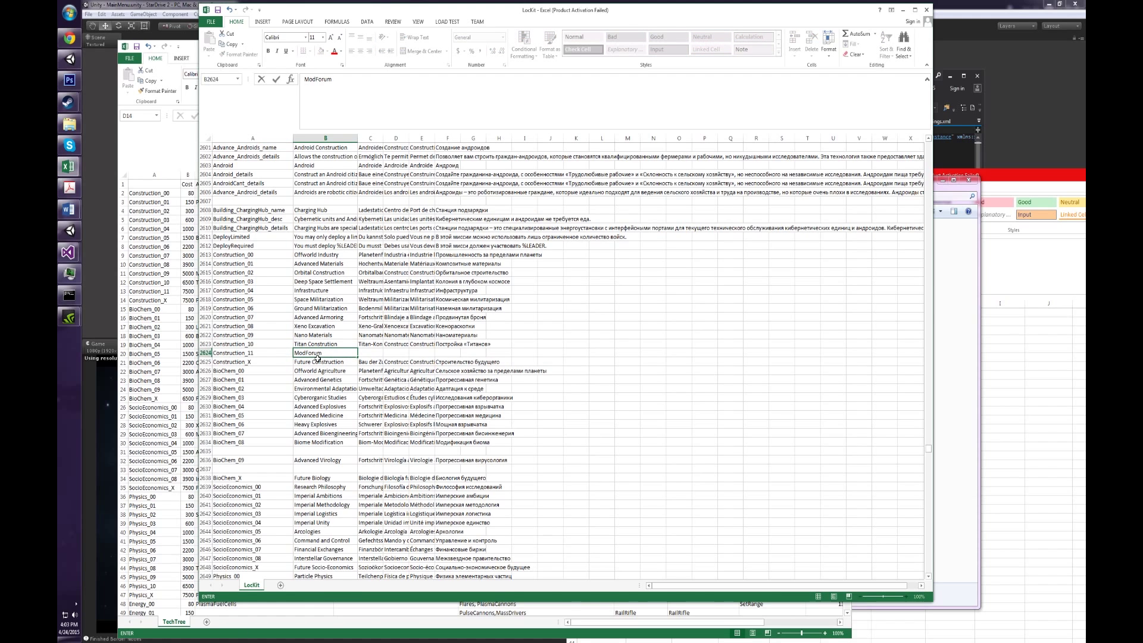
key("Return")
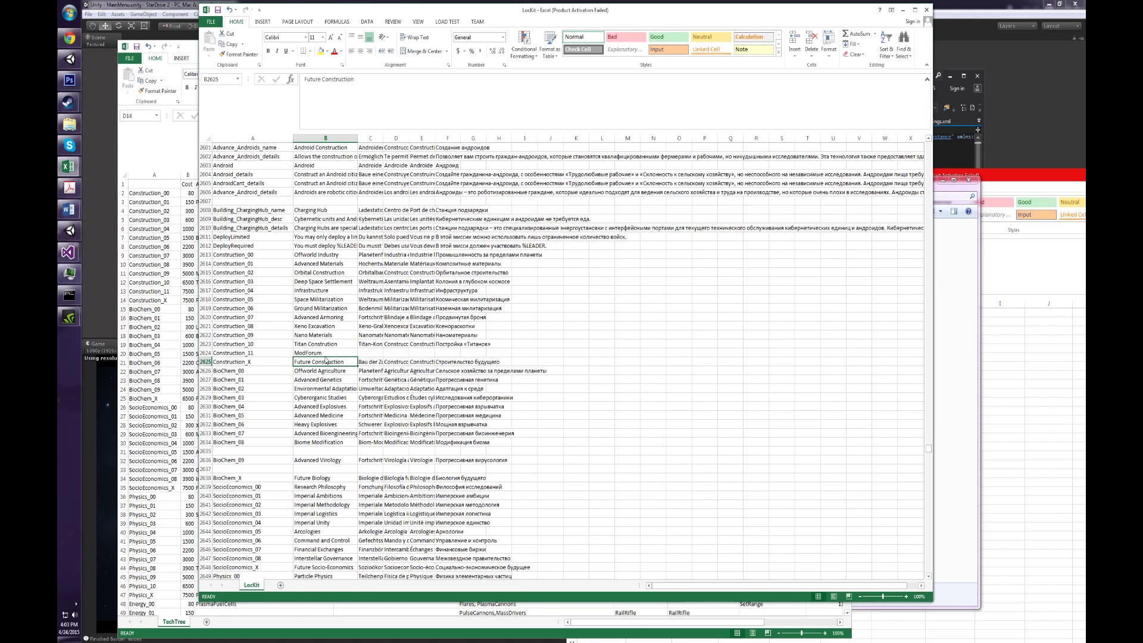
key("Up")
type("M")
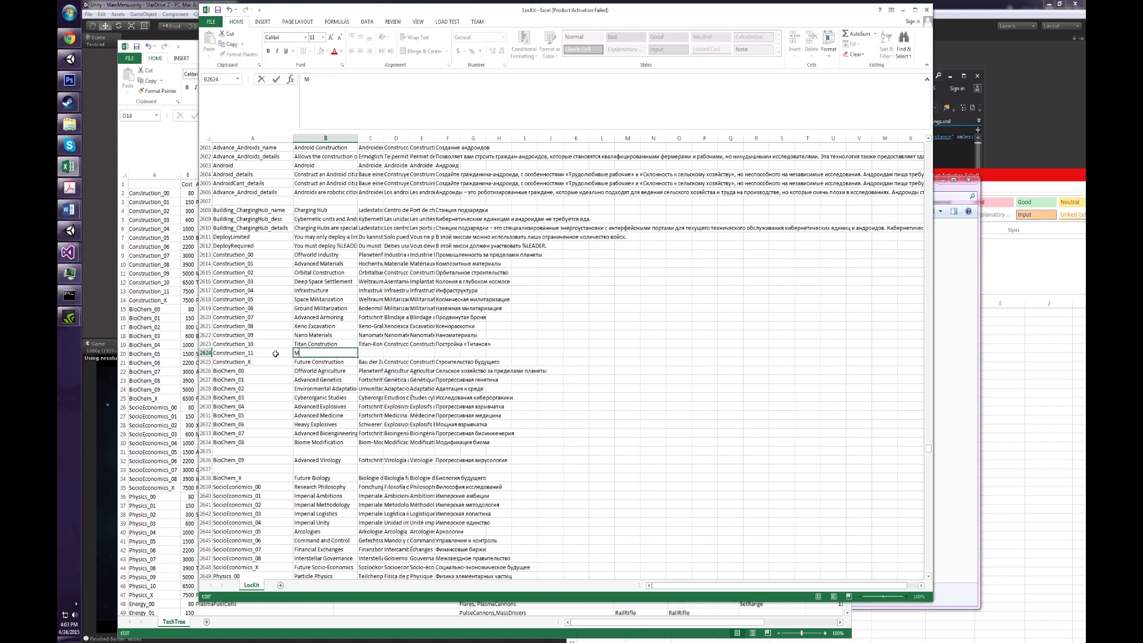
type("od Construction")
key("Return")
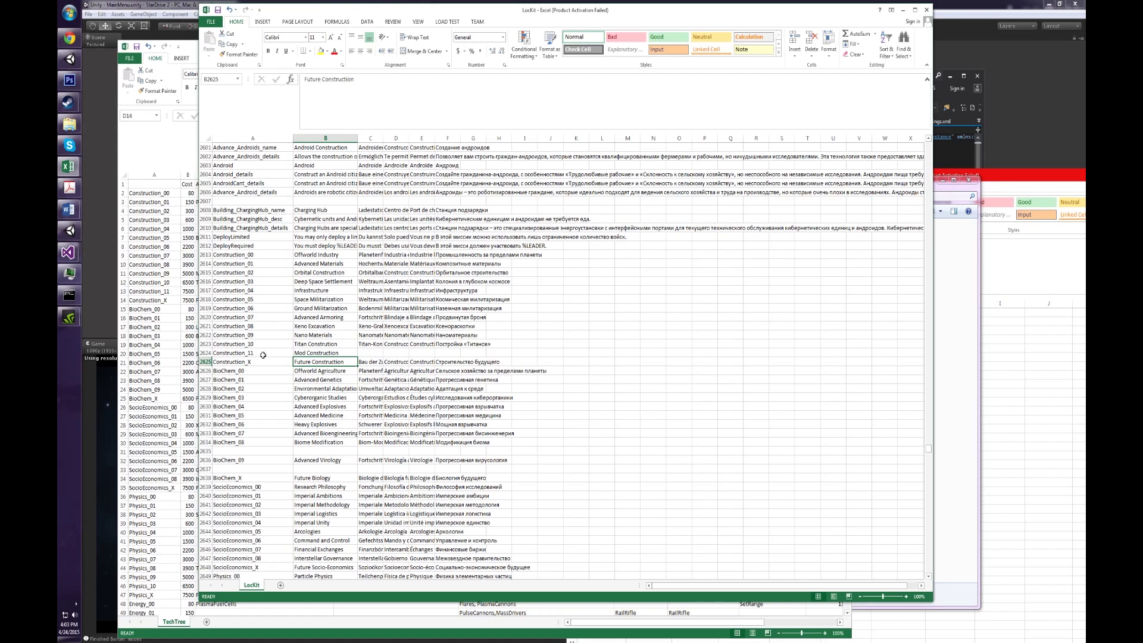
Close the LockKit and TechTree workbooks without saving
left_click(926, 10)
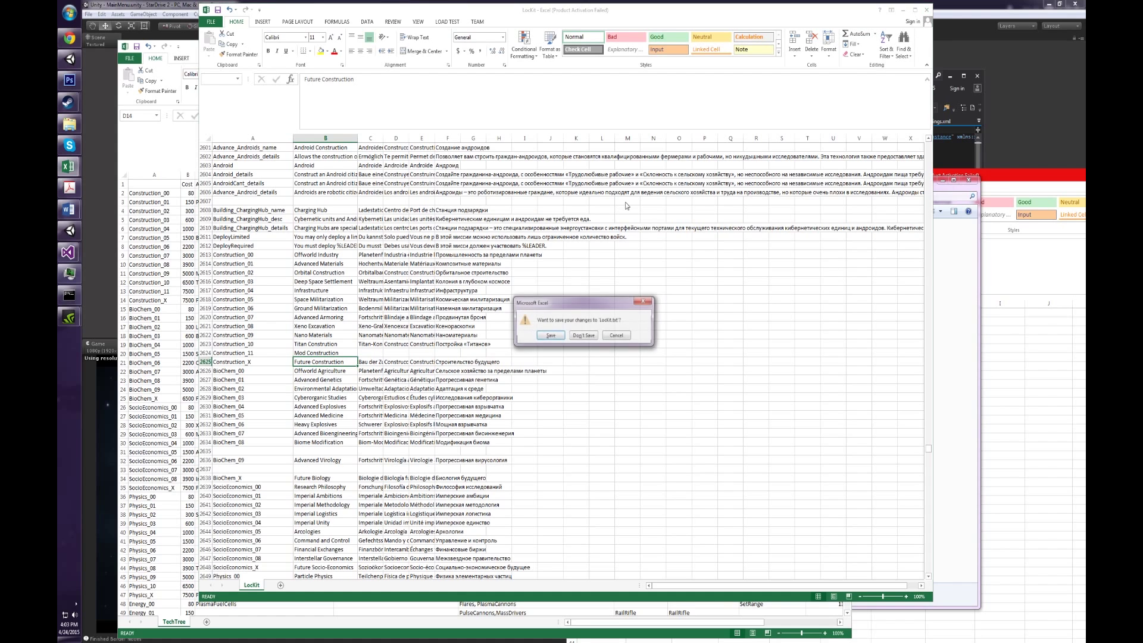
left_click(576, 336)
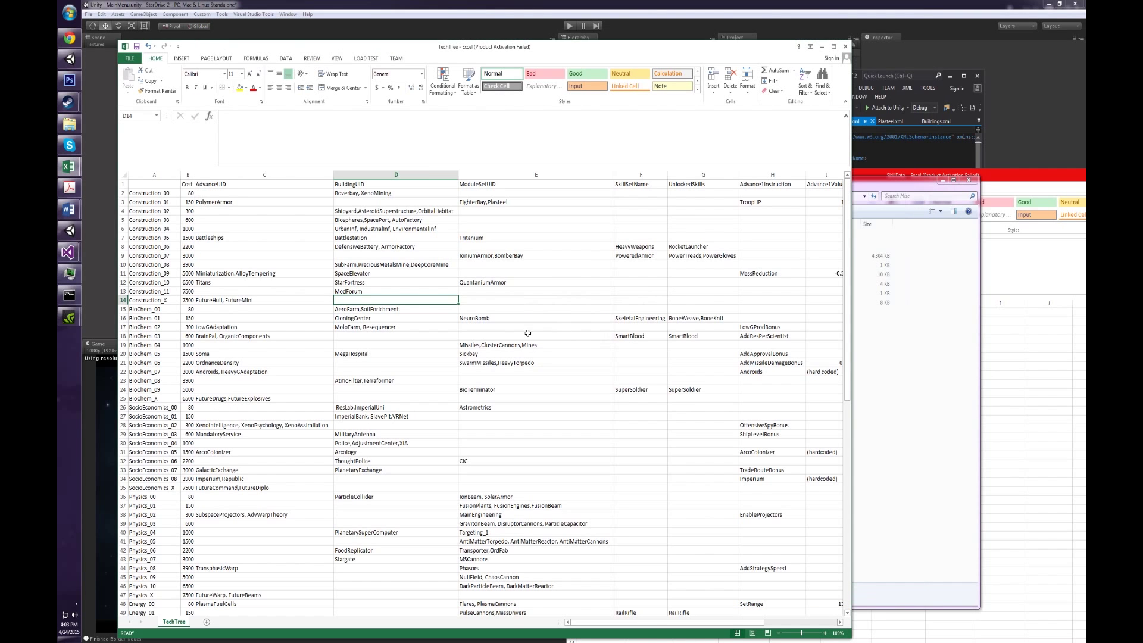
left_click(845, 46)
left_click(583, 336)
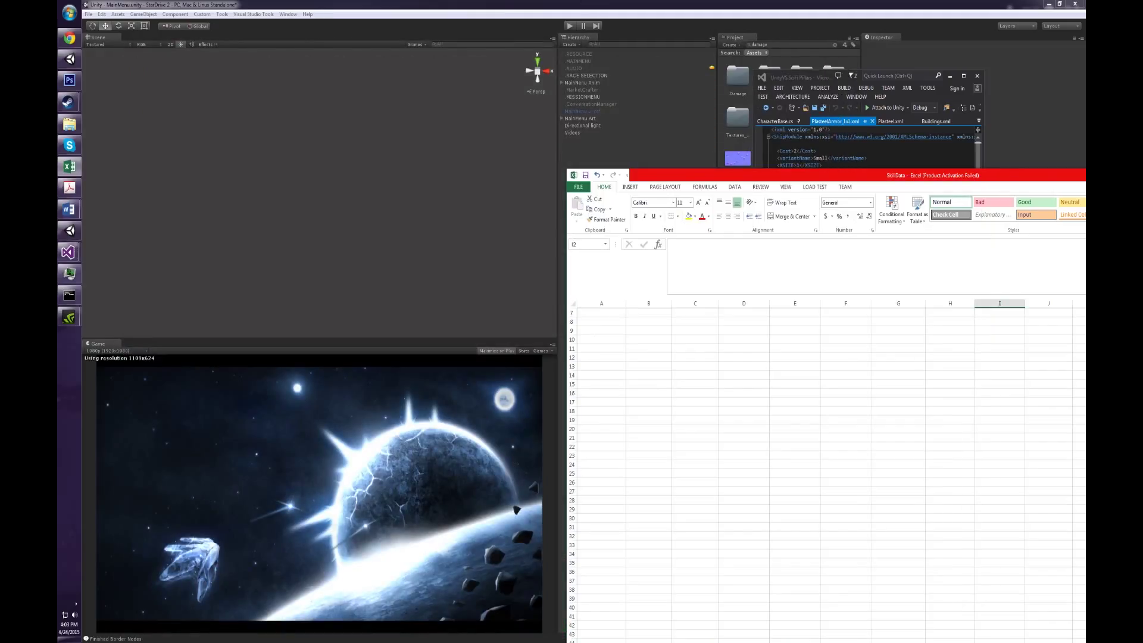
Play the game and check the Construction list's Mod Construction tier: 7500, unlocking Modder's Forum
left_click(570, 26)
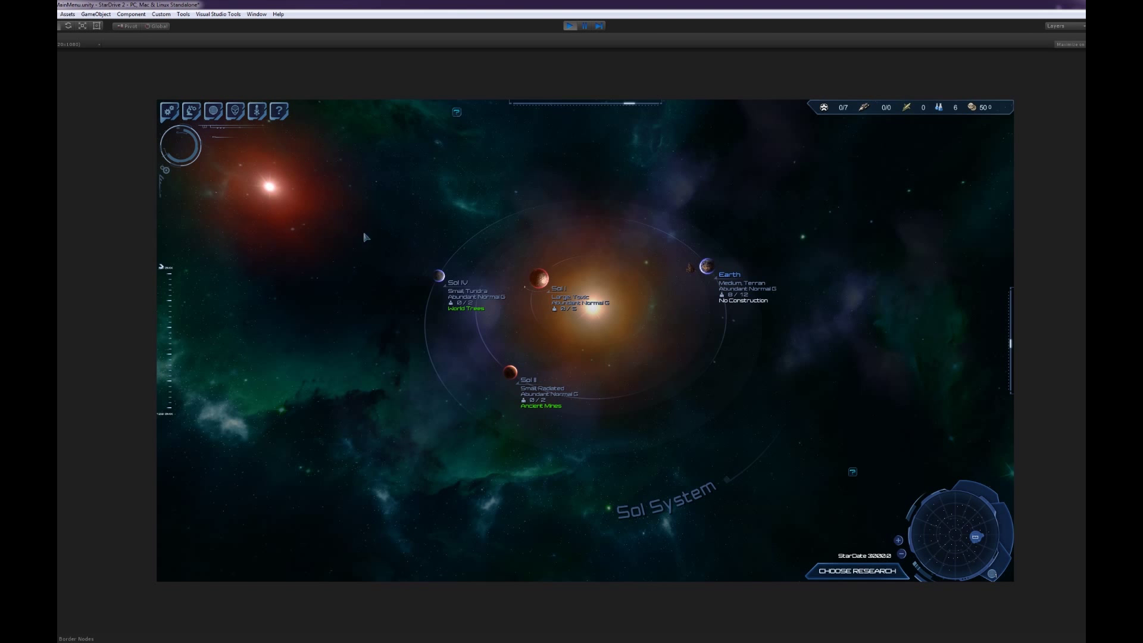
left_click(191, 110)
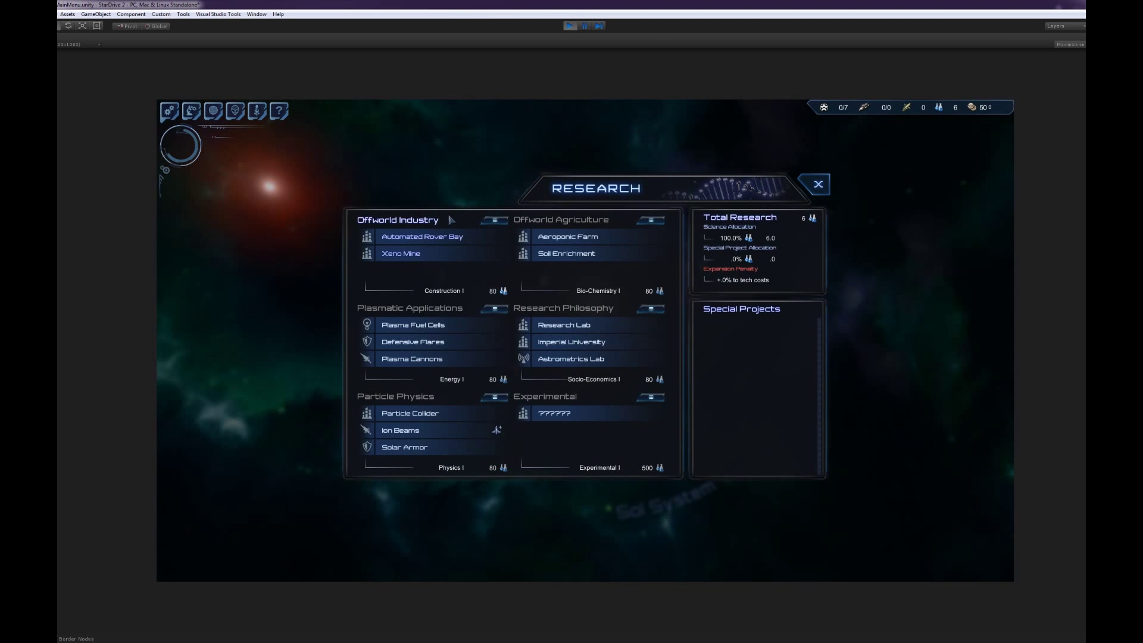
left_click(498, 224)
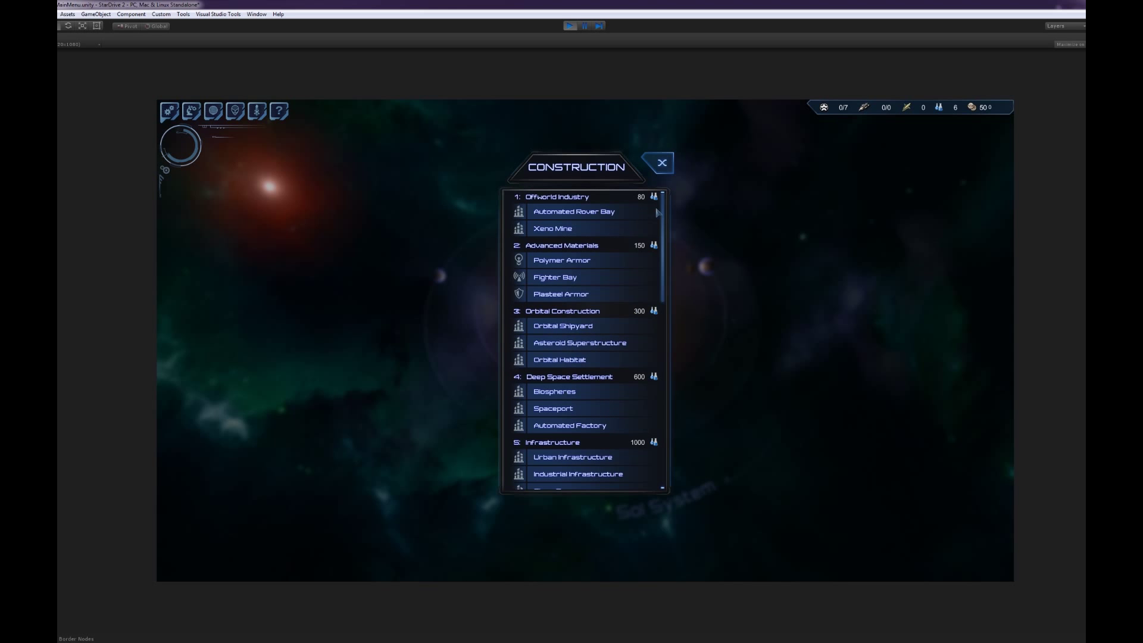
left_click_drag(658, 212, 669, 403)
mouse_move(587, 432)
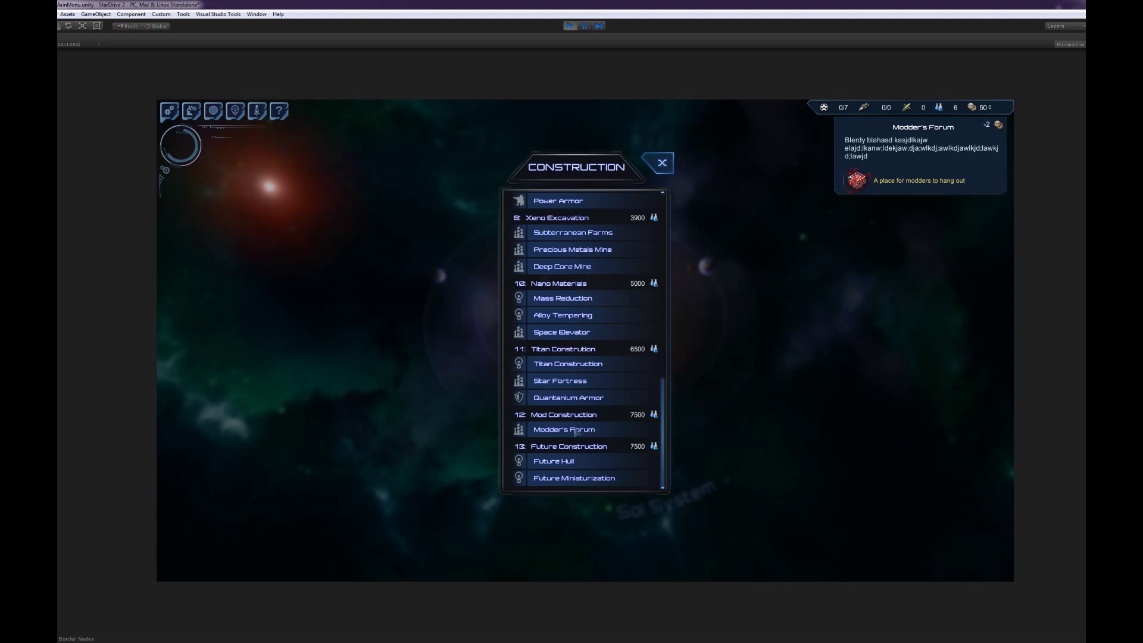
left_click(662, 164)
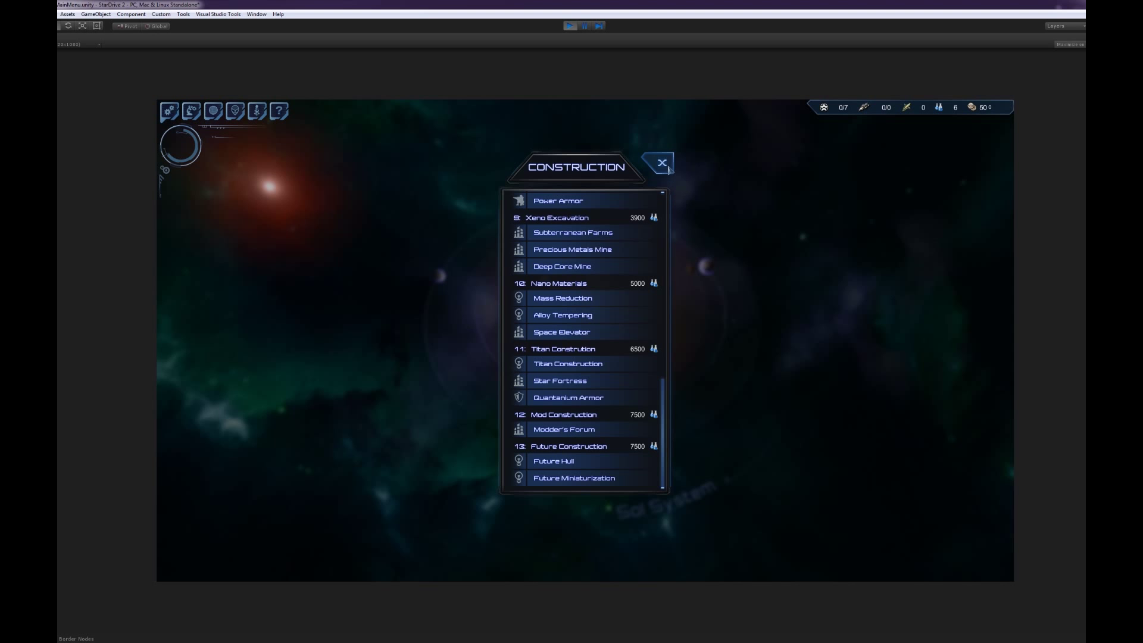
Close the research overview and stop the running game in the editor
left_click(817, 184)
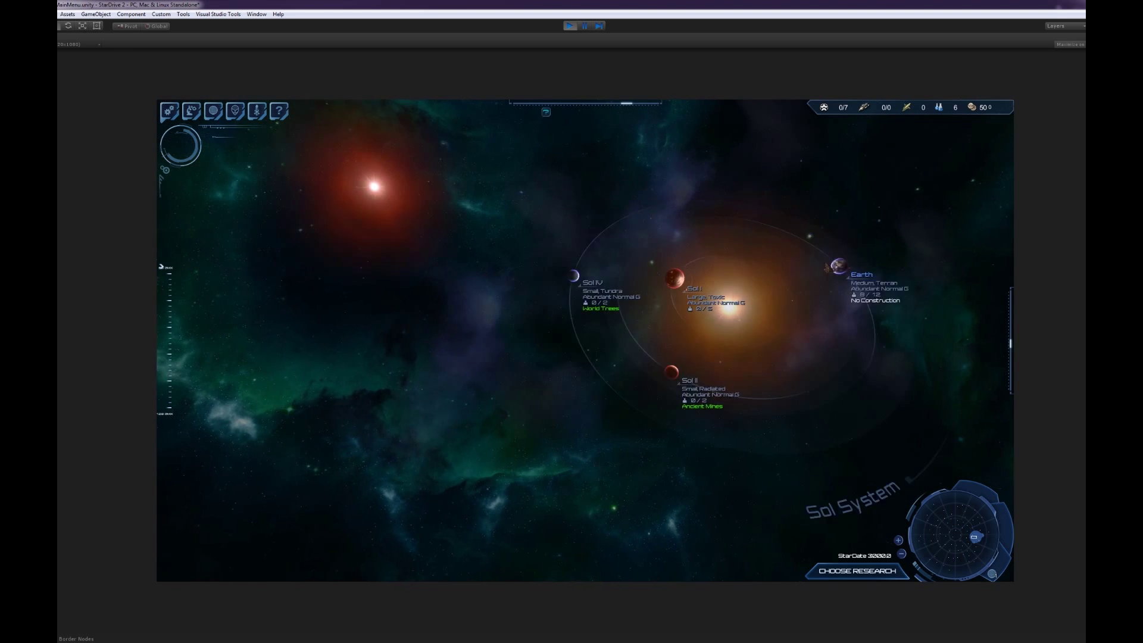
left_click(29, 250)
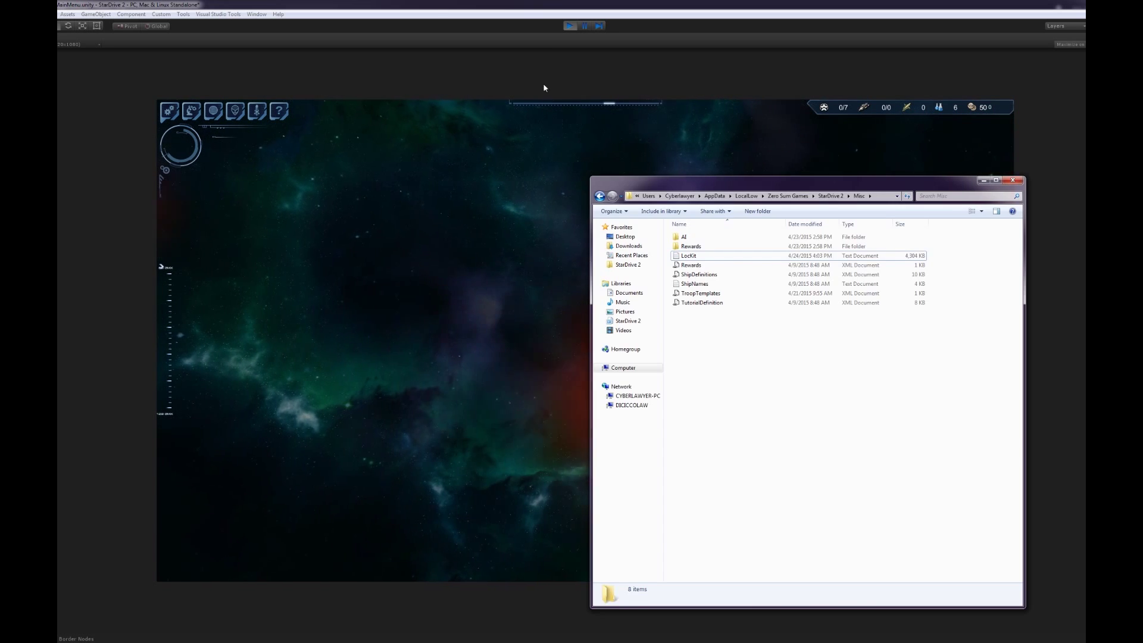
left_click(570, 36)
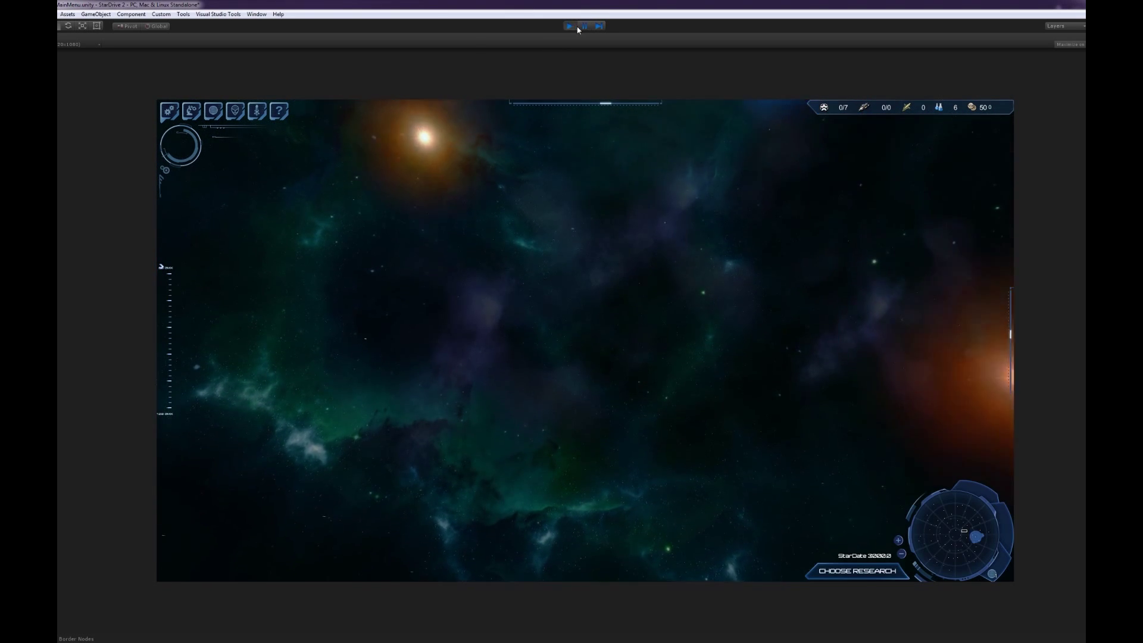
key("ctrl+p")
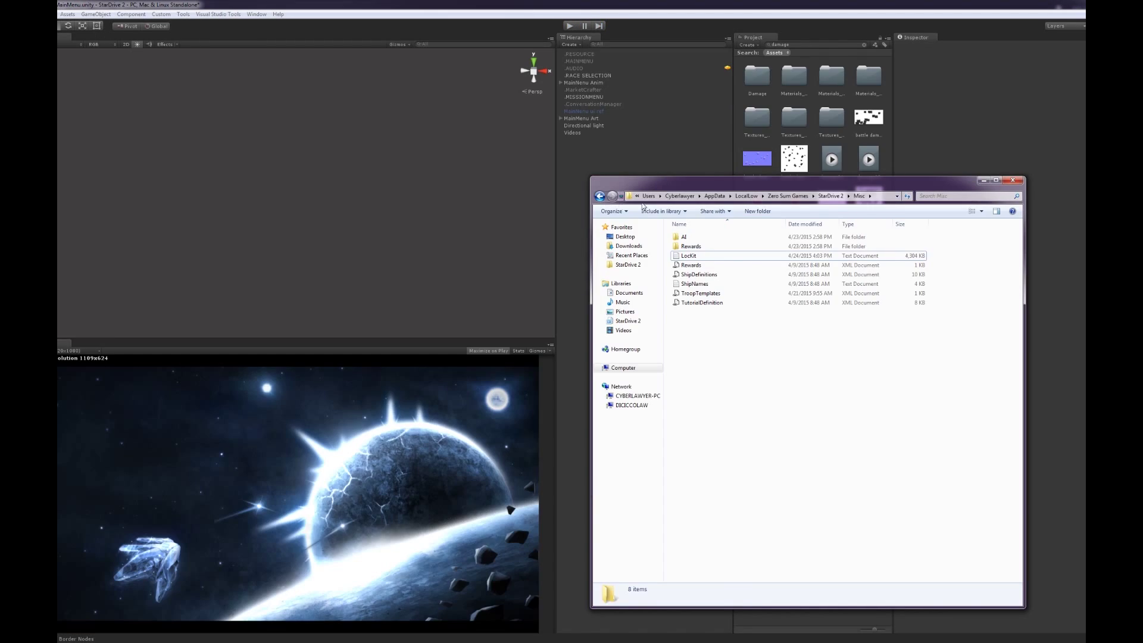
Go up to the StarDrive 2 folder, open Techs, and move SkillData aside
key("BackSpace")
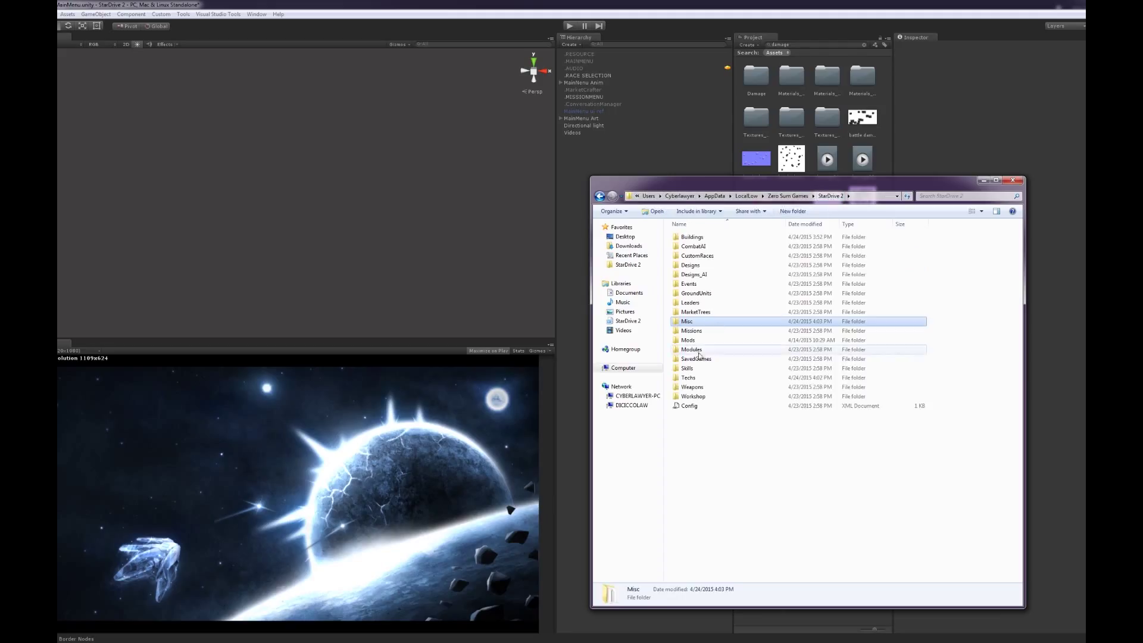
double_click(706, 377)
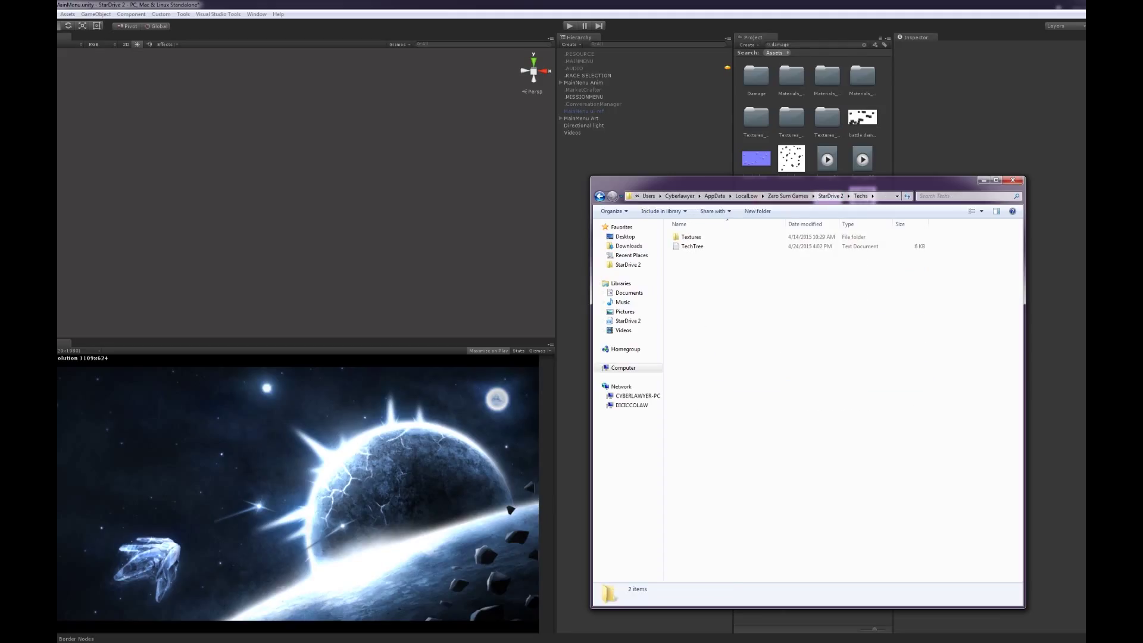
key("alt+Tab")
left_click_drag(685, 179, 570, 344)
Open TechTree in Excel, auto-fit columns A–K, then narrow the AdvanceUID and ModuleSetUID columns
left_click_drag(692, 245, 635, 413)
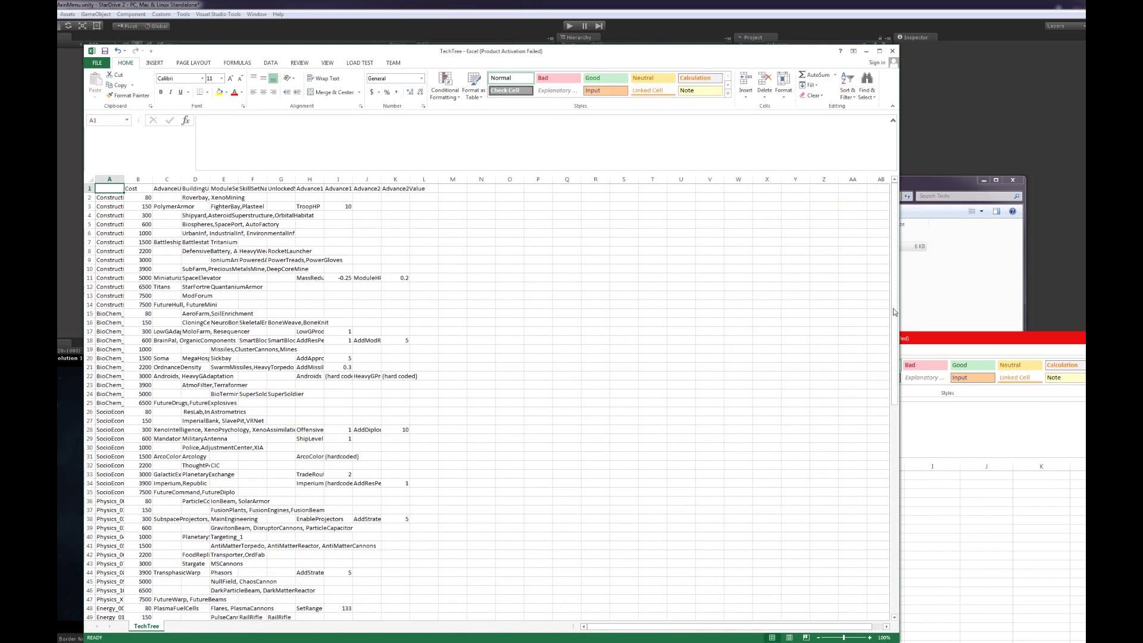
left_click(367, 179, "shift")
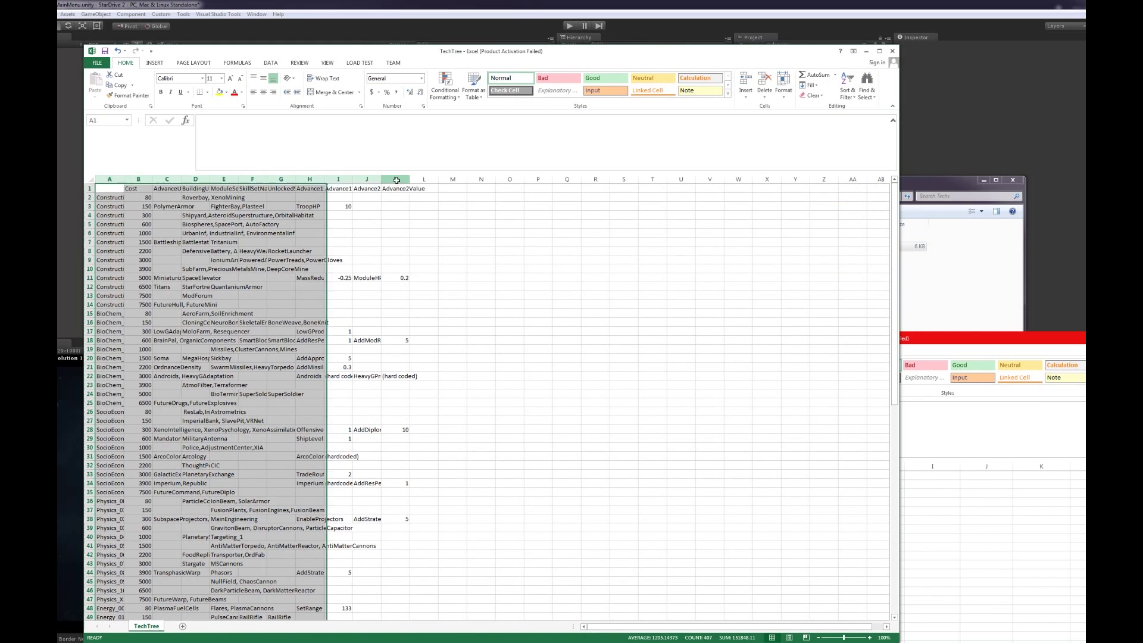
left_click(395, 179, "shift")
double_click(381, 179)
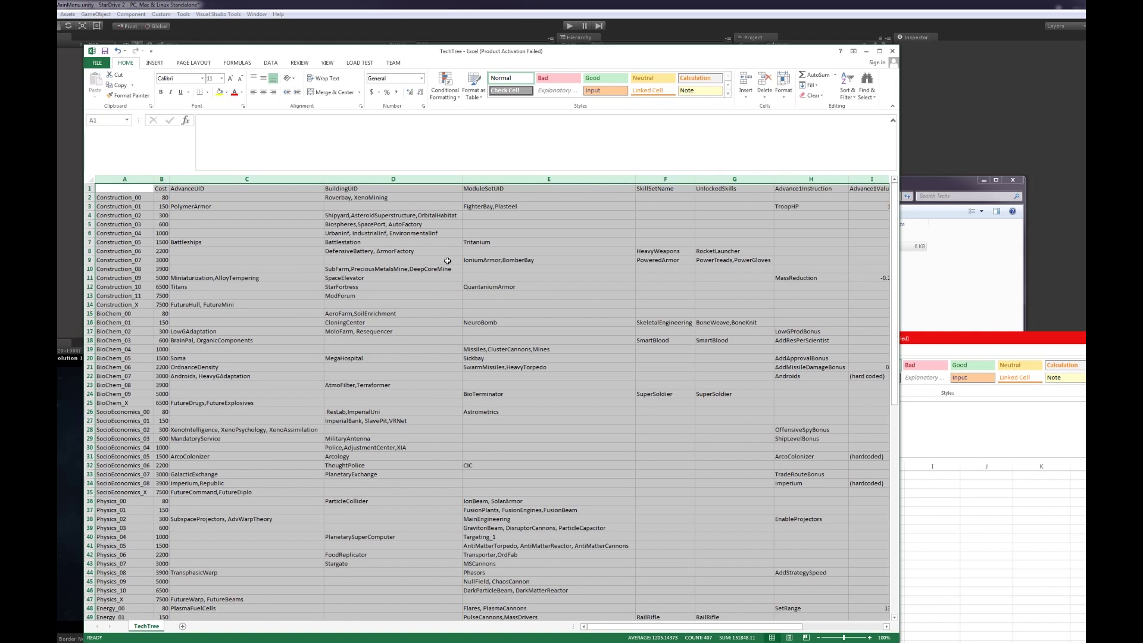
left_click(208, 269)
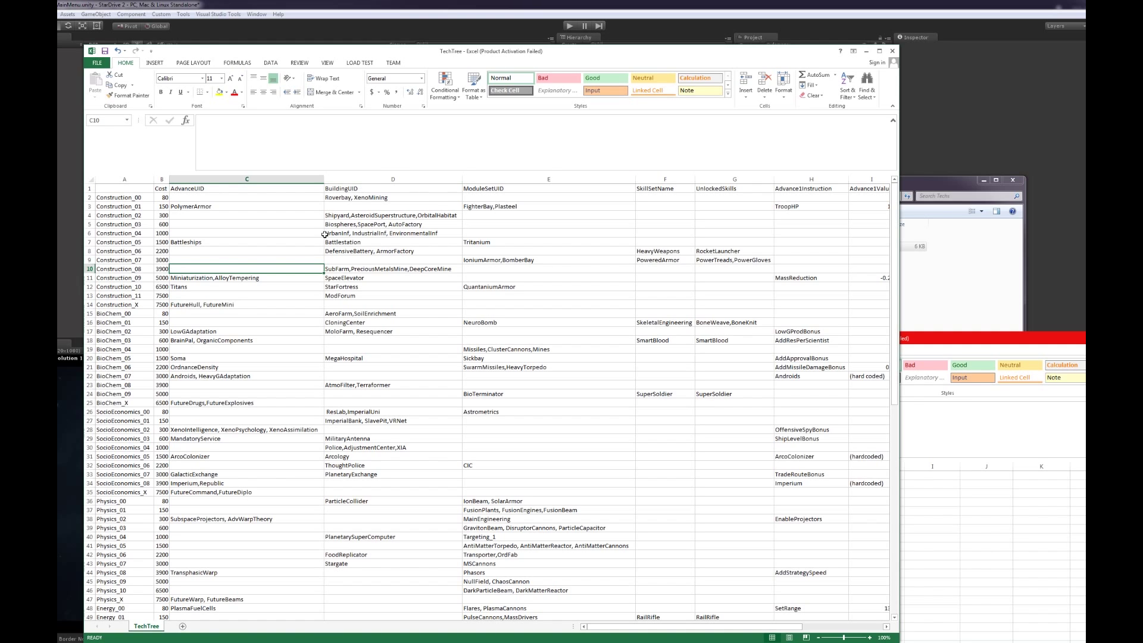
left_click_drag(321, 182, 276, 183)
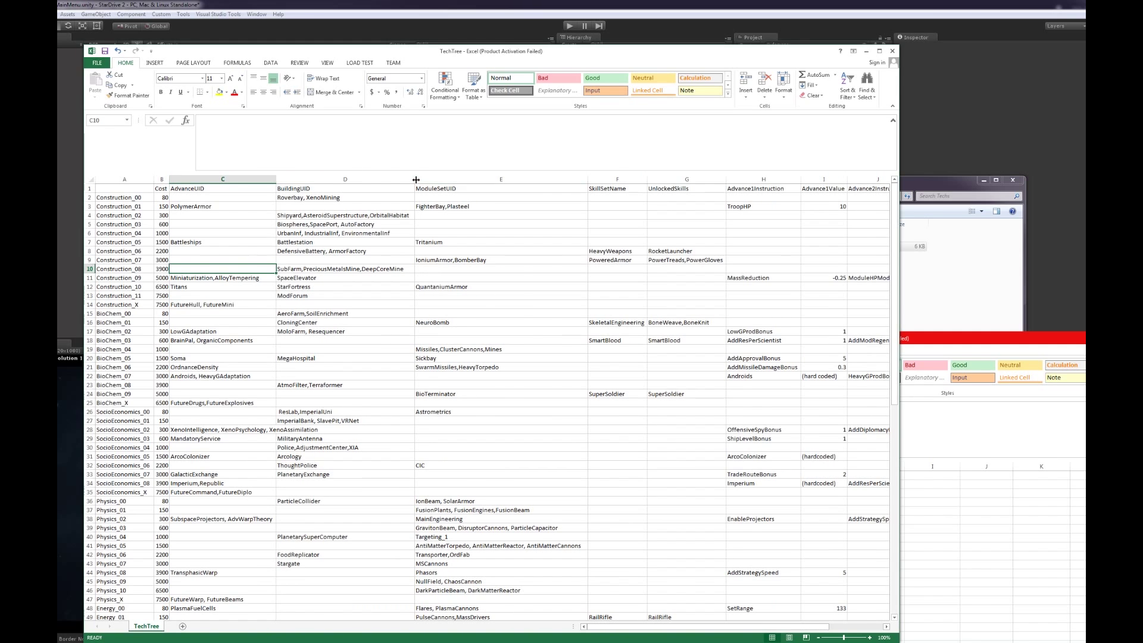
left_click_drag(588, 181, 536, 181)
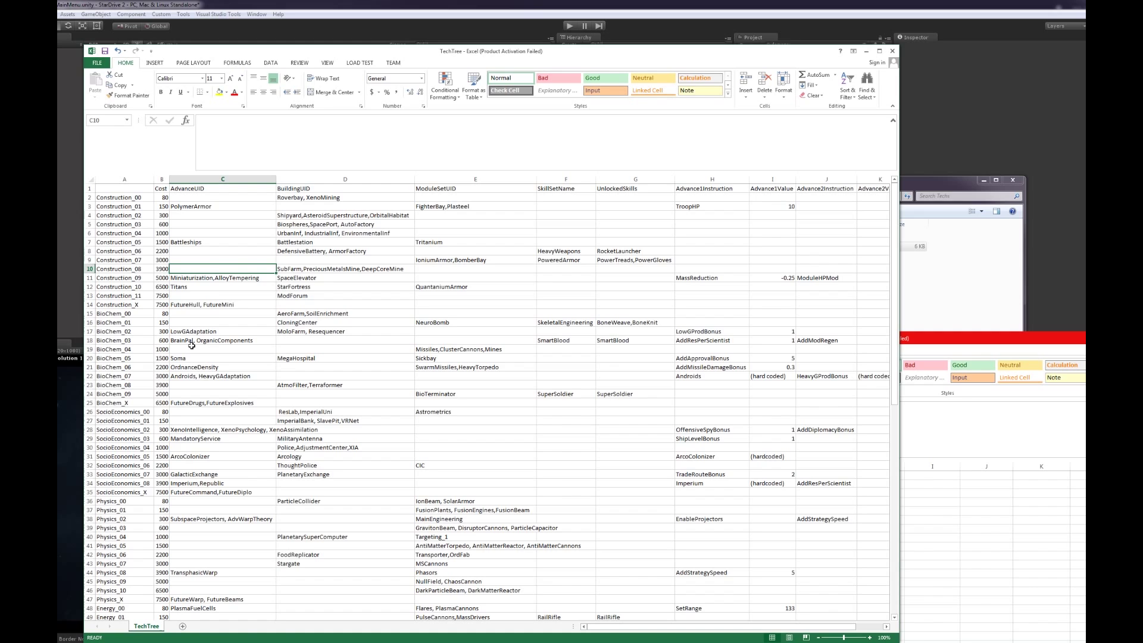
Inspect the advances listed for Construction_01, Construction_07 and Construction_09
left_click(195, 206)
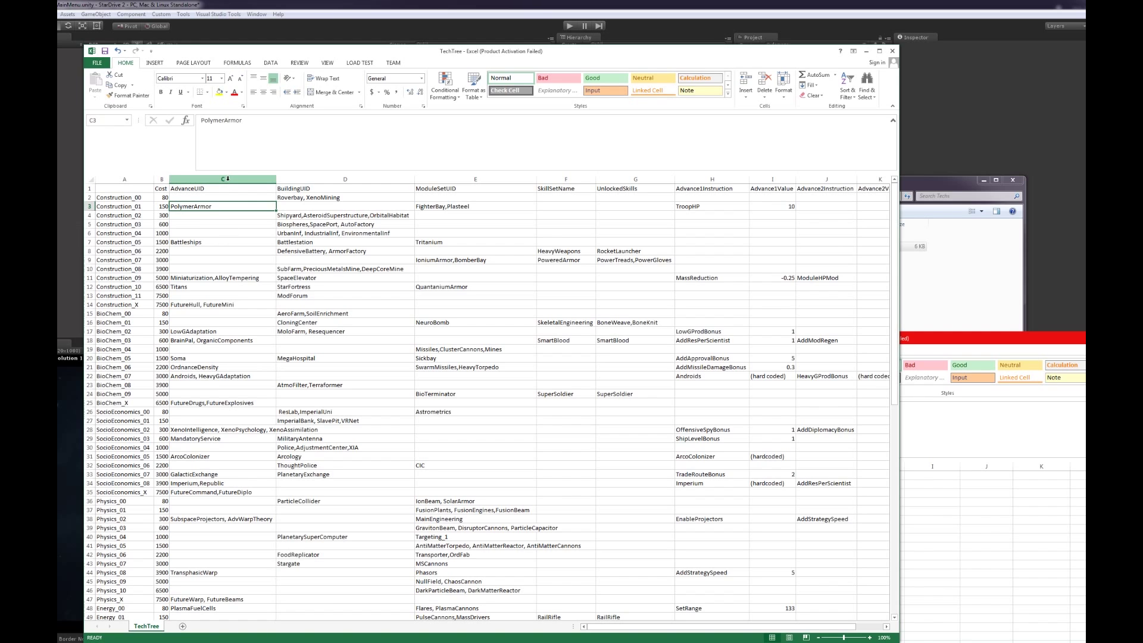
left_click(219, 257)
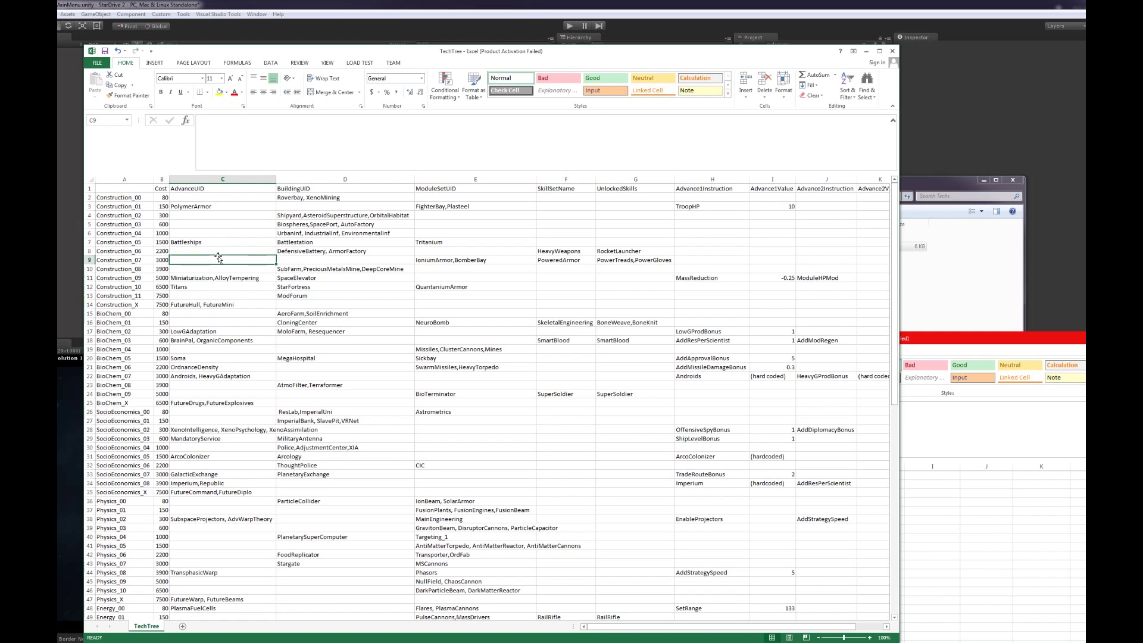
left_click(208, 282)
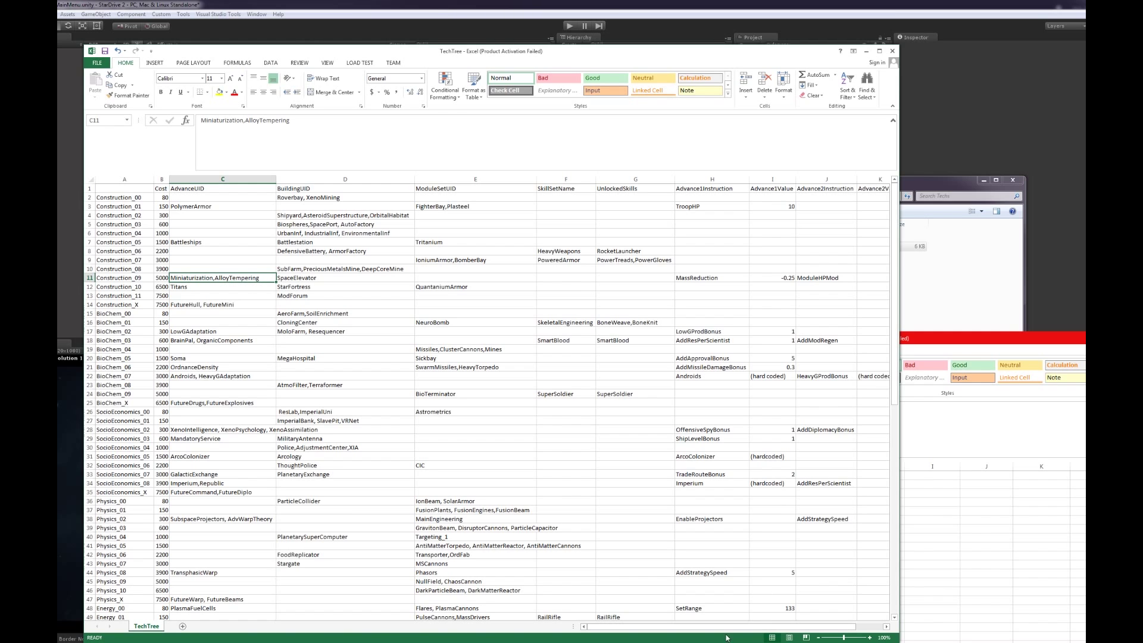
left_click_drag(727, 627, 754, 625)
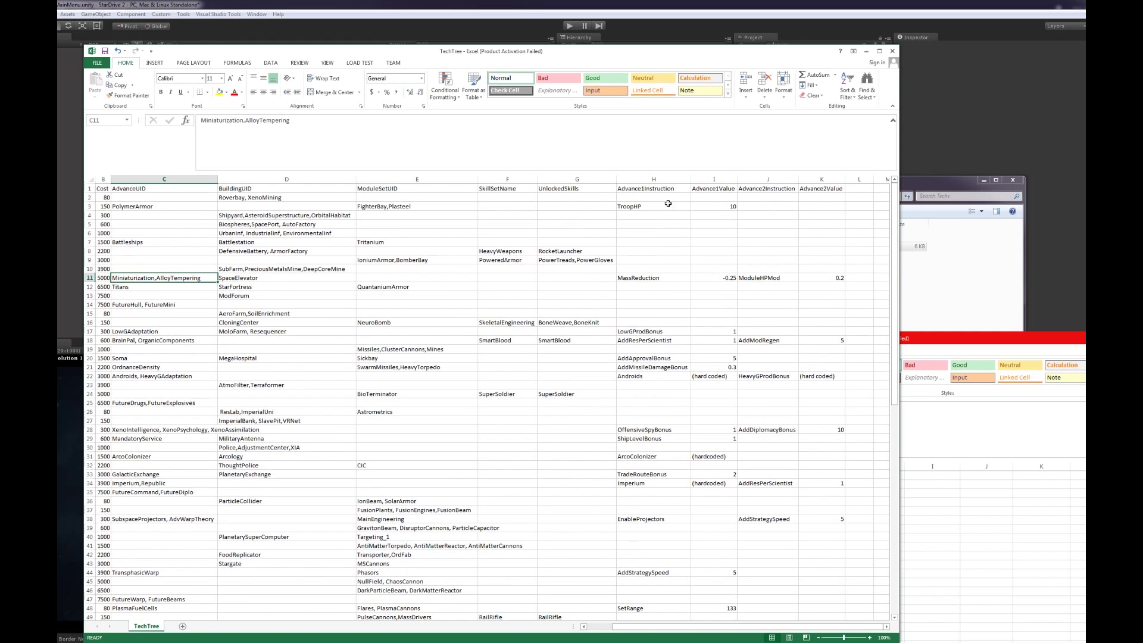
left_click(652, 280)
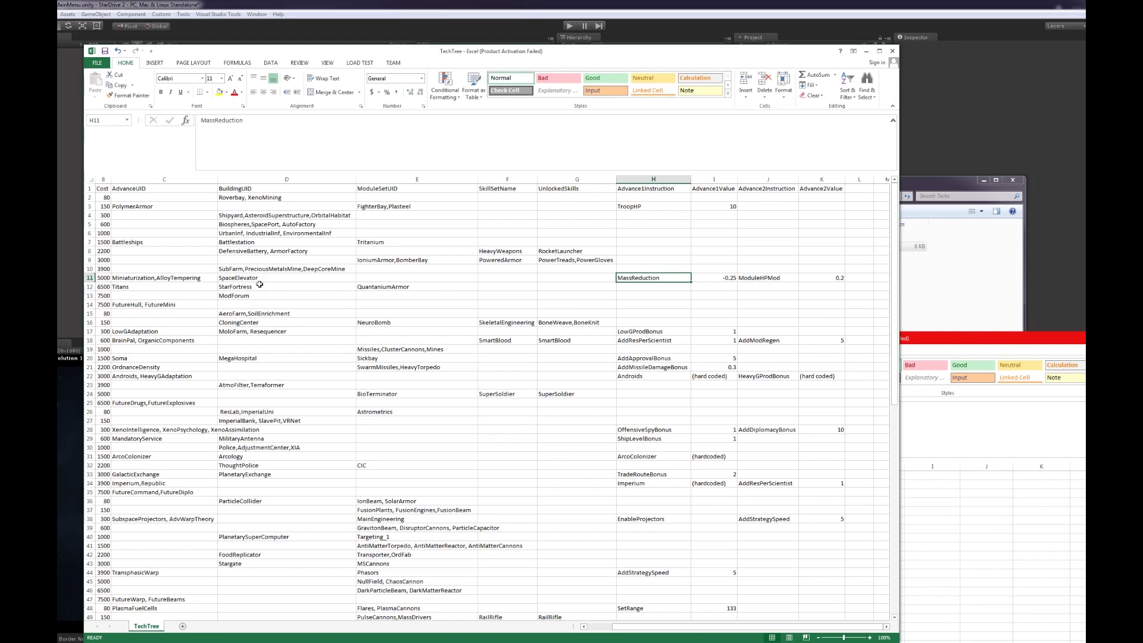
left_click(761, 276)
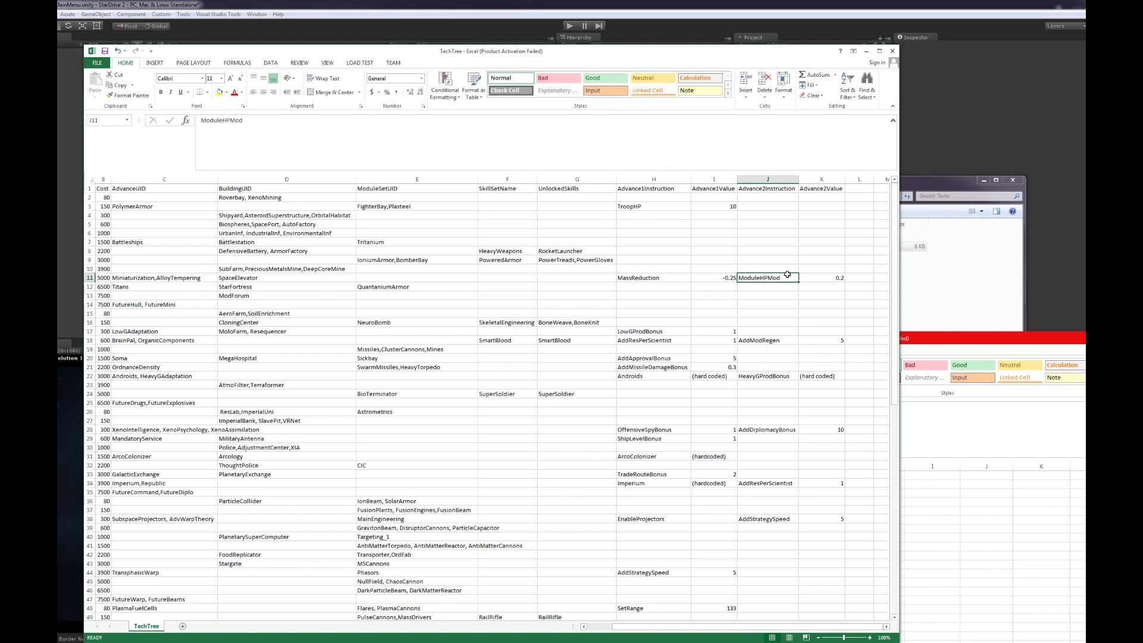
left_click(827, 278)
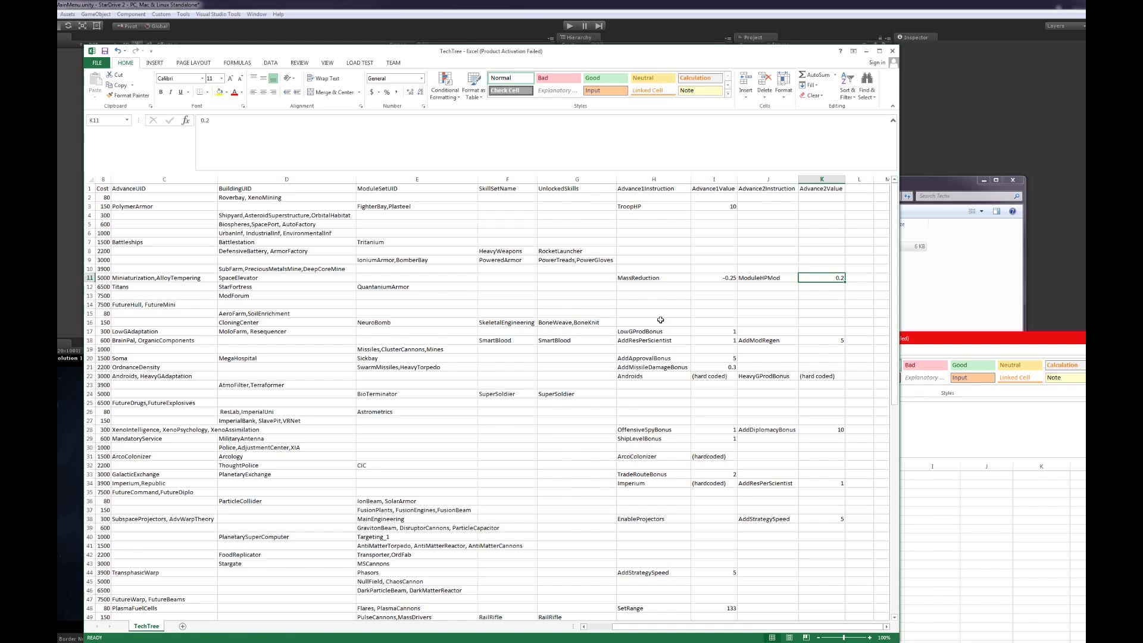
left_click(648, 277)
left_click(649, 331)
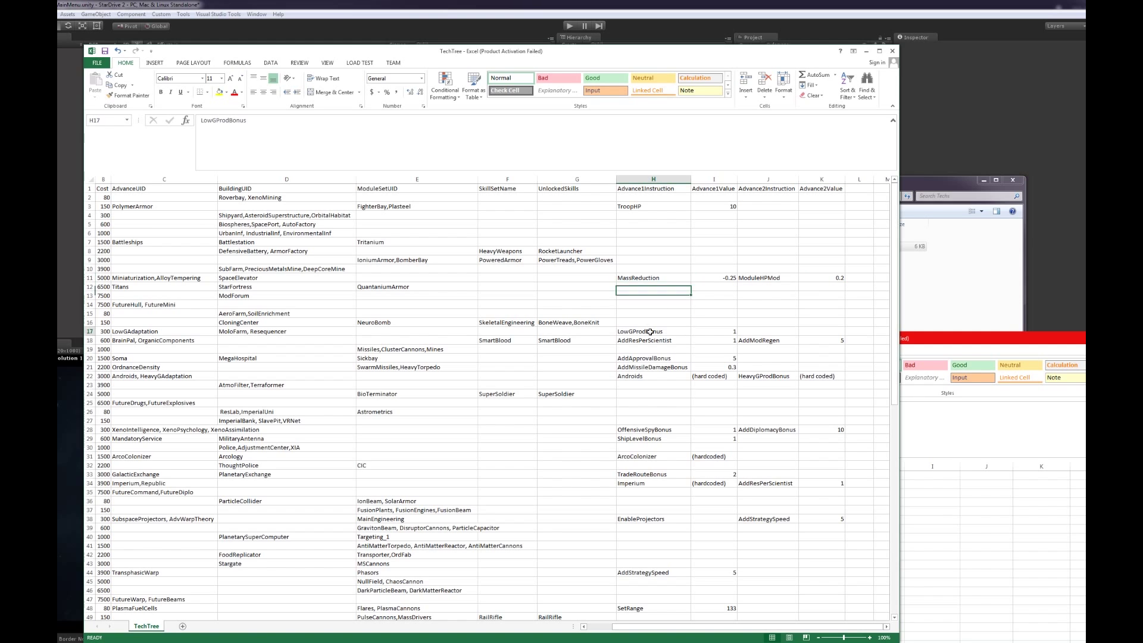
left_click(751, 341)
key("Left")
key("Left")
key("Down")
key("Down")
key("Right")
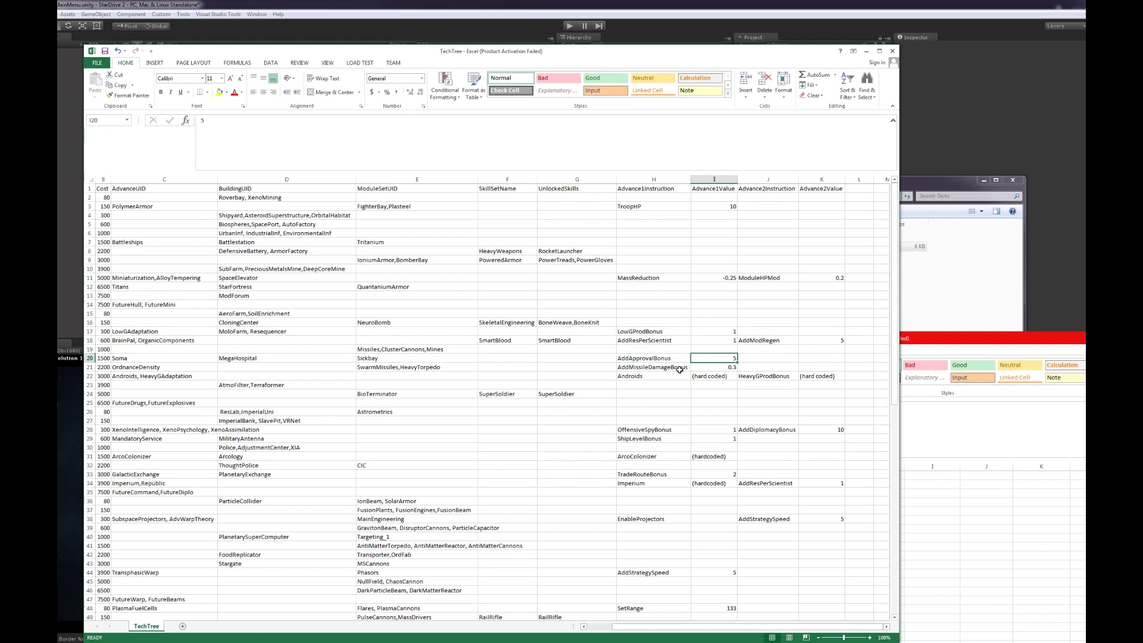
left_click(679, 370)
key("Down")
key("Right")
key("Right")
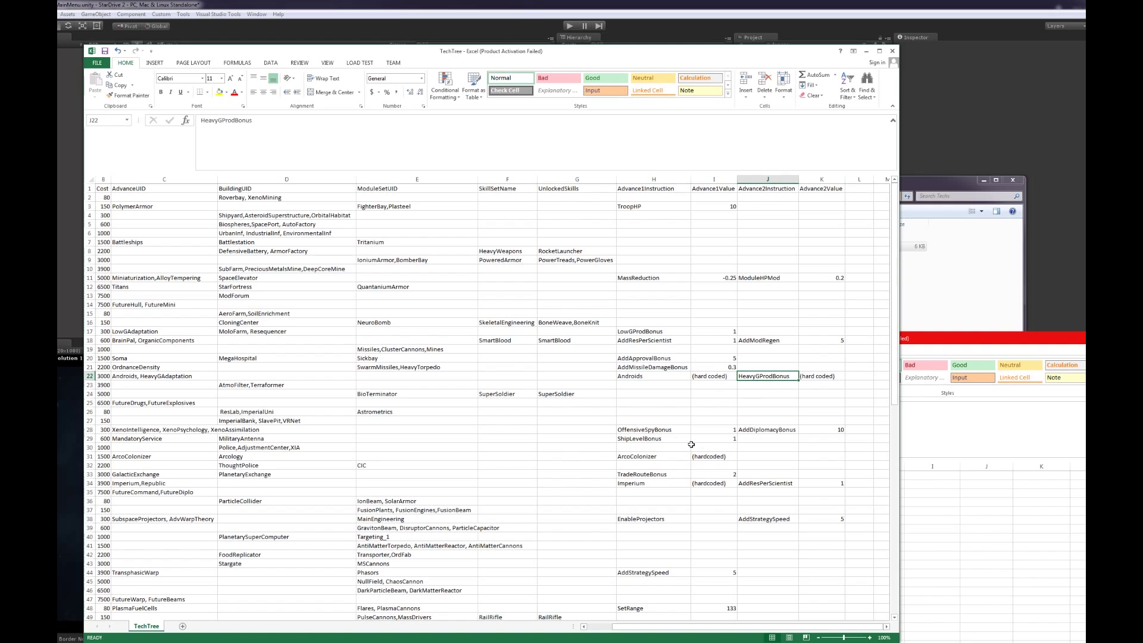
left_click(662, 429)
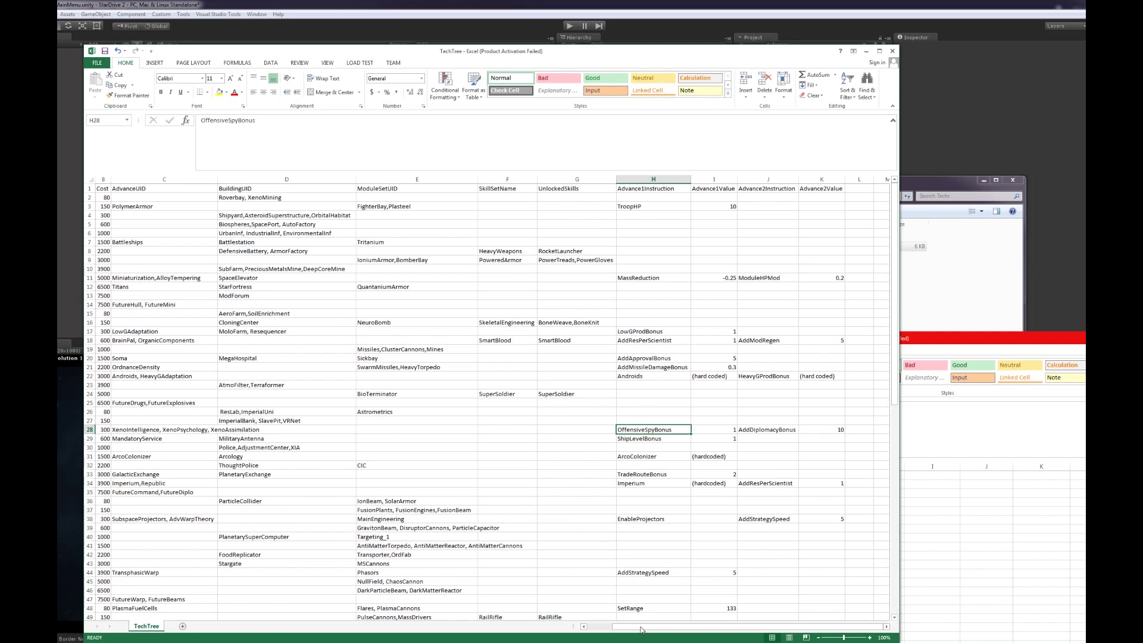
left_click_drag(614, 628, 591, 628)
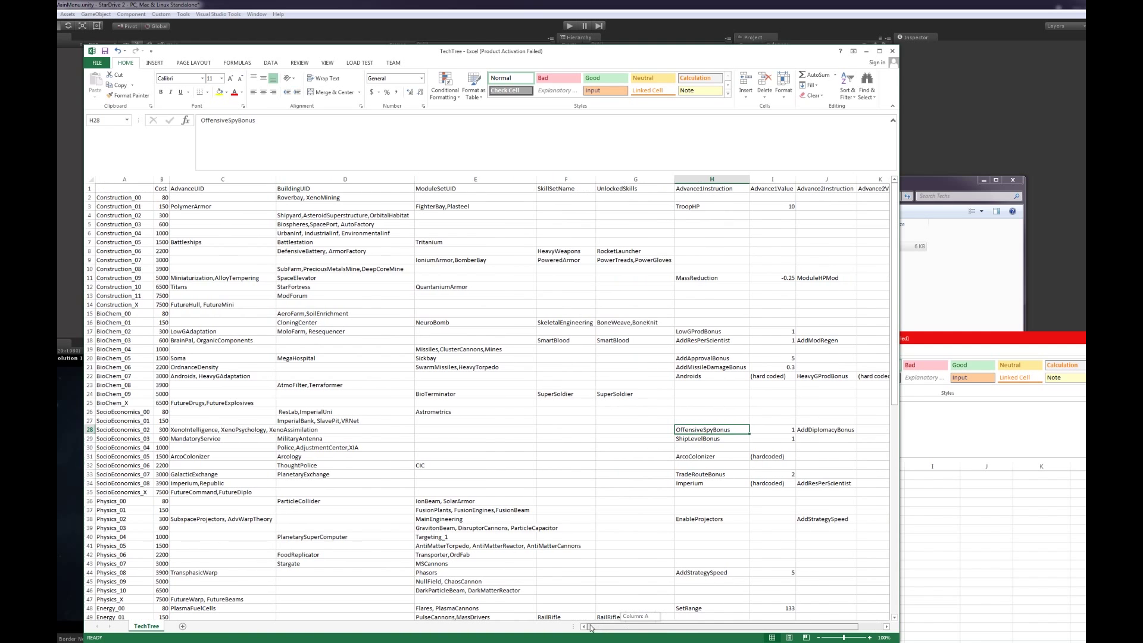
double_click(194, 304)
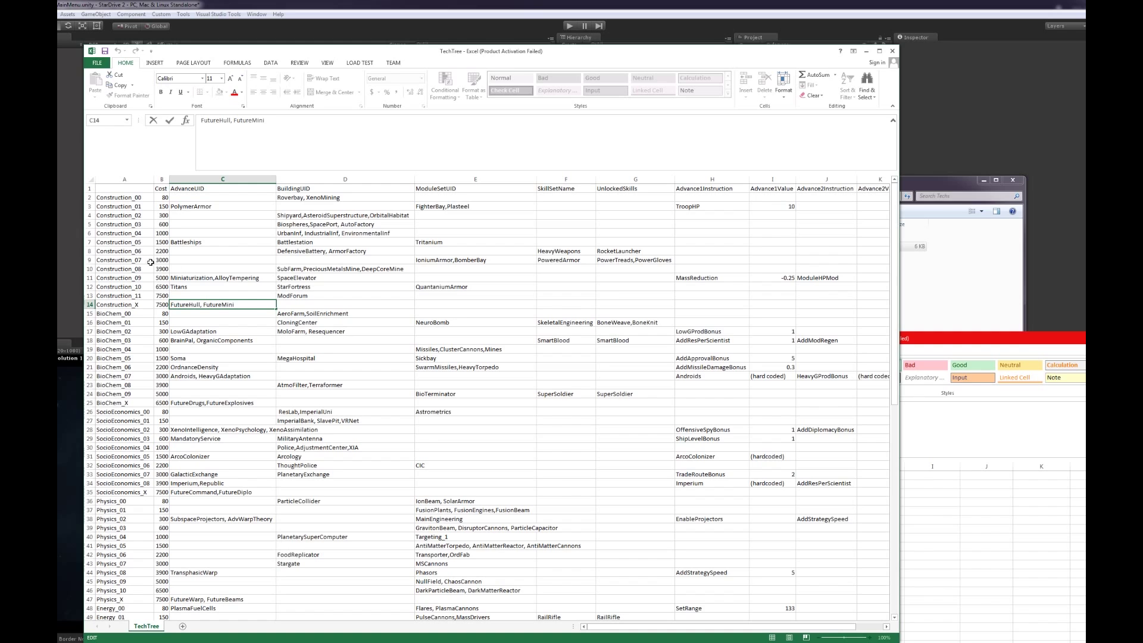
Go up to StarDrive 2, enter Misc, minimize TechTree and drag LocKit into Excel
key("alt+Tab")
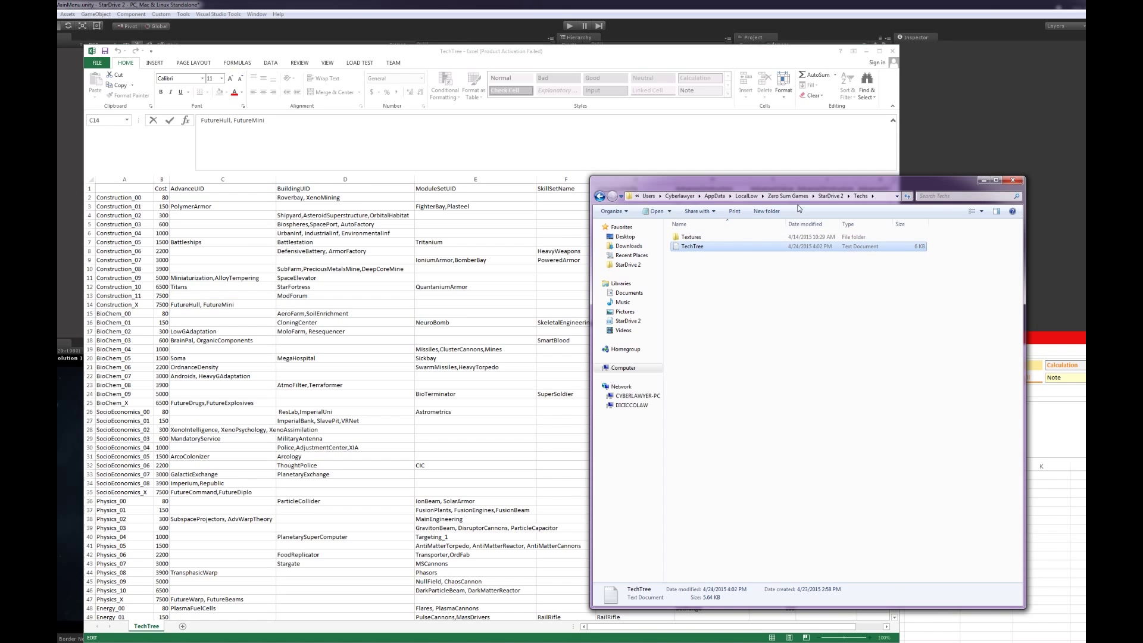
left_click(823, 197)
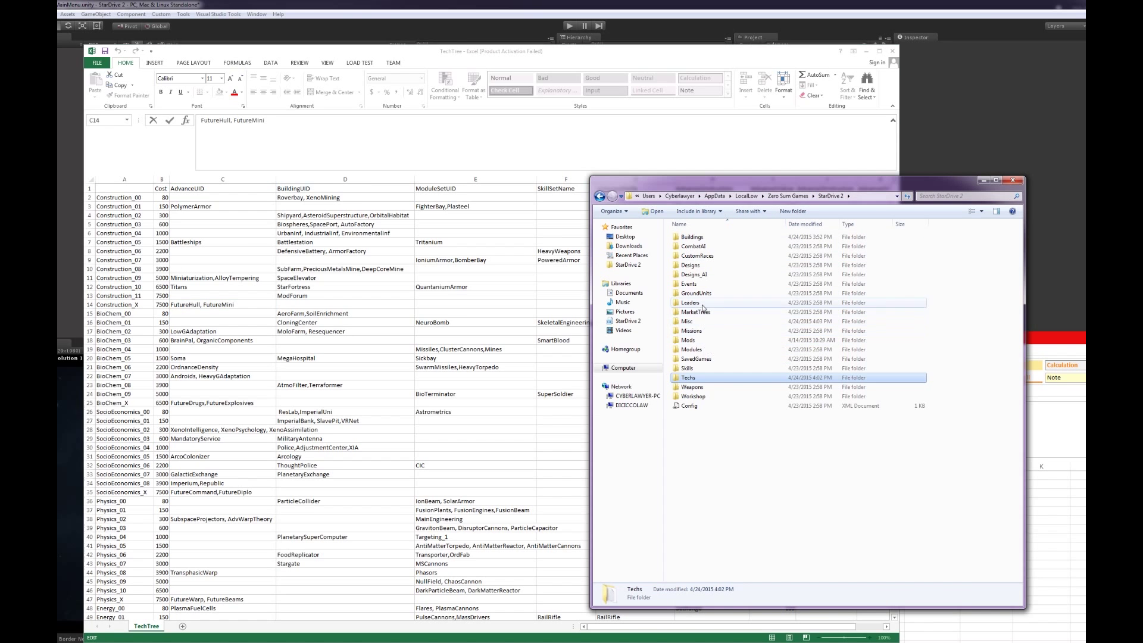
double_click(705, 321)
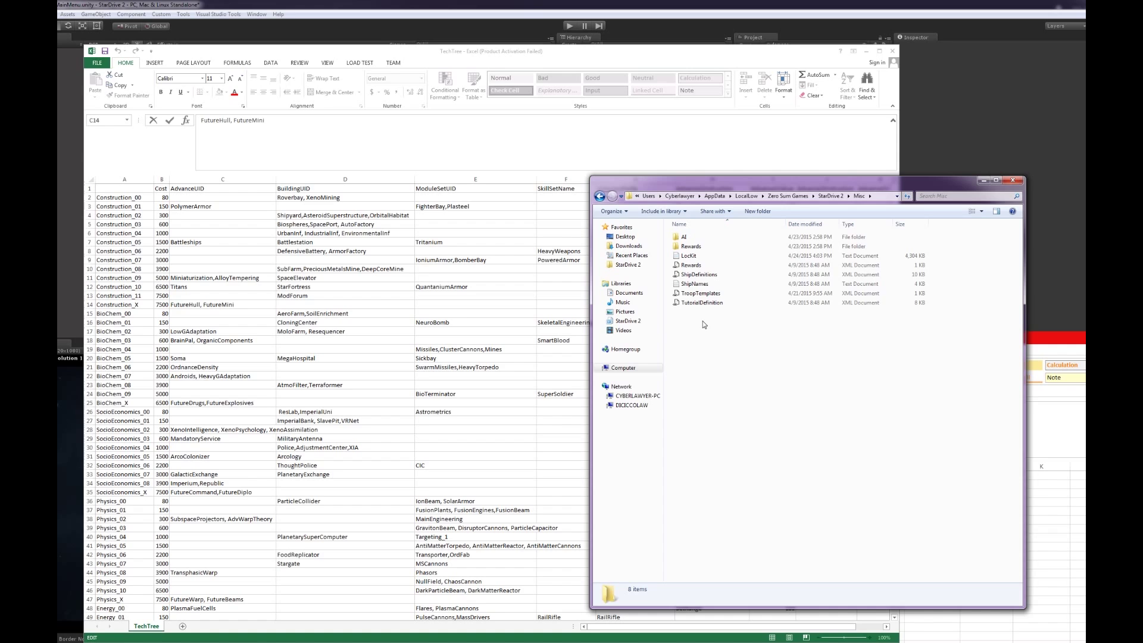
left_click(703, 257)
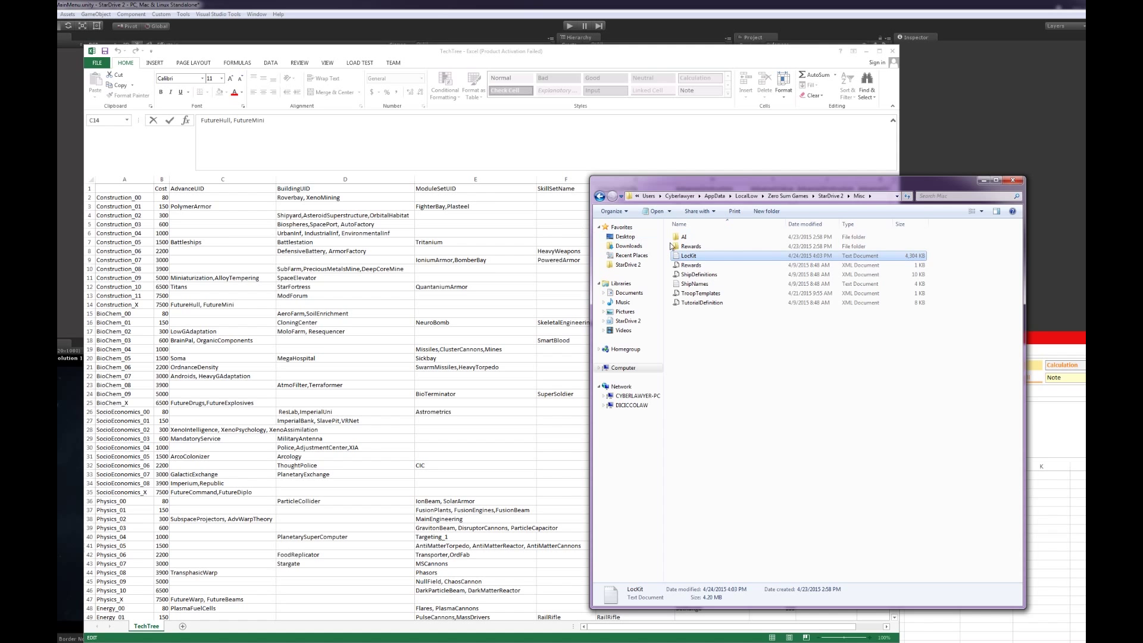
left_click(488, 129)
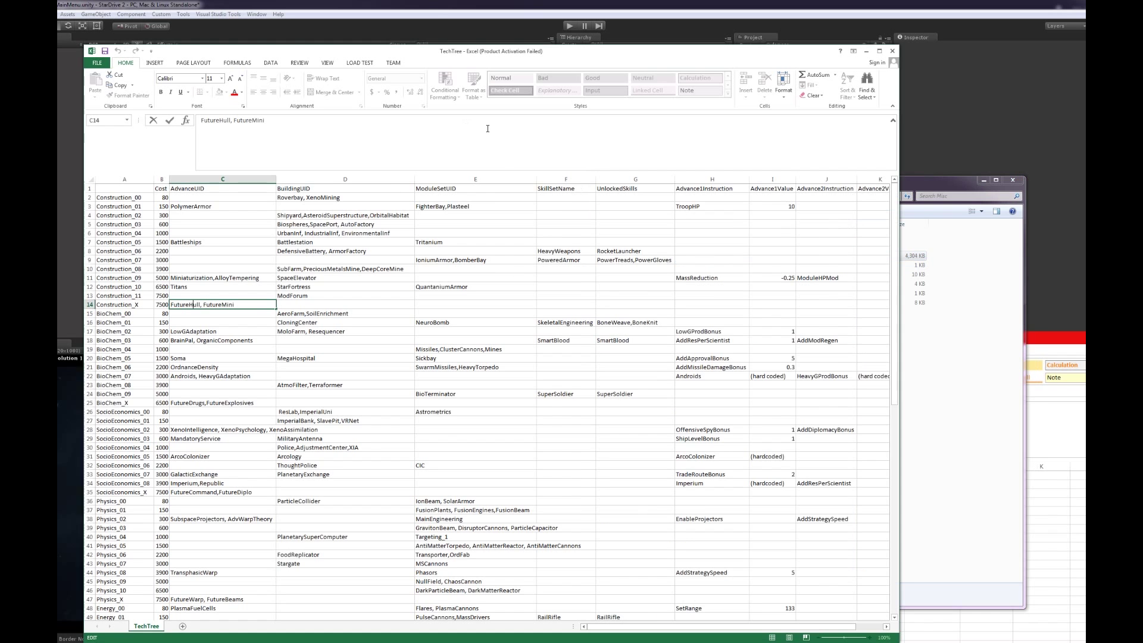
left_click(866, 51)
left_click_drag(689, 255, 493, 451)
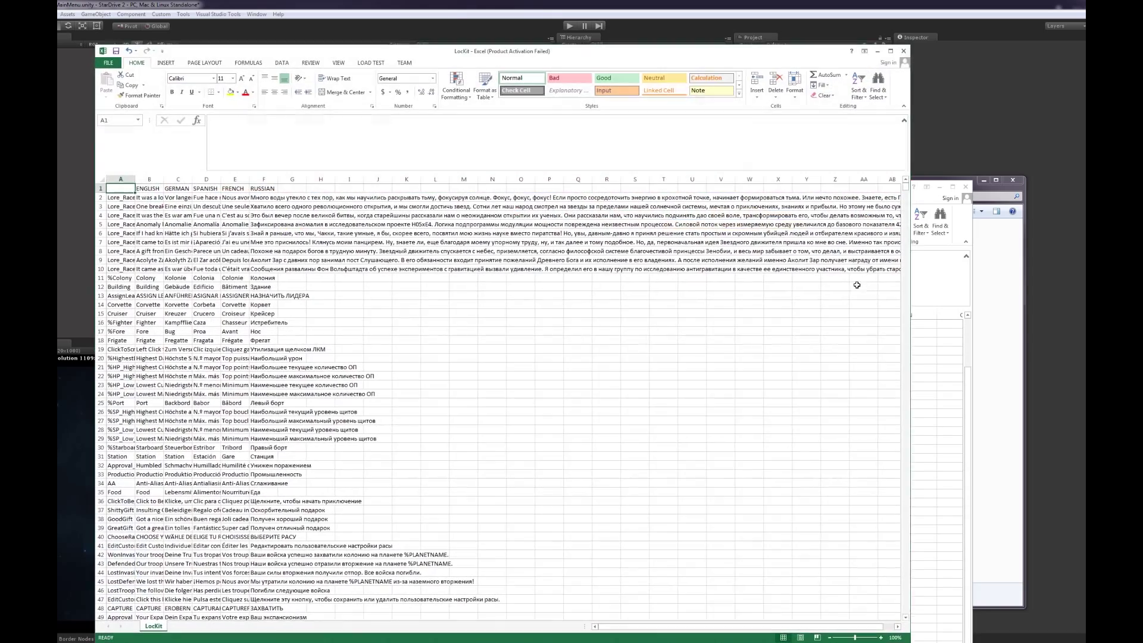
Search LocKit for 'miniaturiza' and widen column A to show full key names
left_click(371, 386)
key("ctrl+f")
type("min")
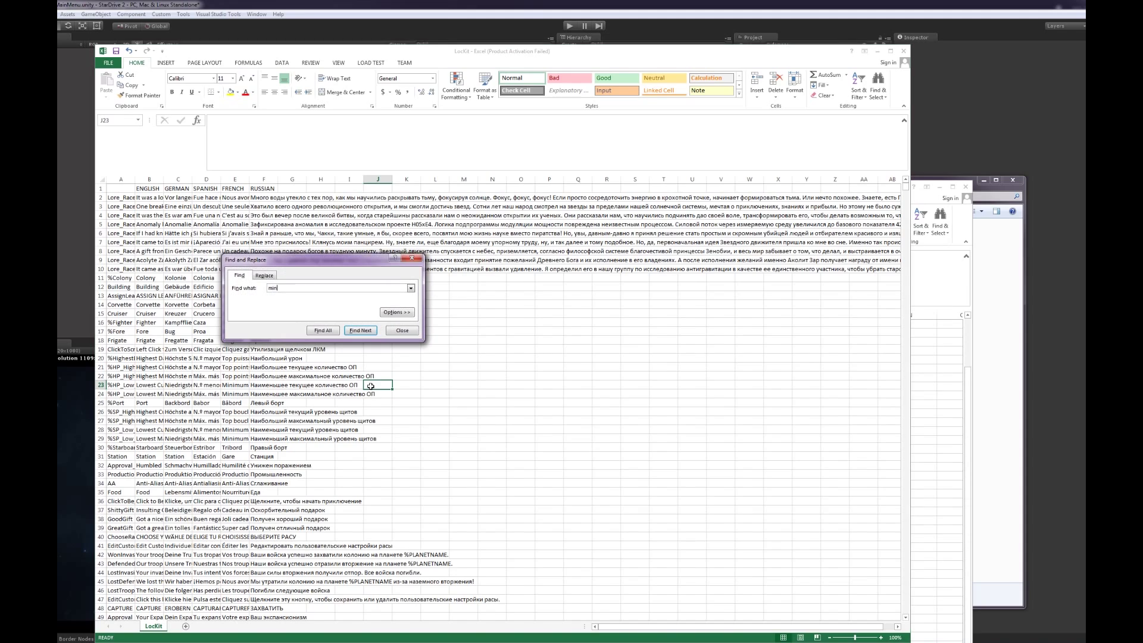
type("iaturiza")
key("Return")
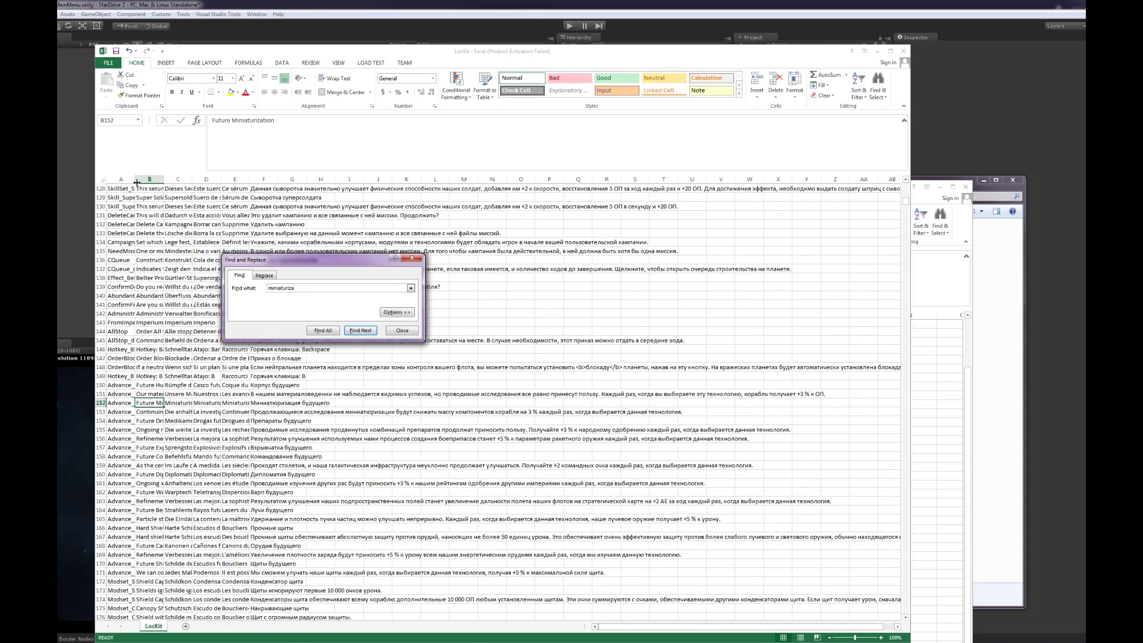
left_click_drag(135, 179, 319, 181)
Inspect Advance_FutureMini_name's 'Future Miniaturization' and the row 151 description, then close Find
left_click(180, 404)
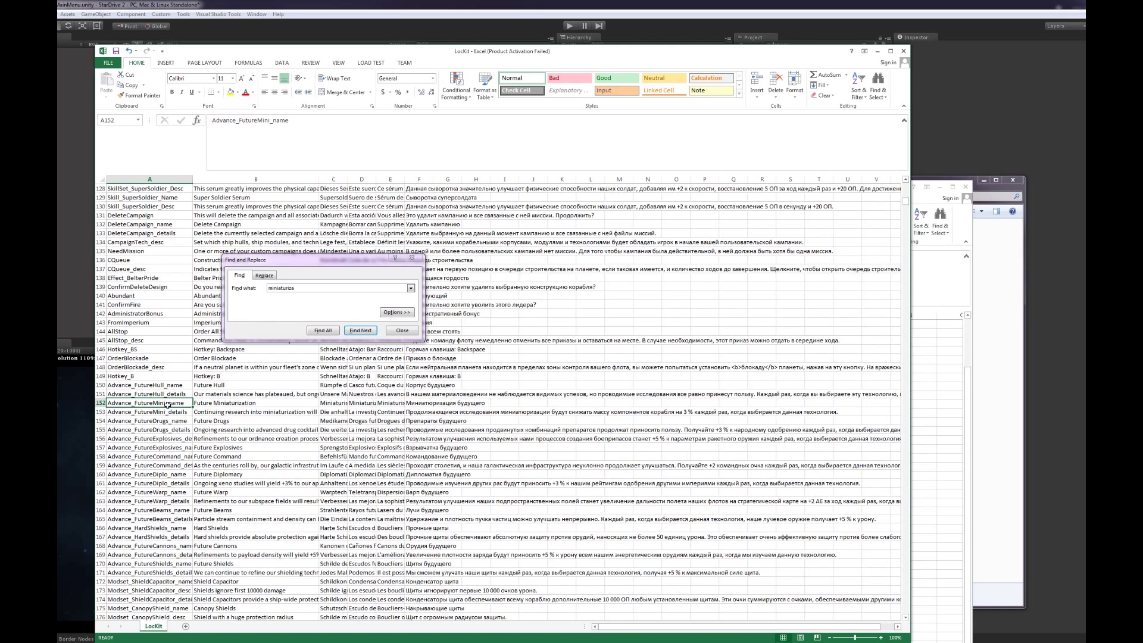
left_click(207, 404)
left_click(208, 396)
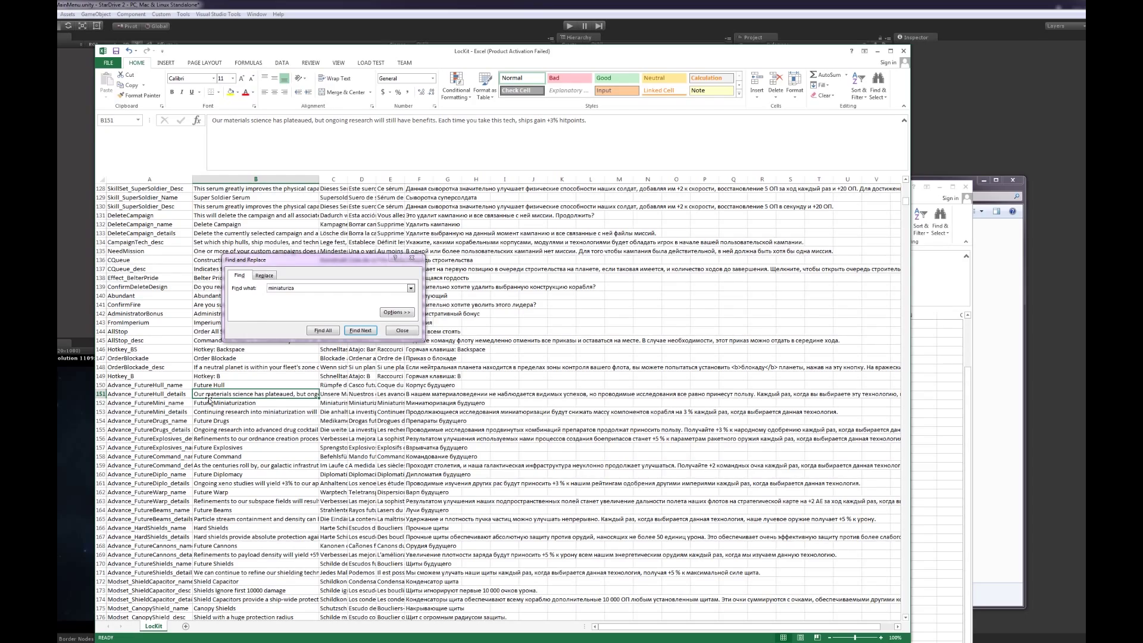
left_click(415, 260)
Delete rows 3679–3681 holding the Building_ModForum entries at the bottom of LocKit
left_click_drag(904, 199, 903, 608)
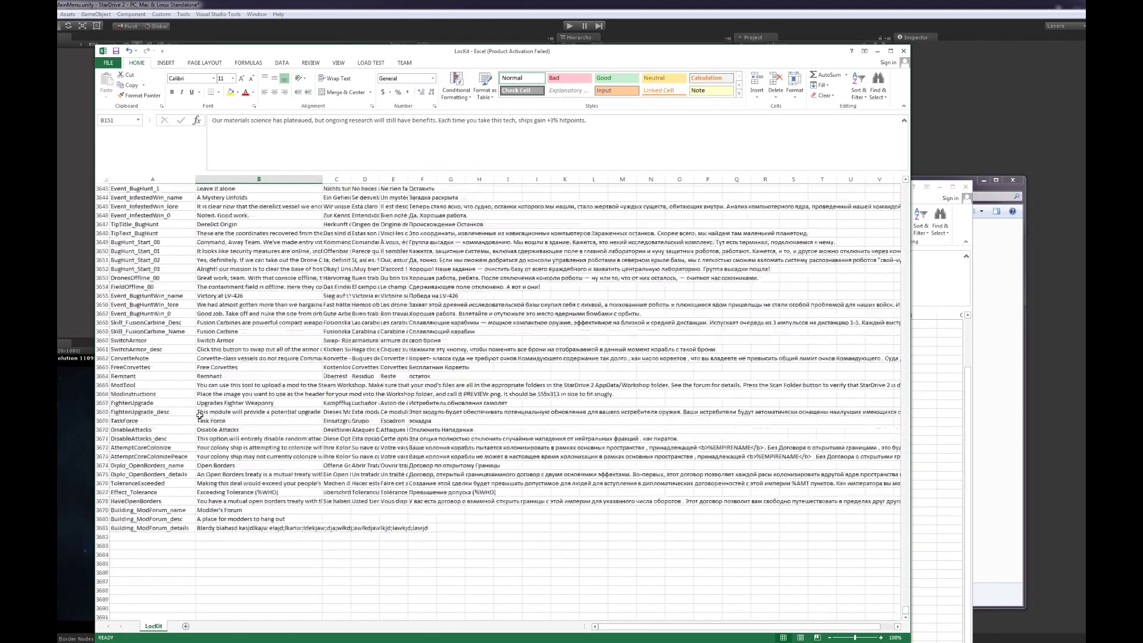
scroll(199, 415, "down", 1)
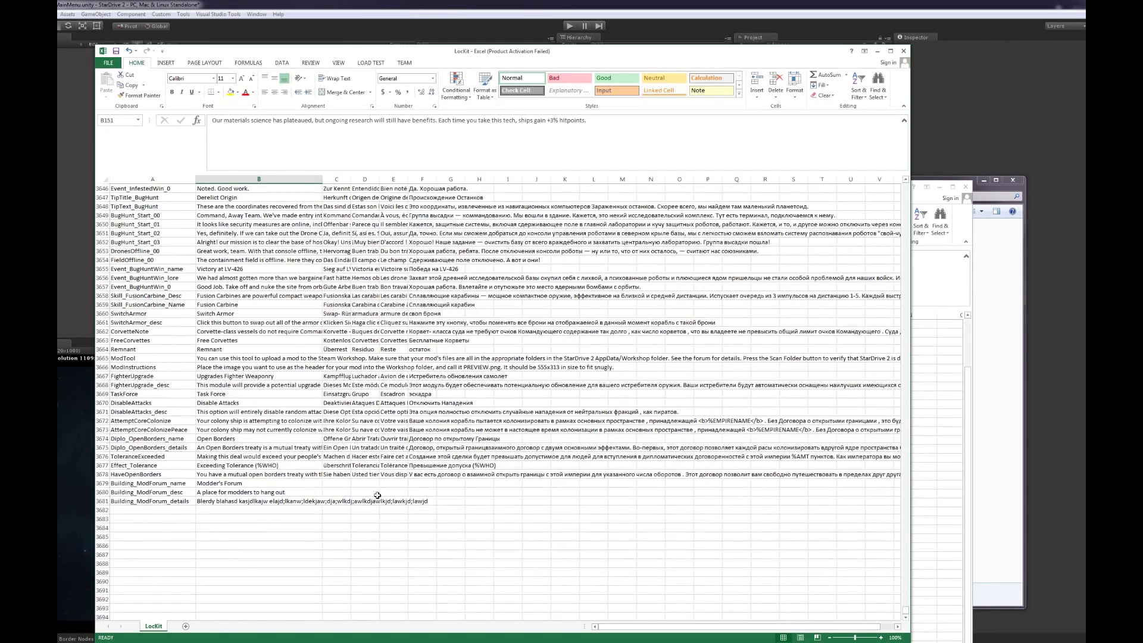
left_click_drag(103, 501, 100, 484)
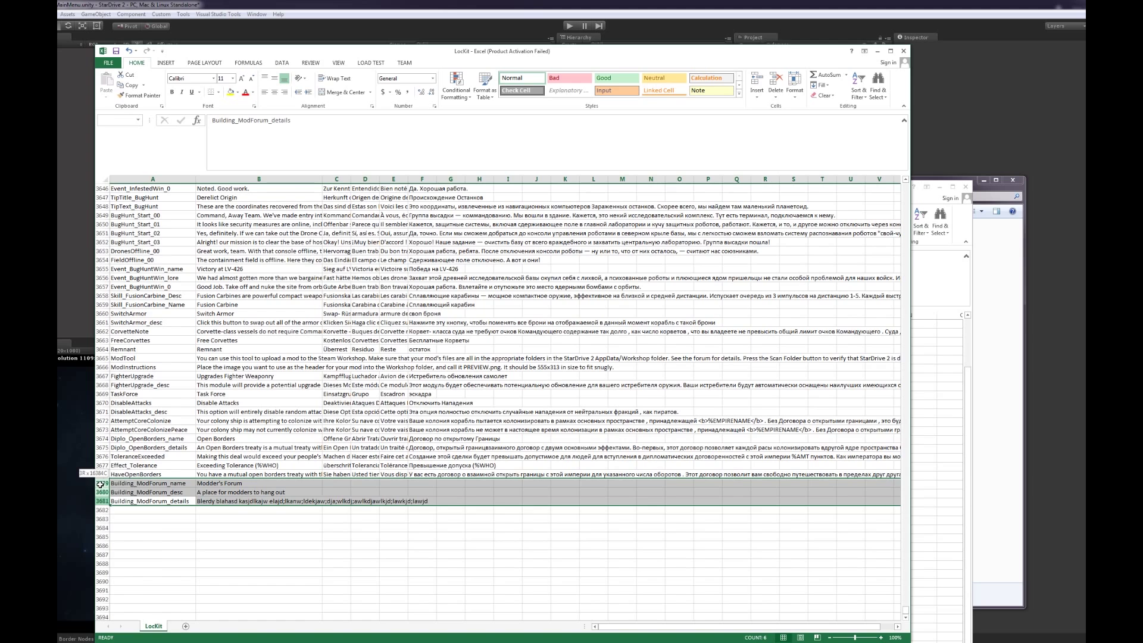
right_click(100, 484)
left_click(143, 555)
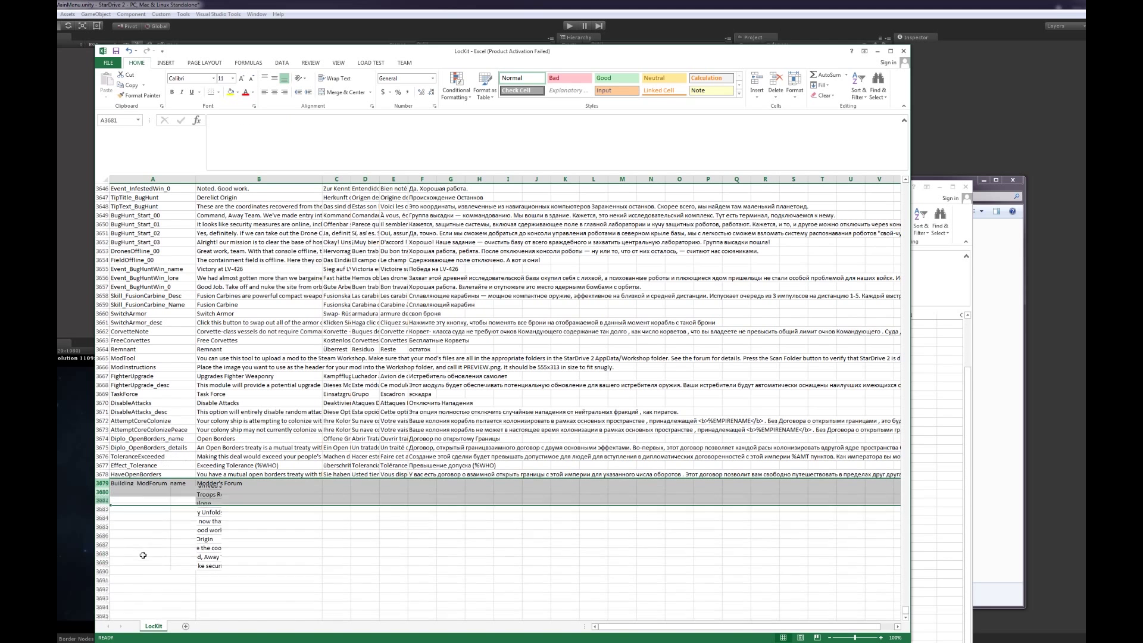